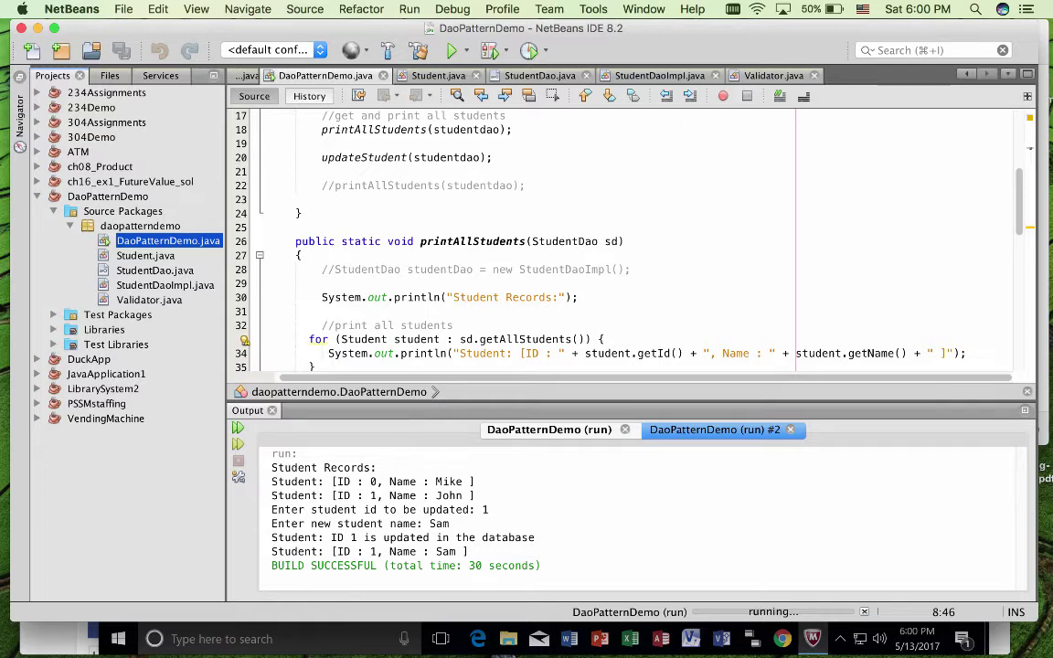
Step: Run the DaoPatternDemo project and update the student with ID 1 by entering a new student name
scroll(622, 237, "up", 5)
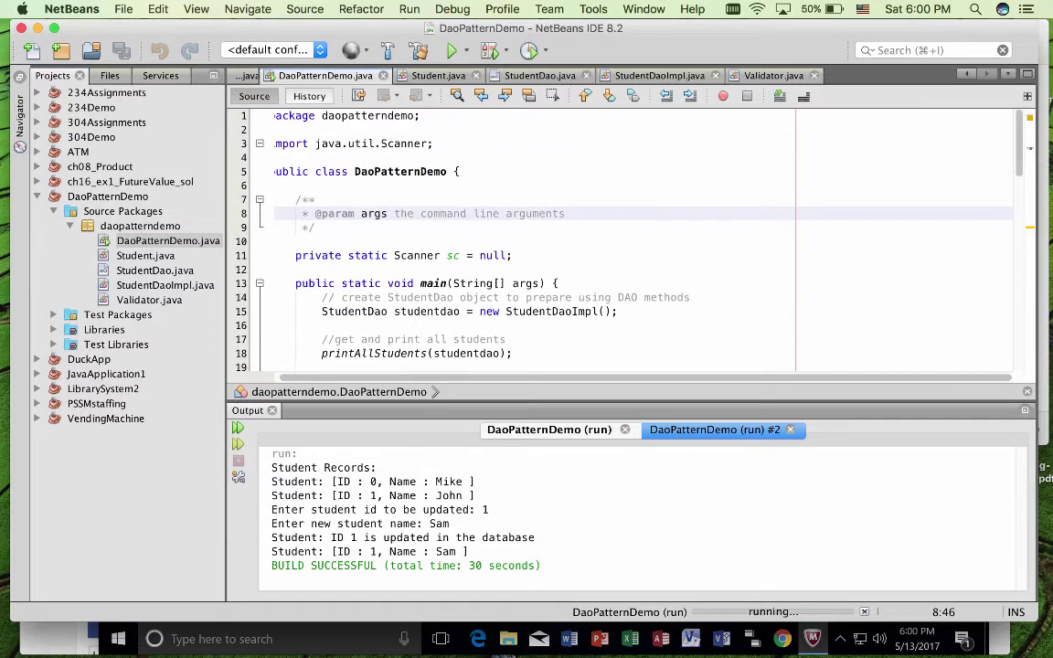
key("F6")
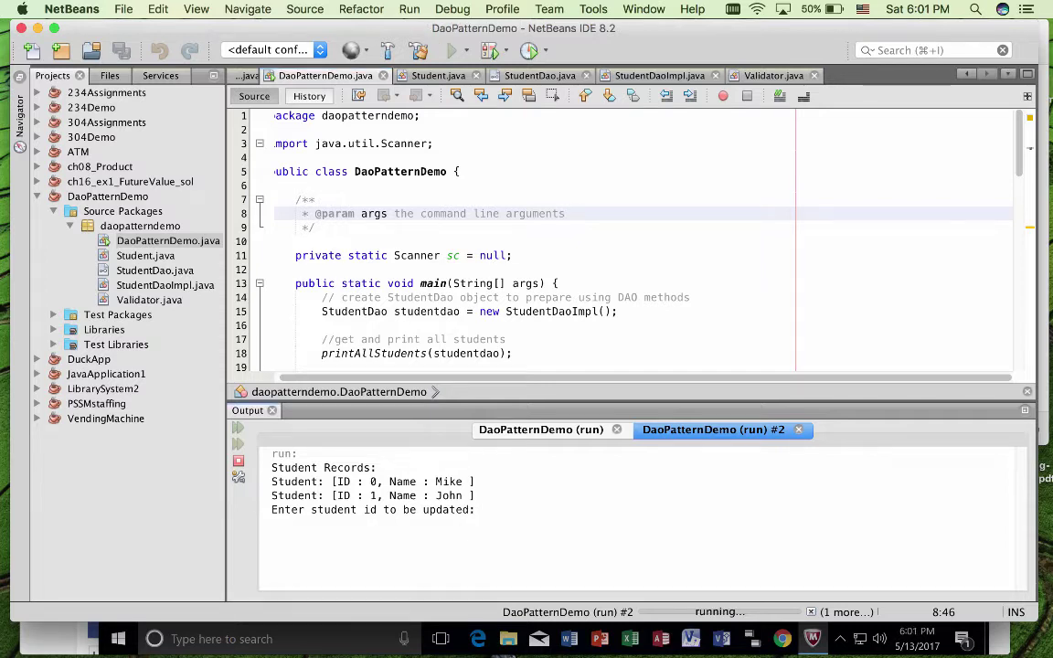
type("1")
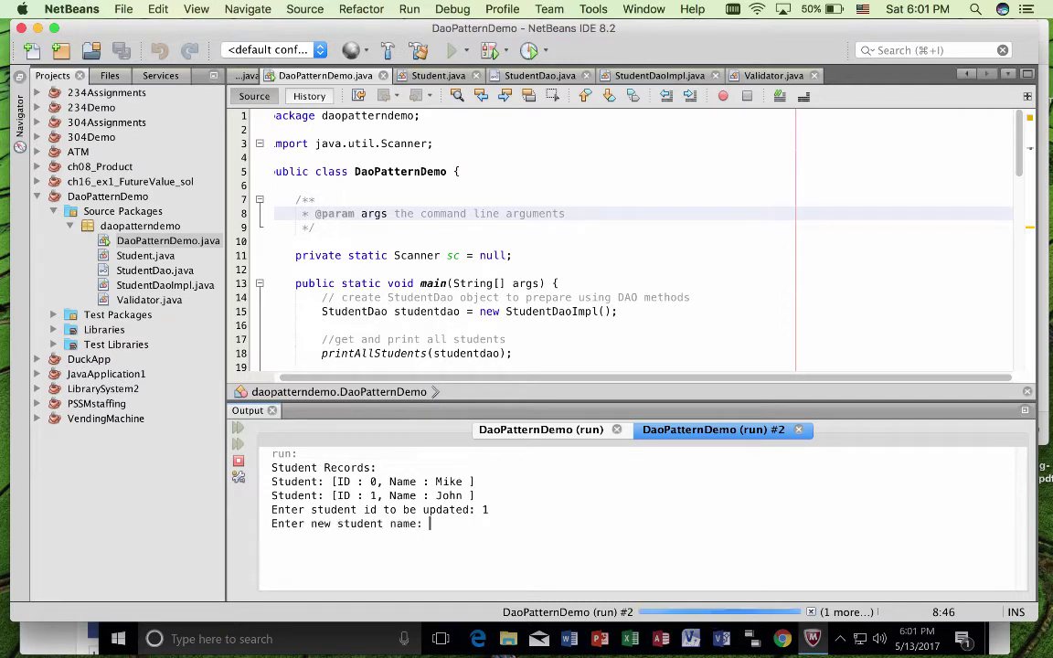
type("Sam")
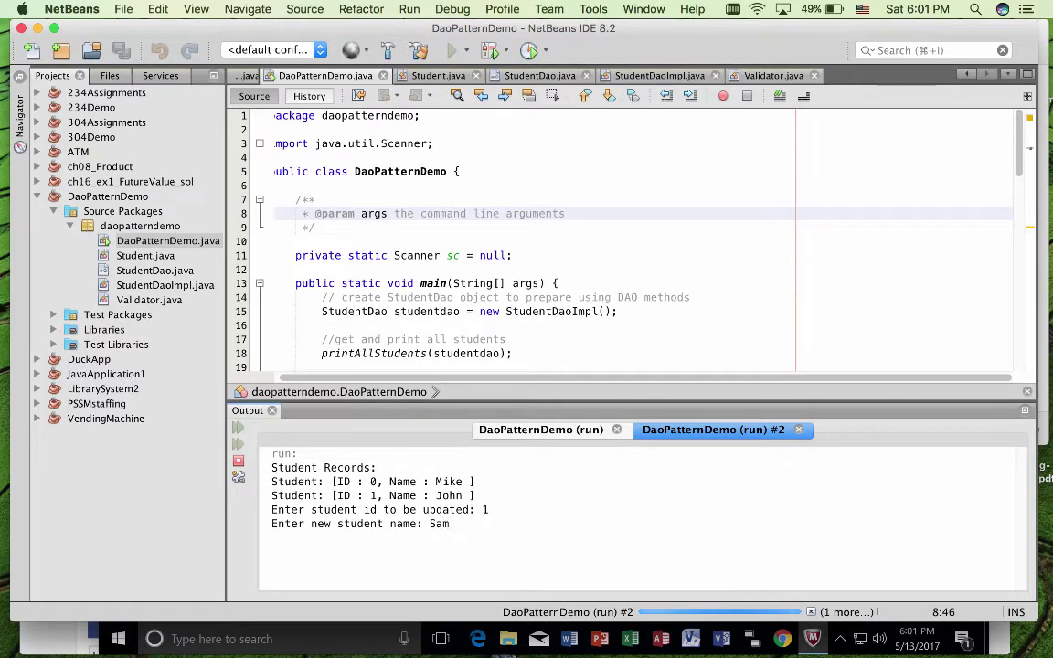
key("Return")
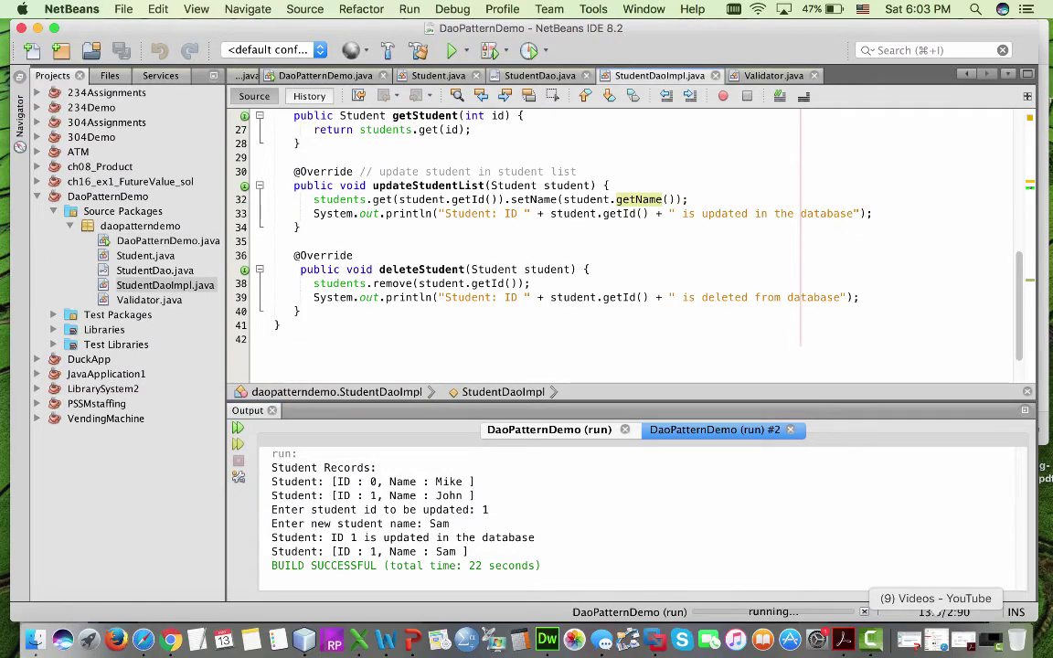
Step: Consult the DaoPatternDemo class diagram PDF, and create a UML Model Diagram (US units) in Microsoft Visio on the Windows 10 virtual machine
left_click(962, 640)
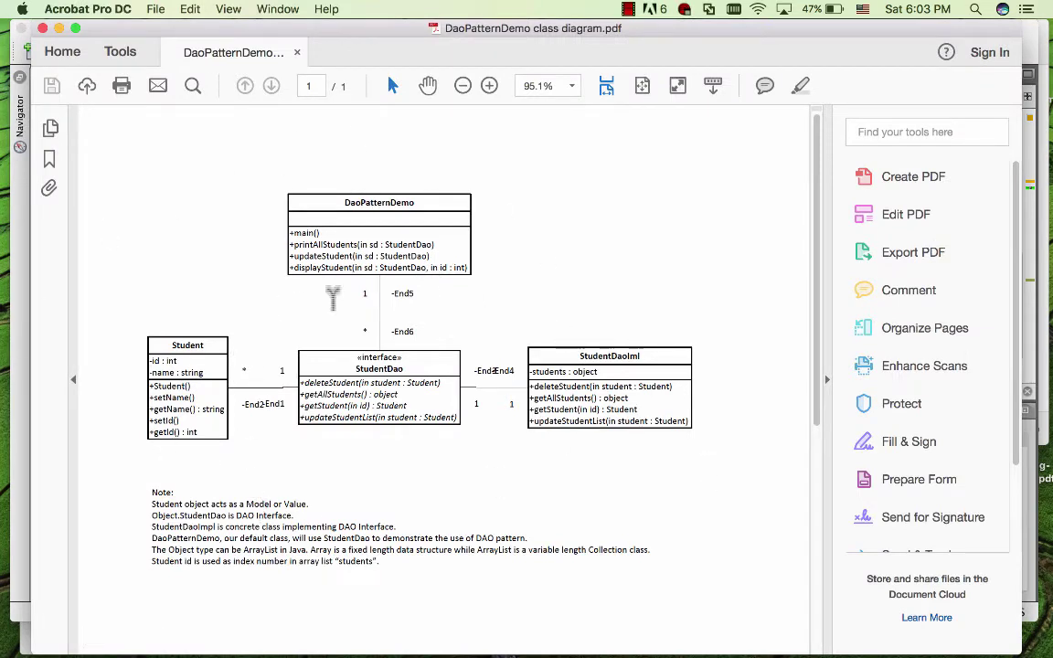
mouse_move(423, 647)
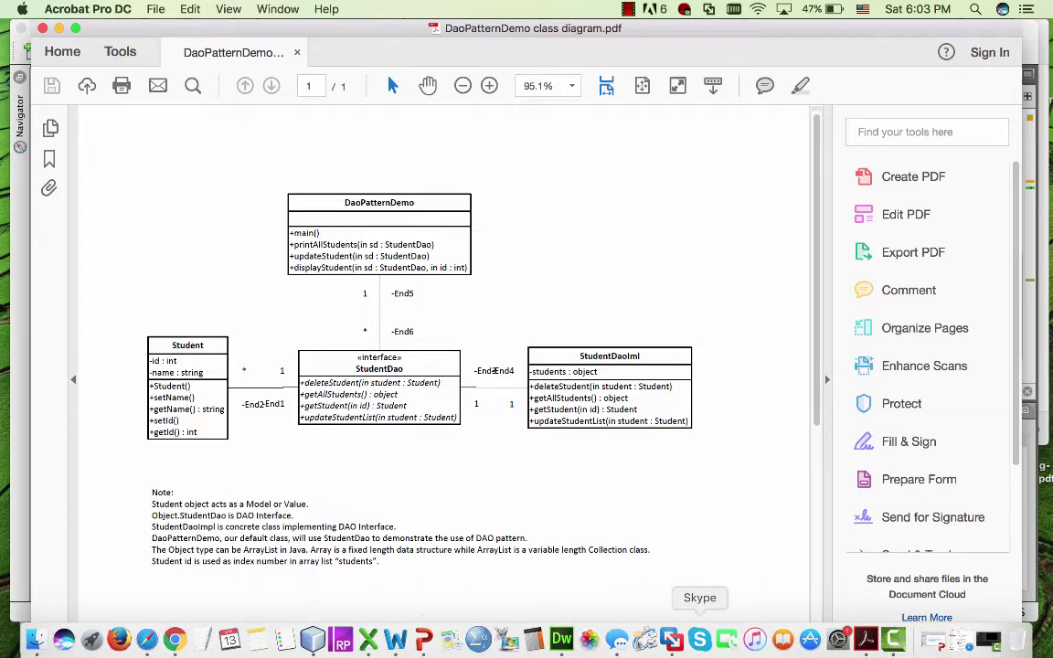
left_click(672, 639)
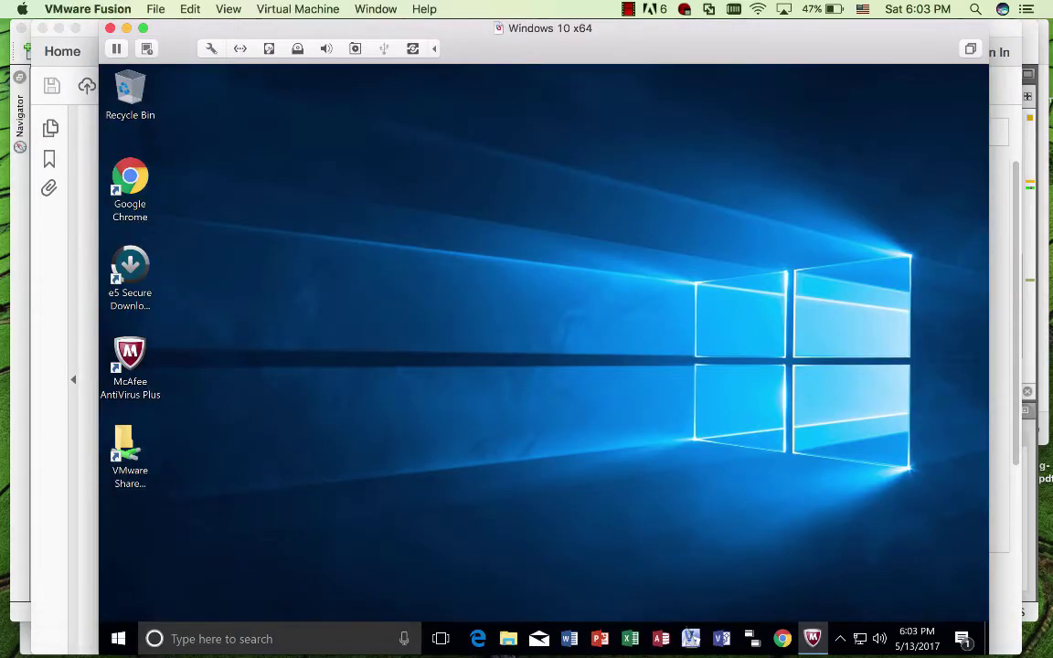
left_click(691, 639)
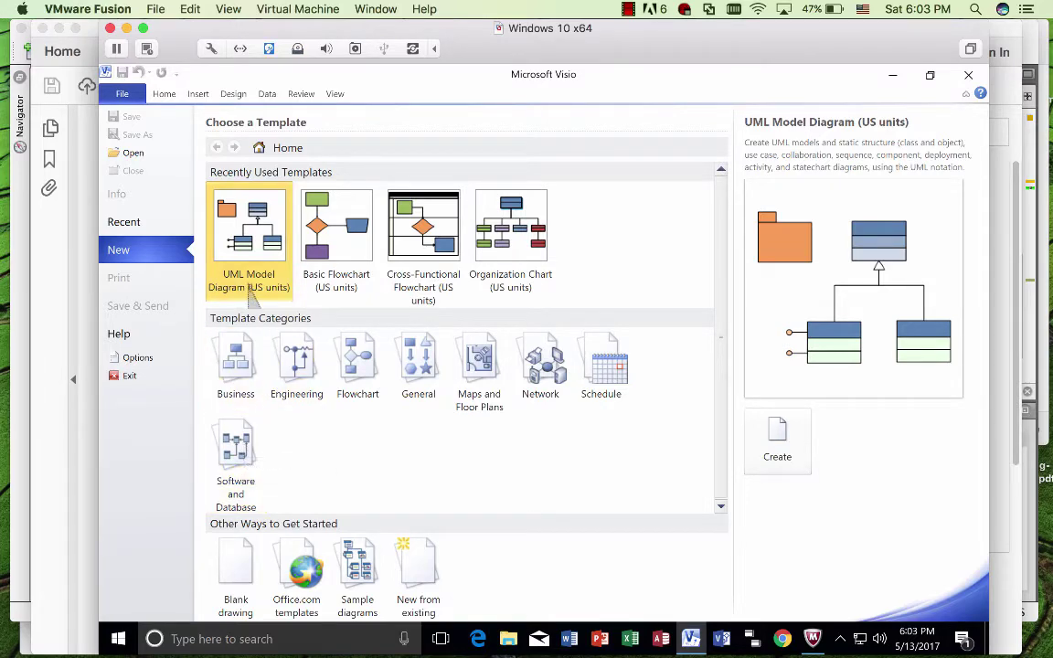
double_click(257, 223)
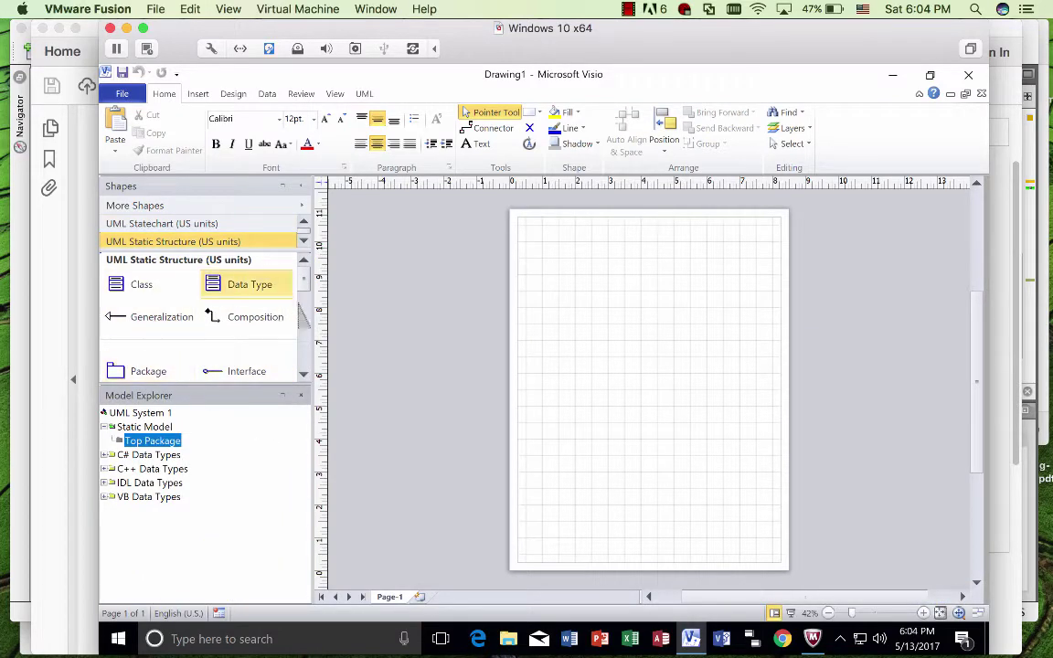
Step: Place a Class shape from the UML Static Structure stencil in the upper left area of the drawing page
left_click(304, 278)
left_click_drag(306, 285, 306, 317)
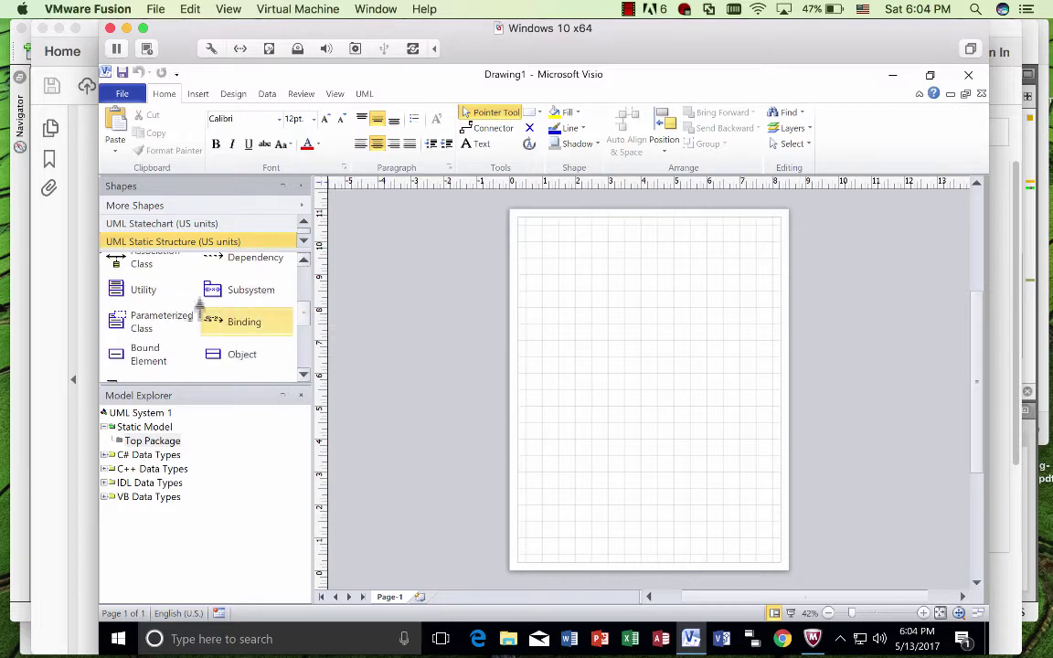
scroll(274, 296, "up", 5)
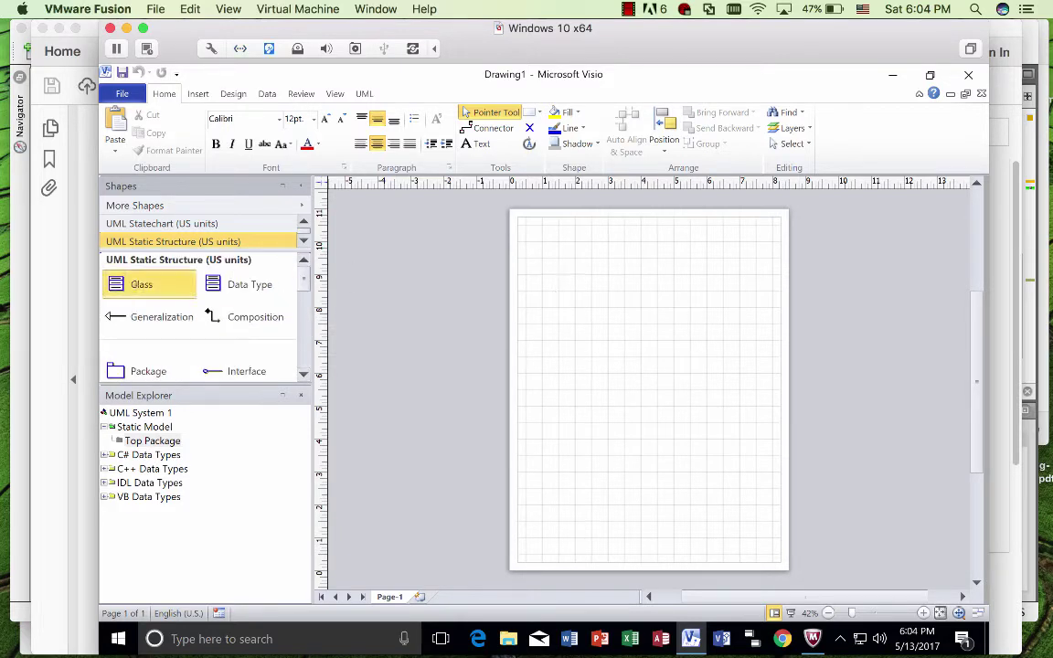
left_click_drag(122, 279, 544, 303)
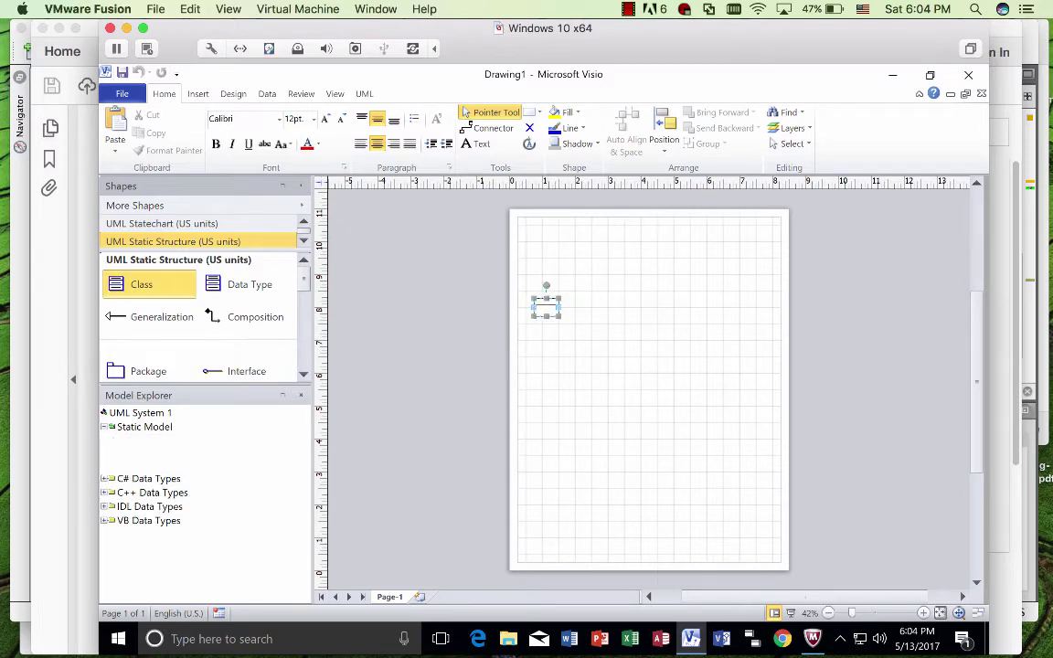
Step: Name the placed UML class Student in its class properties
left_click(923, 614)
left_click(923, 613)
left_click(923, 613)
left_click(923, 613)
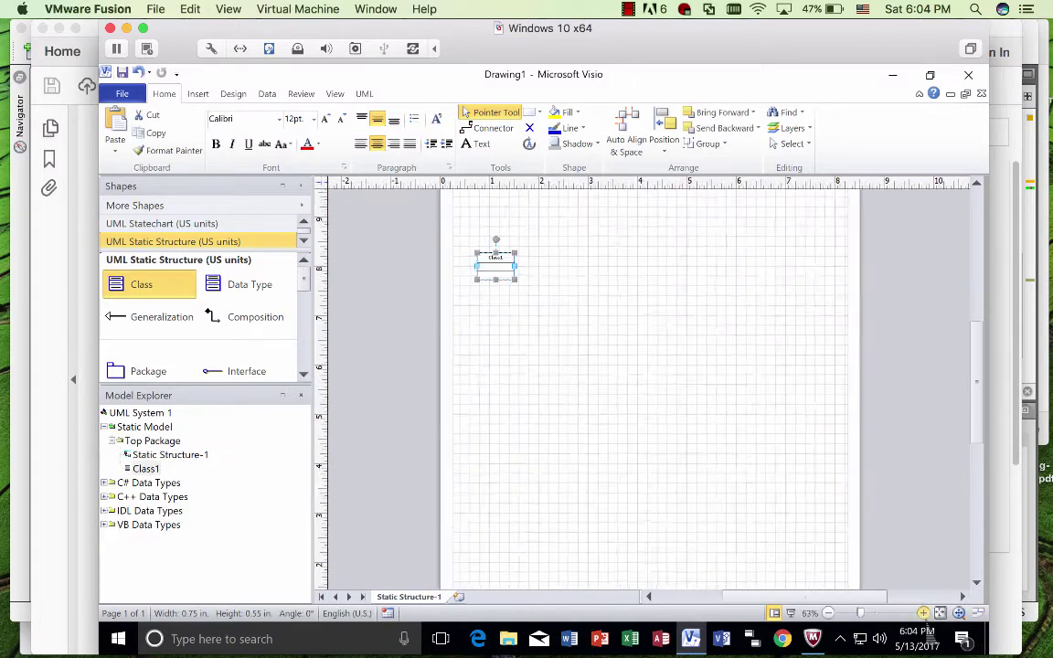
left_click(922, 613)
left_click(923, 613)
left_click(923, 613)
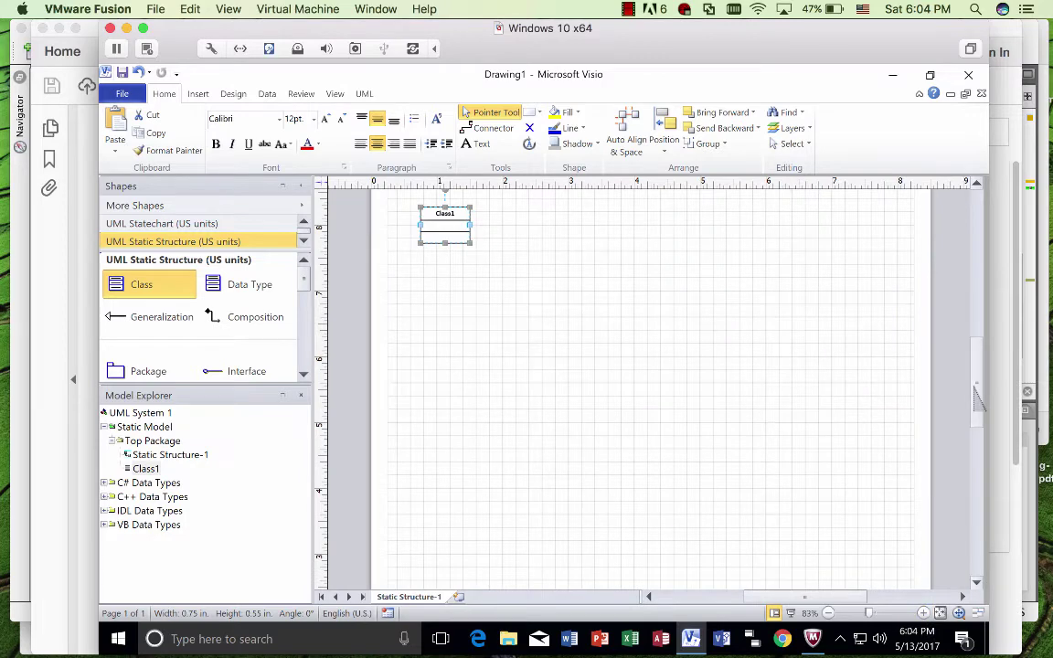
scroll(975, 395, "up", 3)
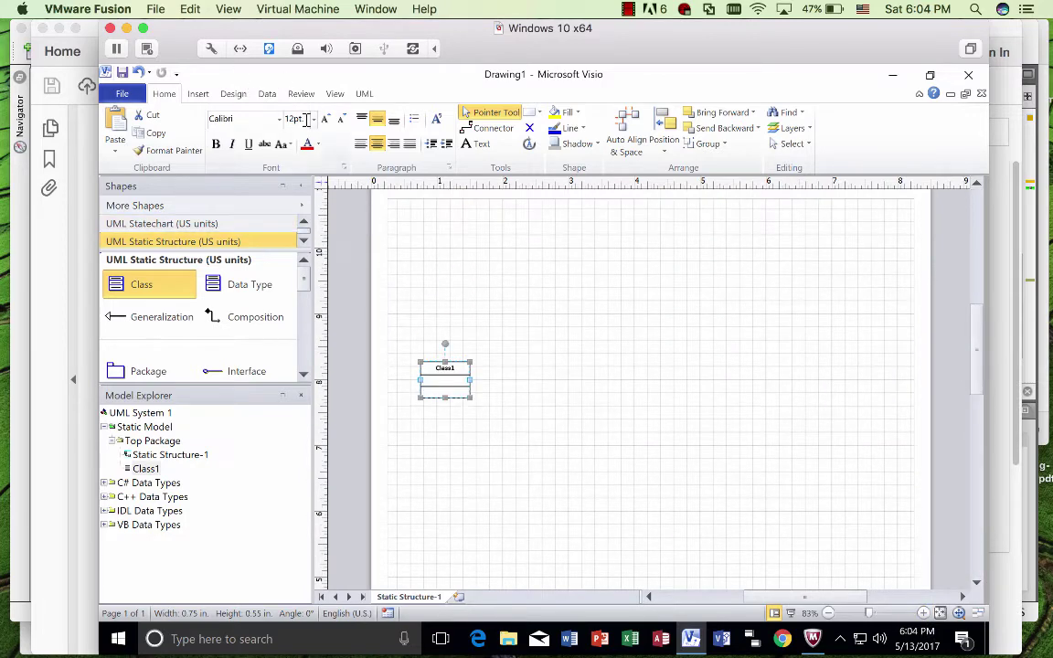
double_click(455, 367)
type("Stu")
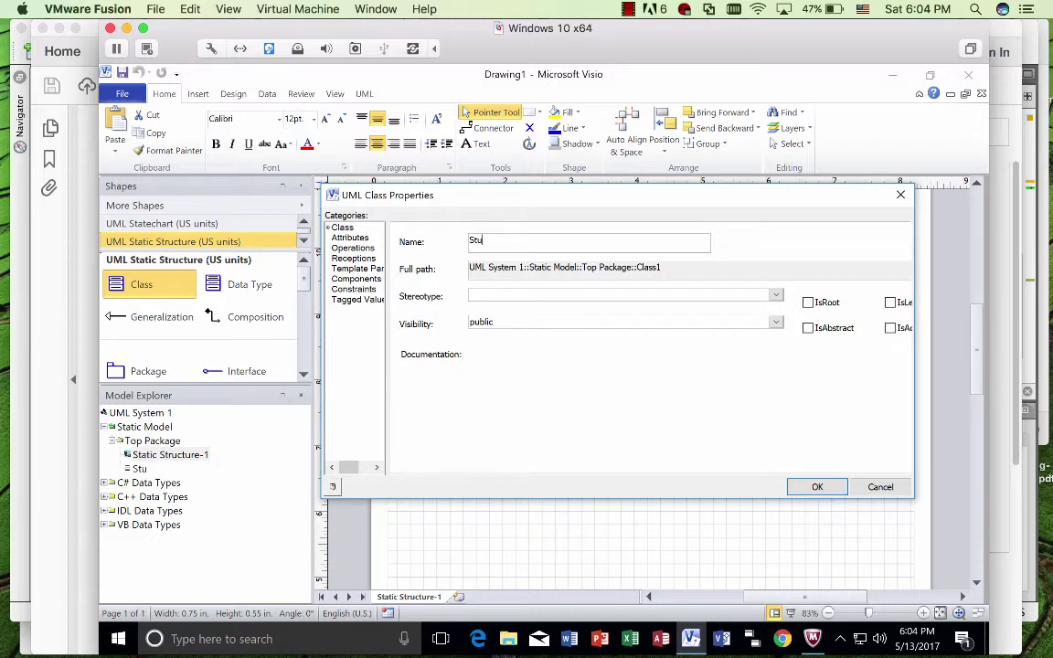
type("dent")
Step: Add an attribute id of type C#::int to the Student class, widening the attribute table's type and visibility columns
left_click(350, 237)
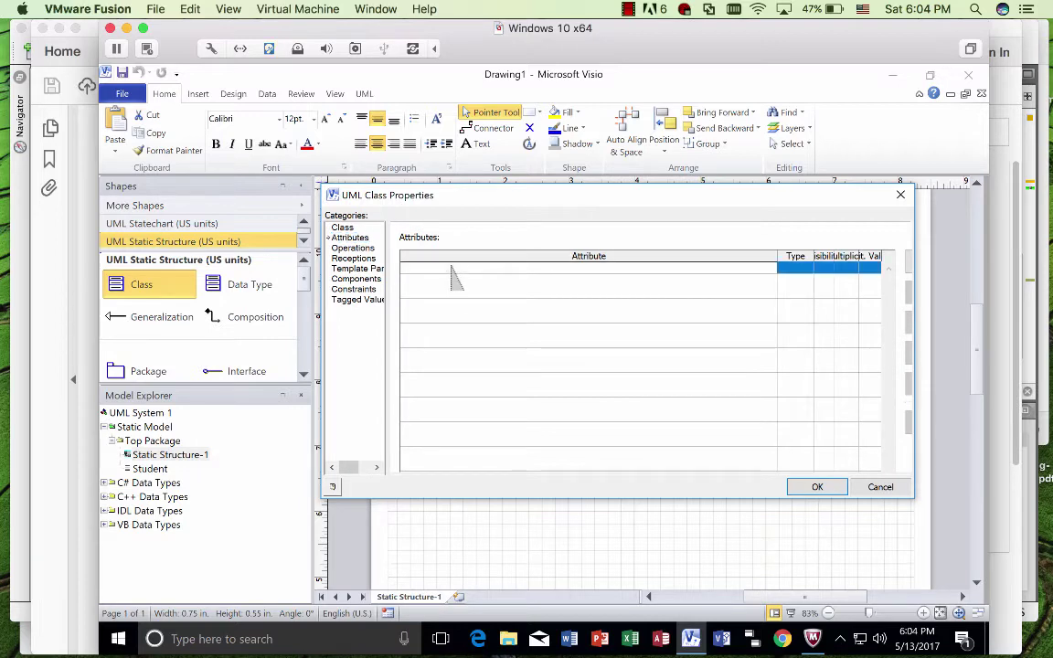
left_click(450, 268)
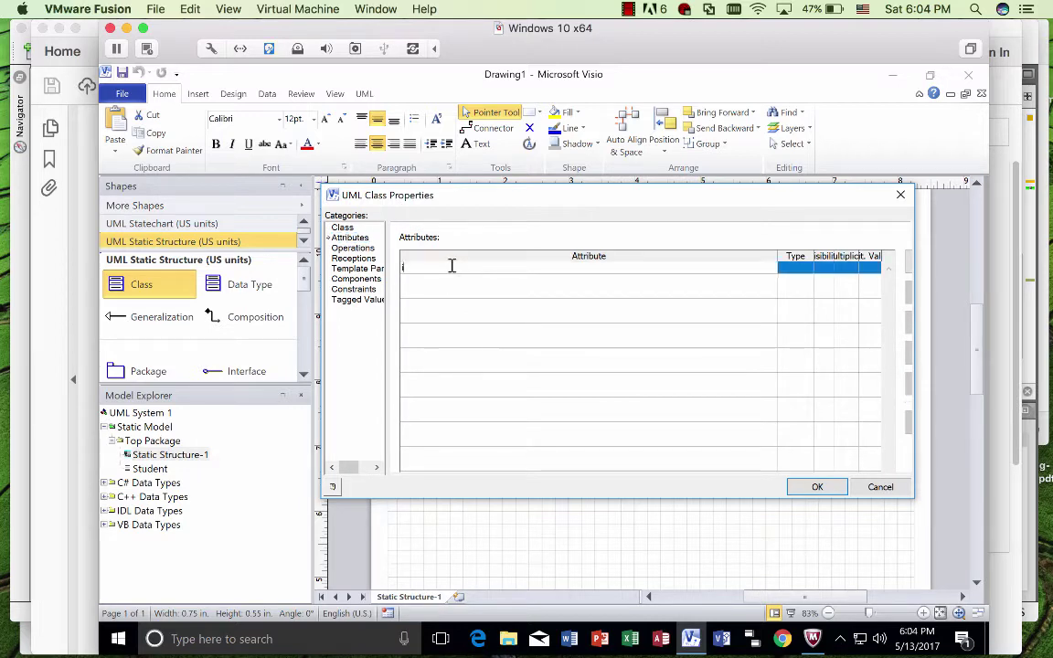
type("id")
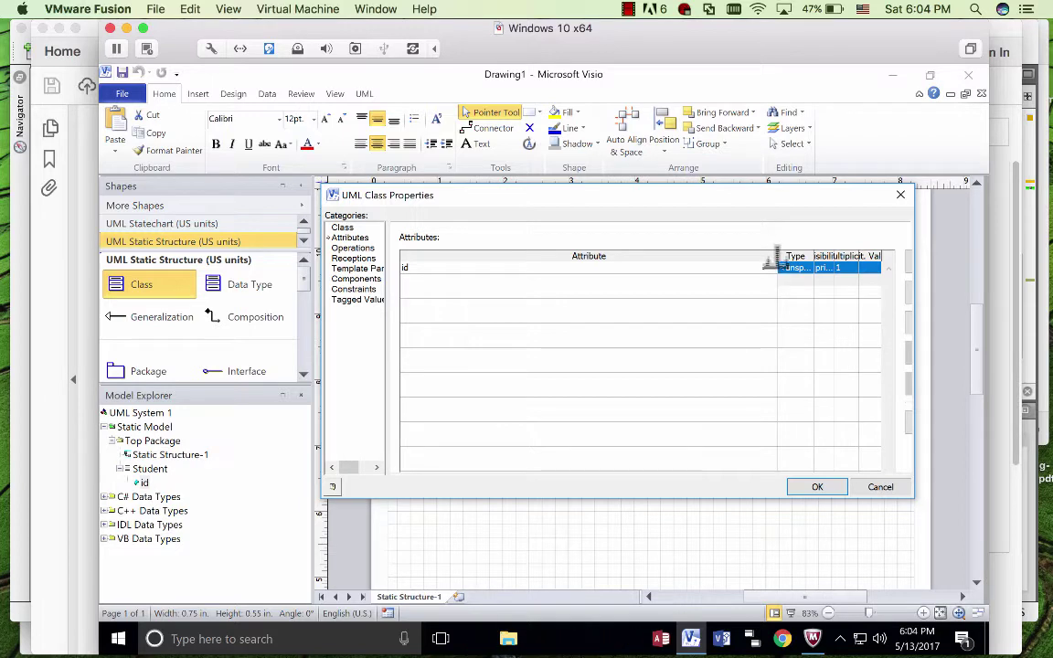
left_click_drag(773, 268, 610, 267)
left_click(662, 268)
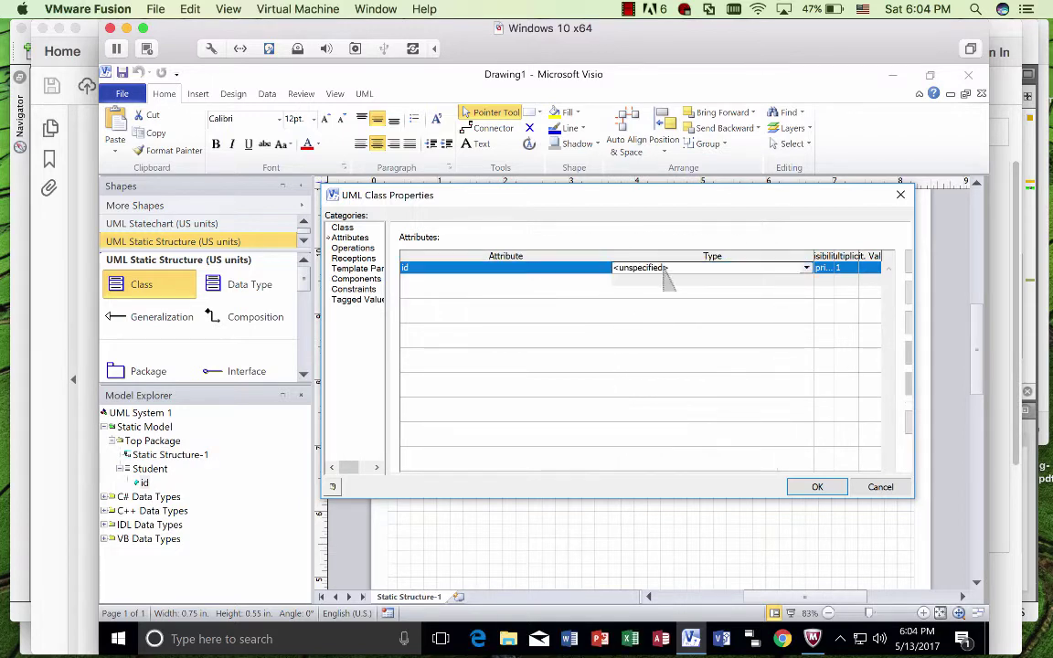
left_click(807, 267)
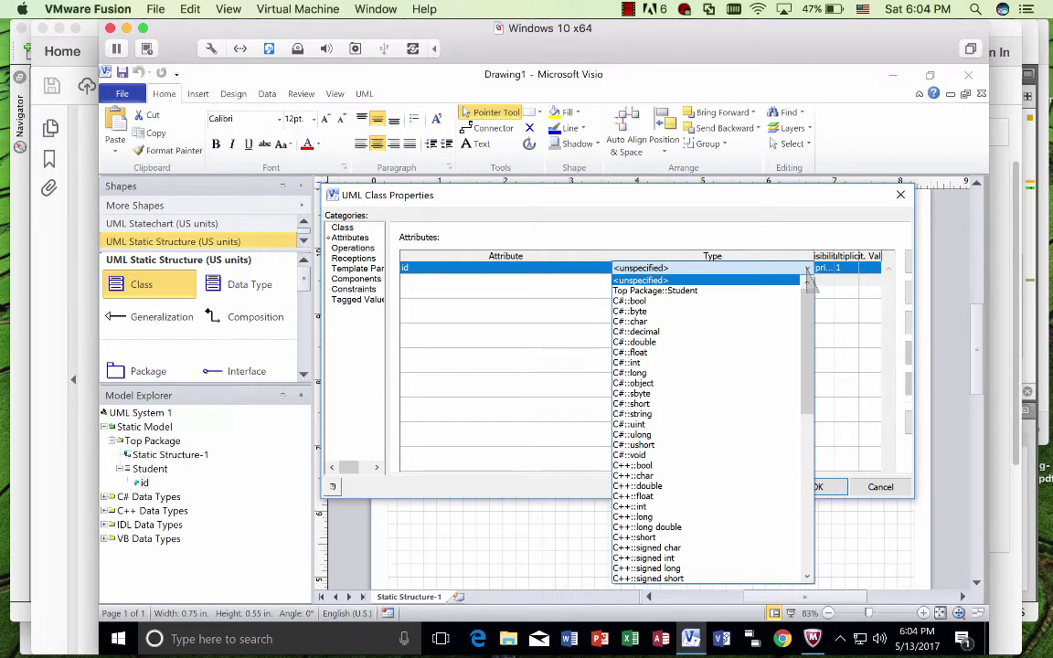
left_click(718, 365)
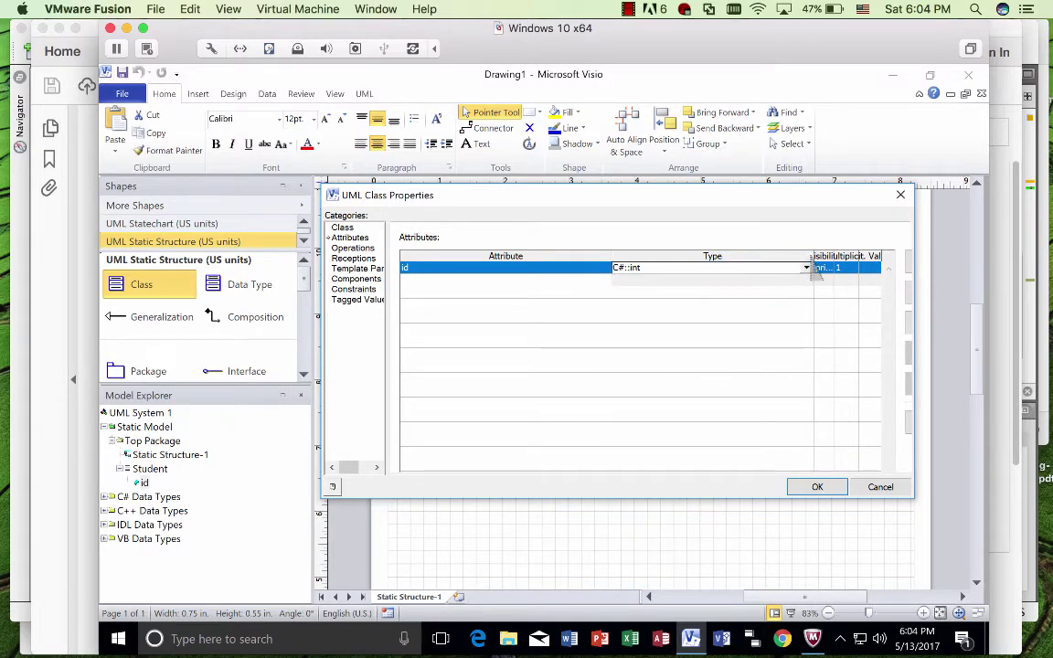
mouse_move(732, 256)
left_mouse_down()
mouse_move(747, 257)
mouse_move(720, 262)
left_mouse_up()
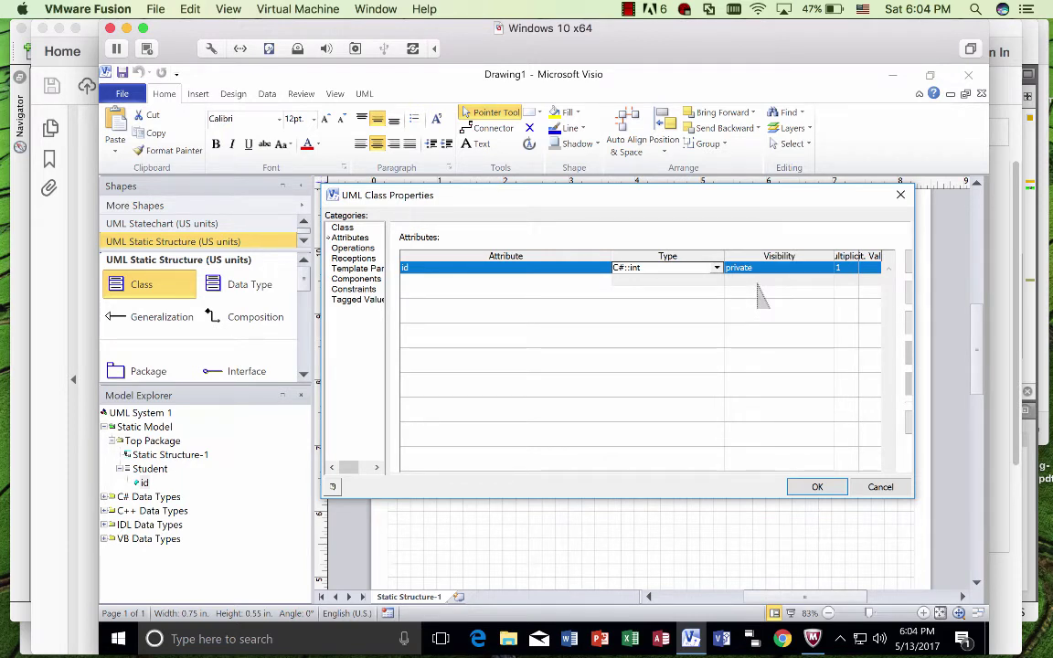
Step: Add a second attribute called name with type C#::string to the Student class
left_click(526, 279)
type("name")
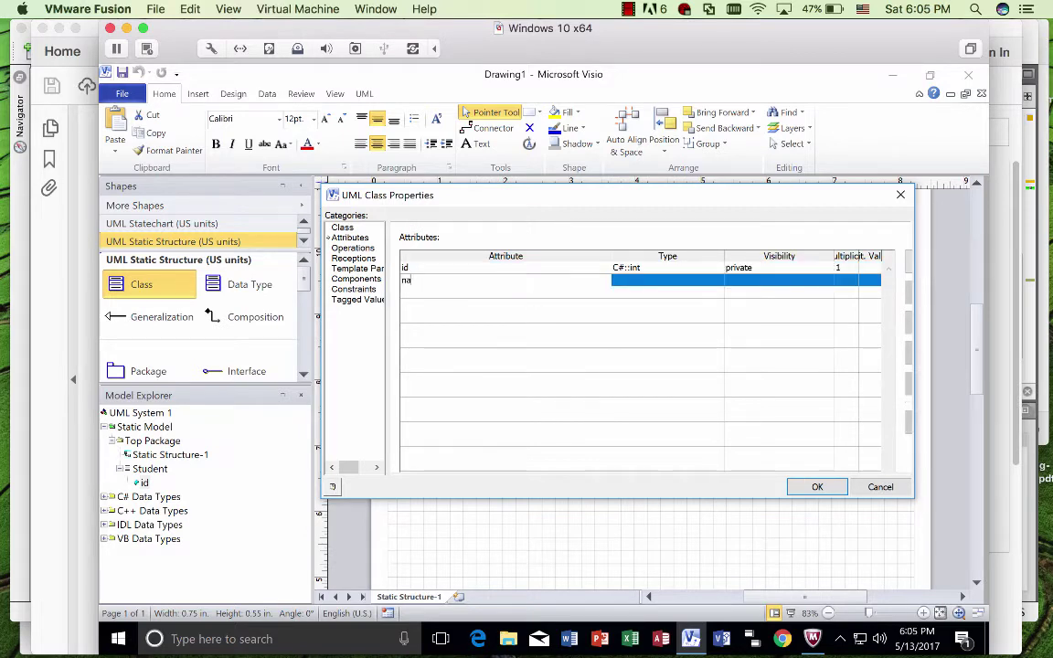
key("Tab")
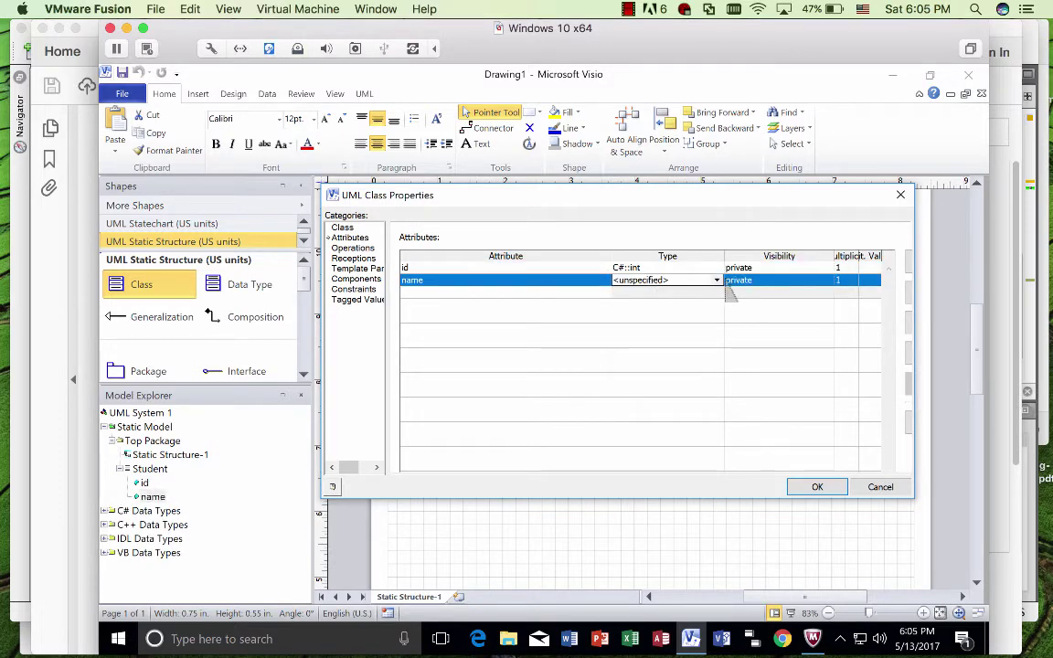
left_click(716, 280)
left_click(718, 280)
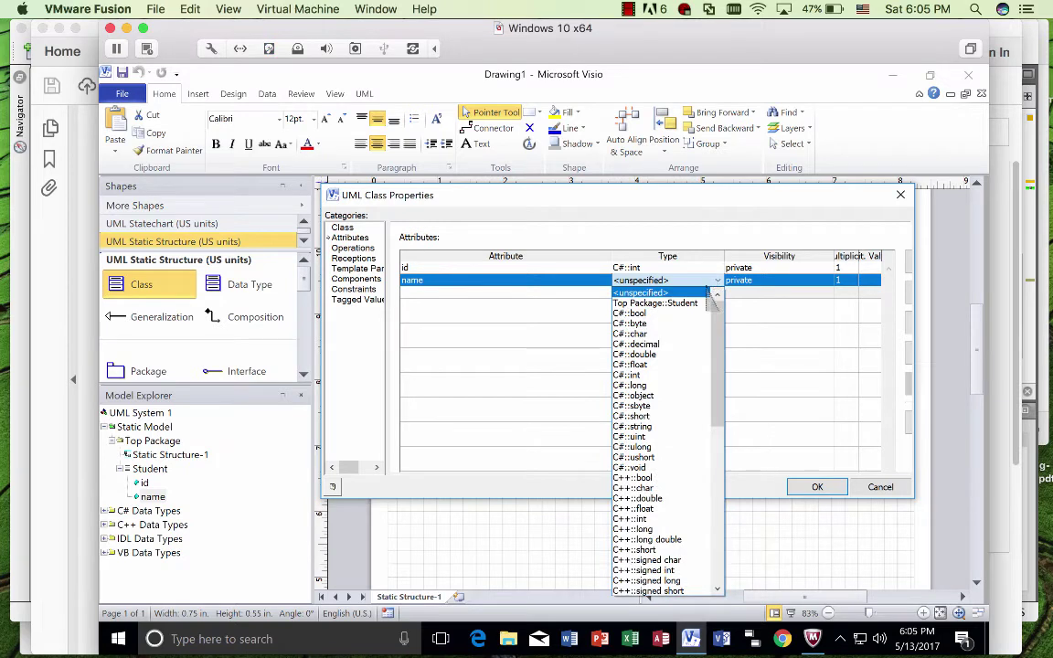
left_click(671, 426)
left_click(693, 293)
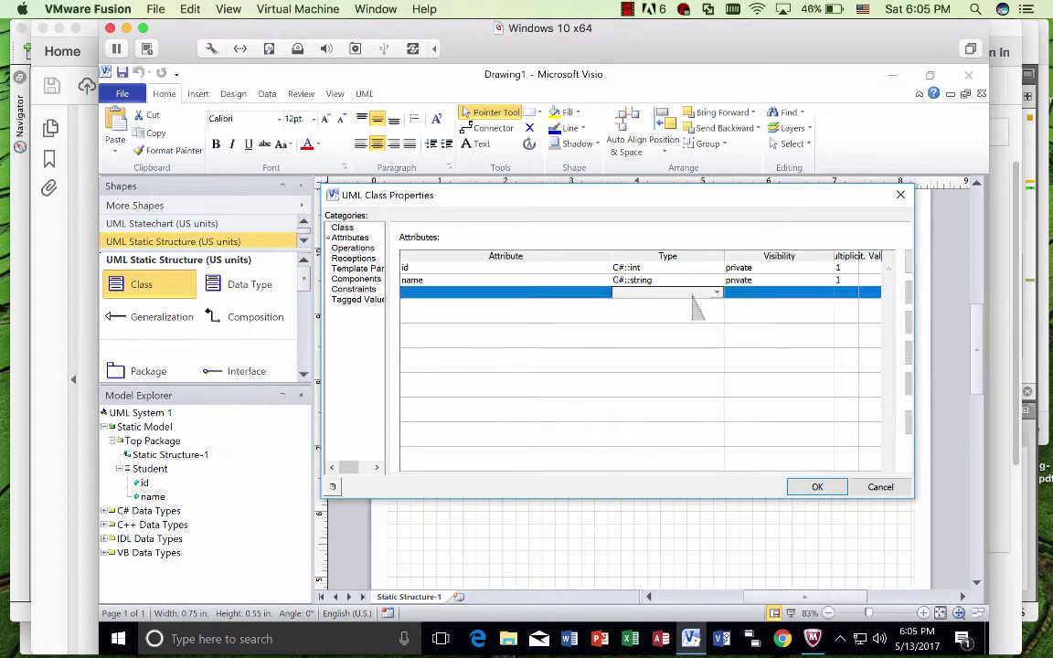
Step: Add the operations Student and setName to the Student class
left_click(353, 248)
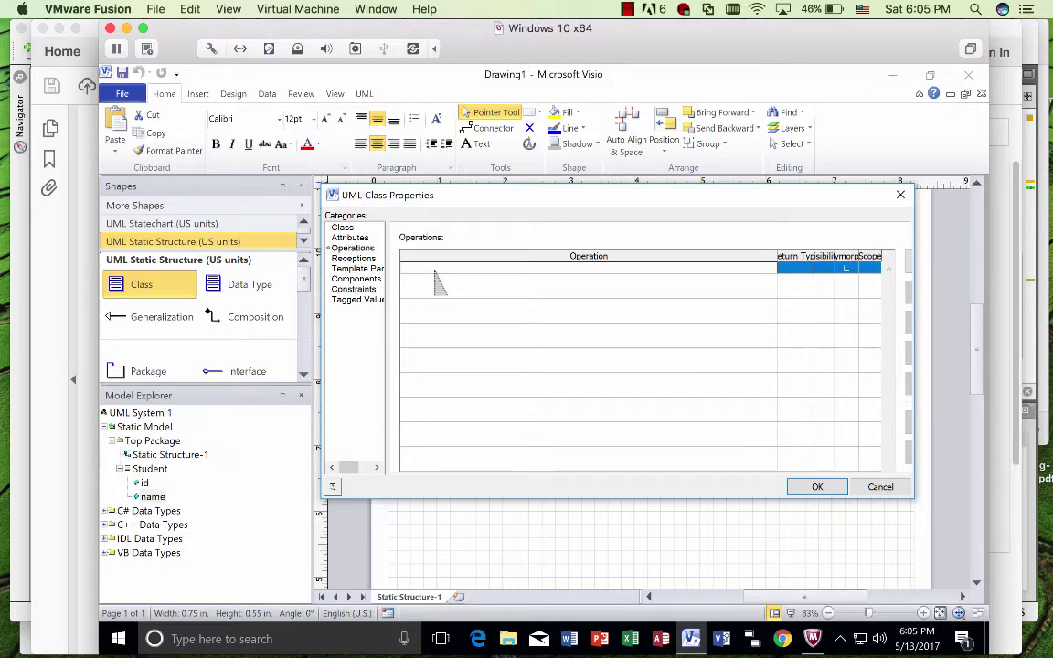
type("Student")
key("Return")
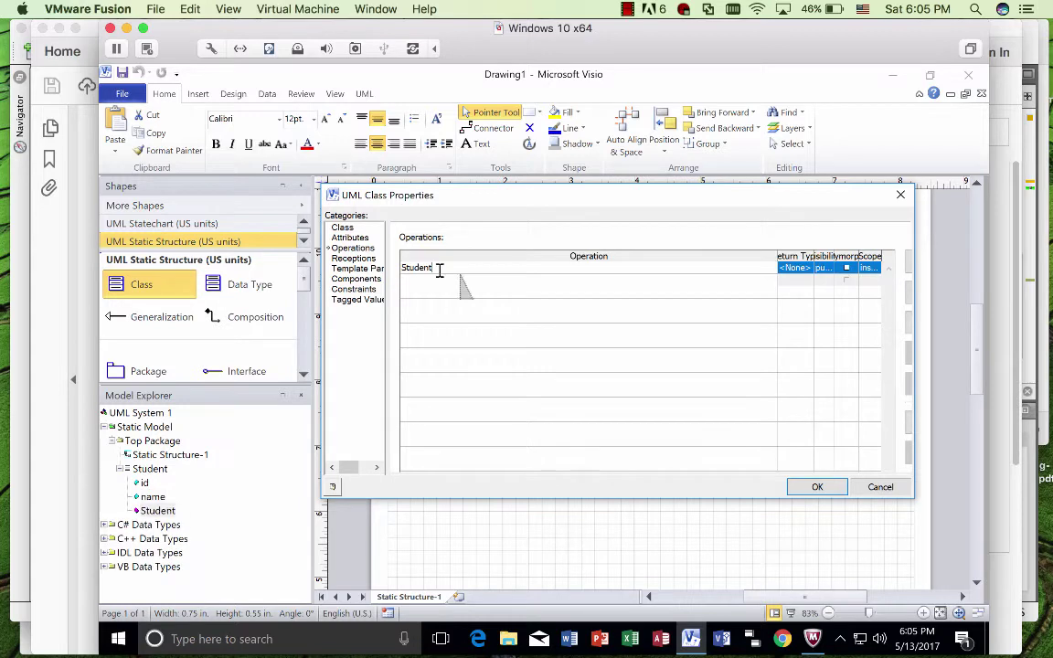
left_click(707, 279)
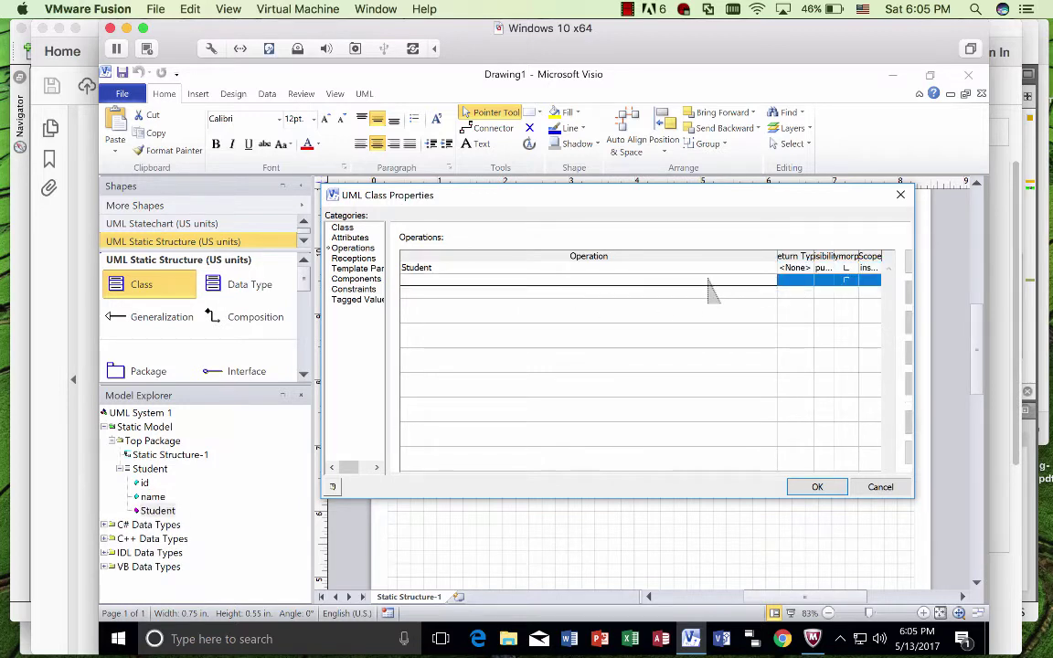
type("setName")
key("Return")
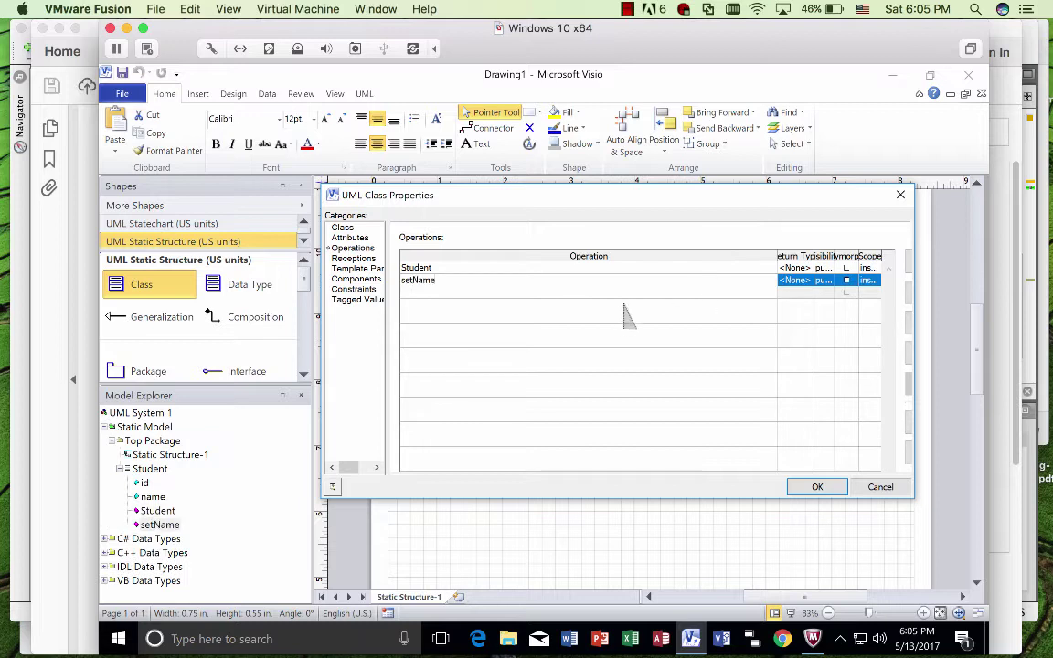
Step: Add the operation getName with return type C#::string to the Student class, widening the operation table's return type column
left_click(585, 291)
type("get")
key("Return")
type("Name")
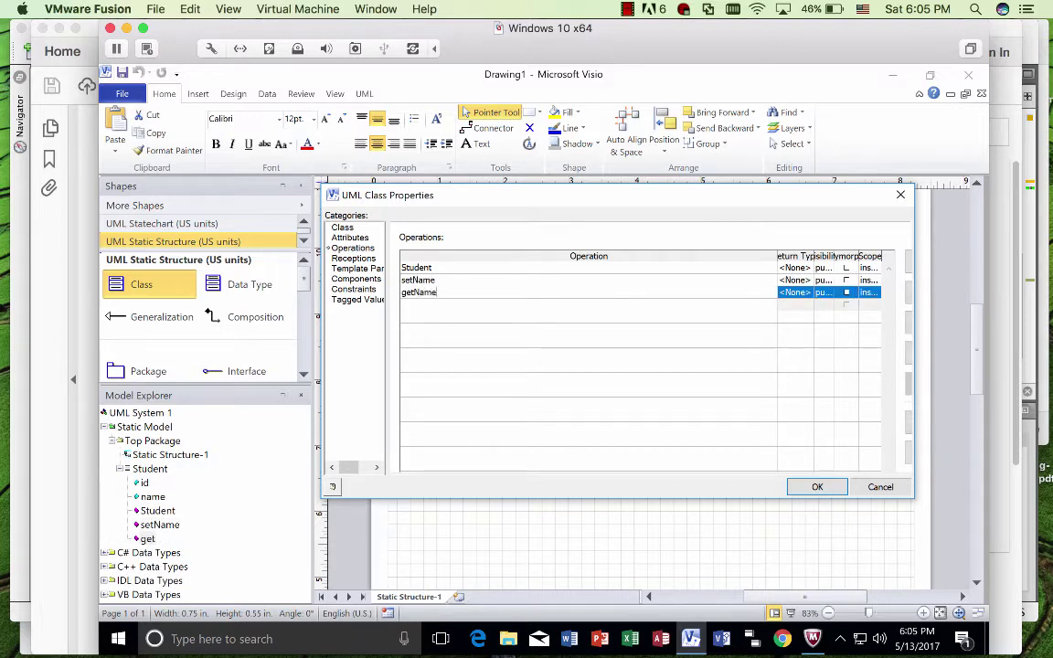
left_click_drag(779, 263, 573, 260)
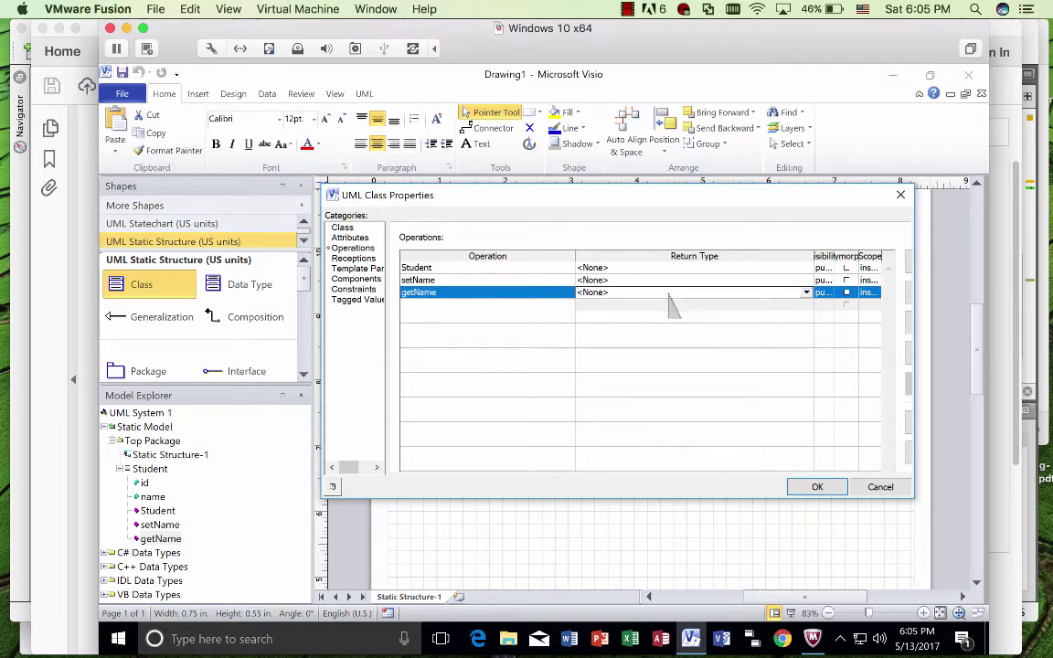
left_click(804, 294)
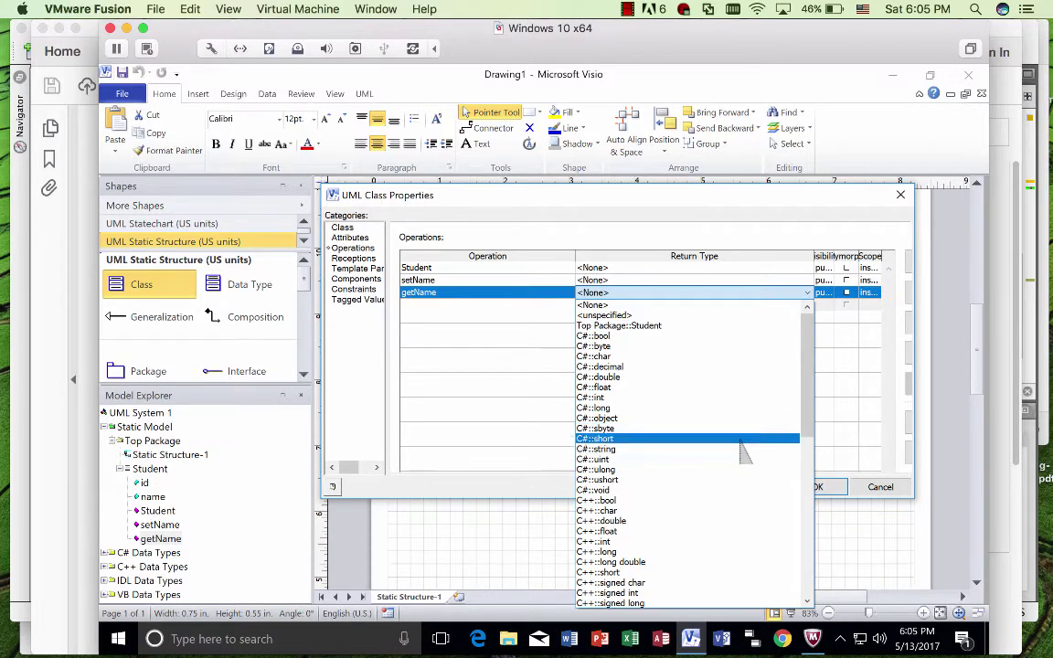
left_click(741, 449)
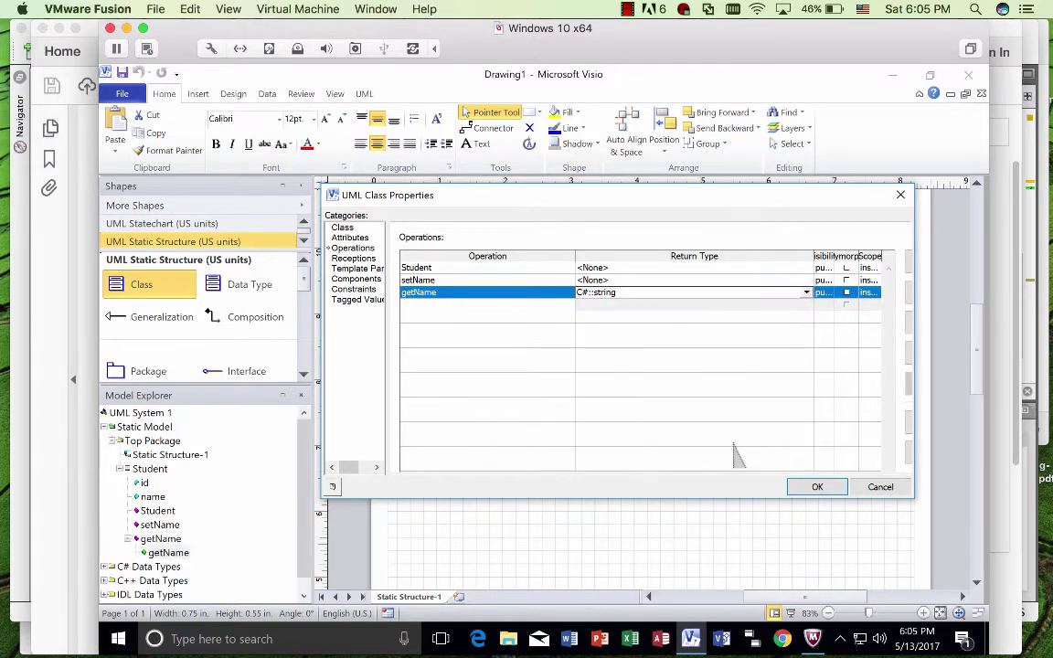
Step: Add the operations setId, without a return type, and getId with return type C#::int to the Student class
left_click(534, 306)
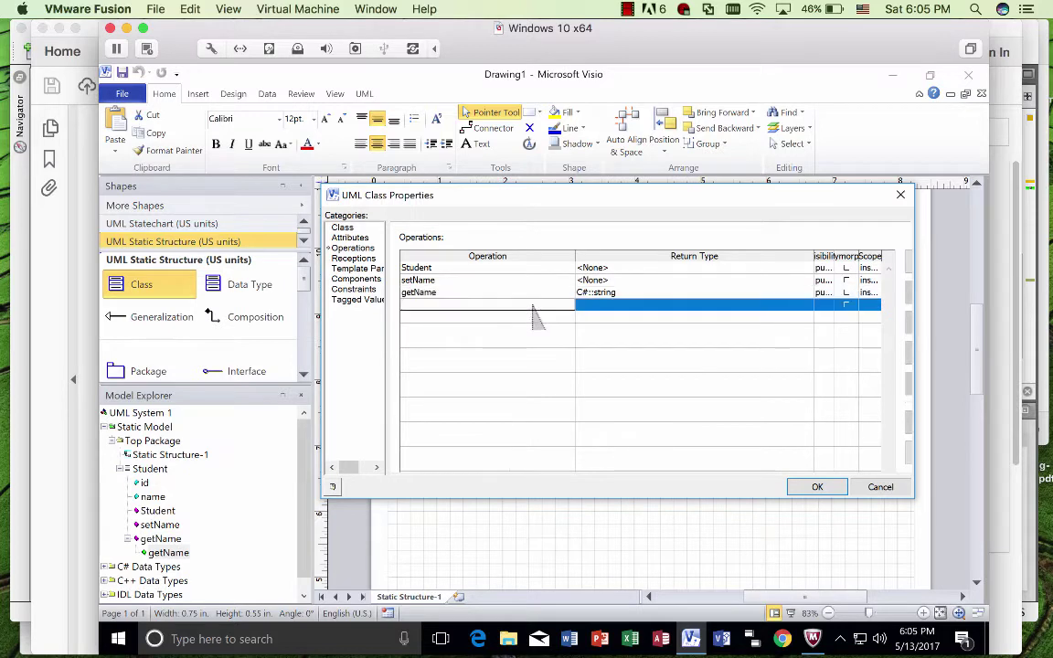
type("setId")
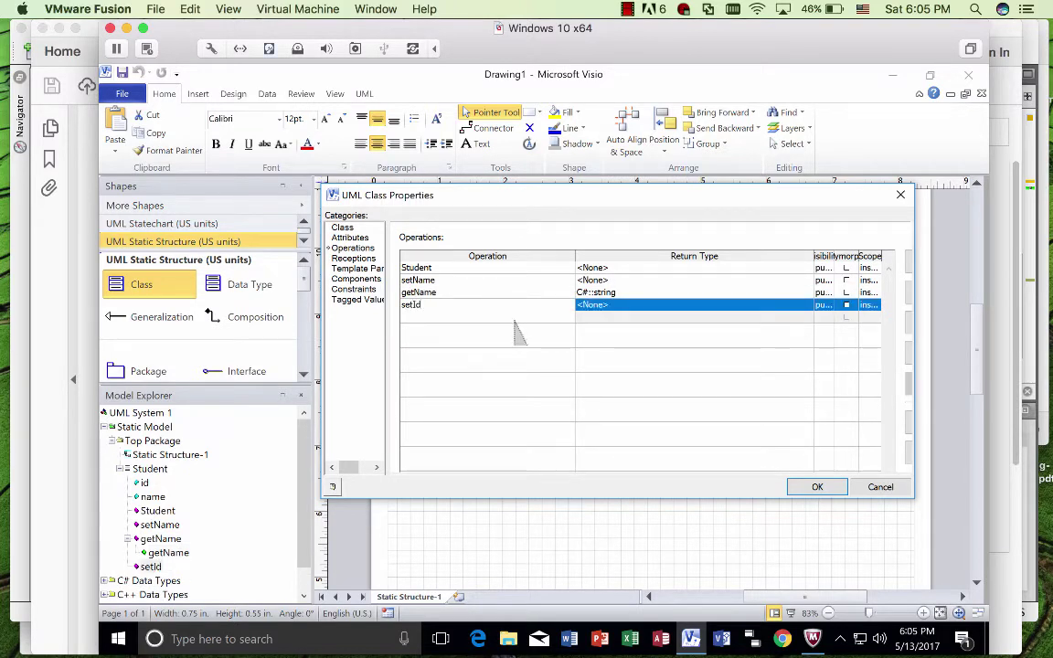
left_click(535, 317)
type("get")
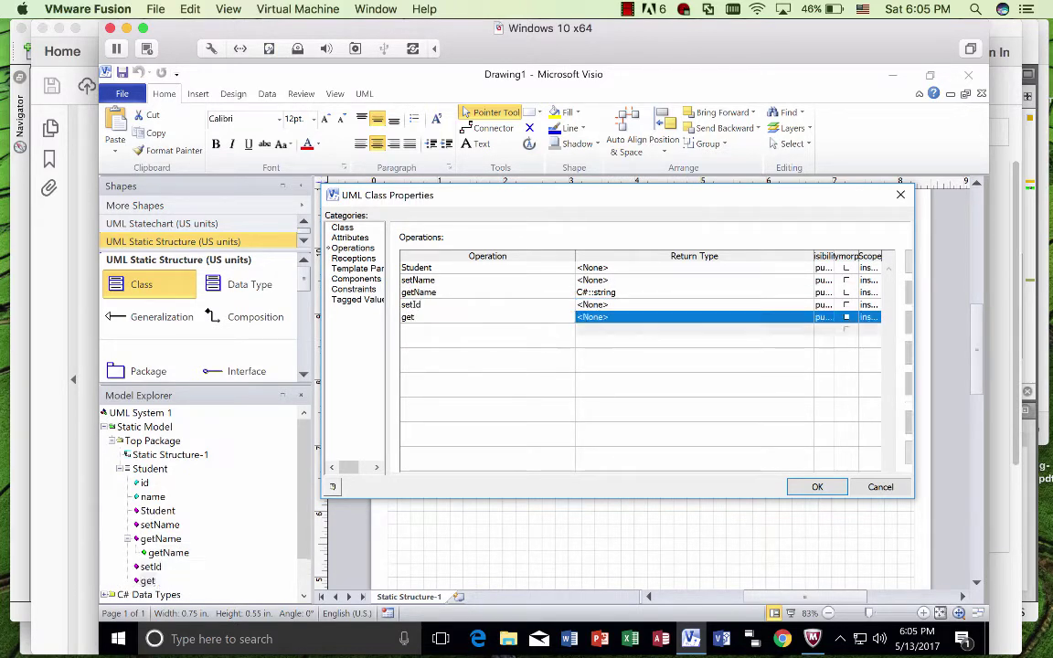
type("Id")
left_click(640, 317)
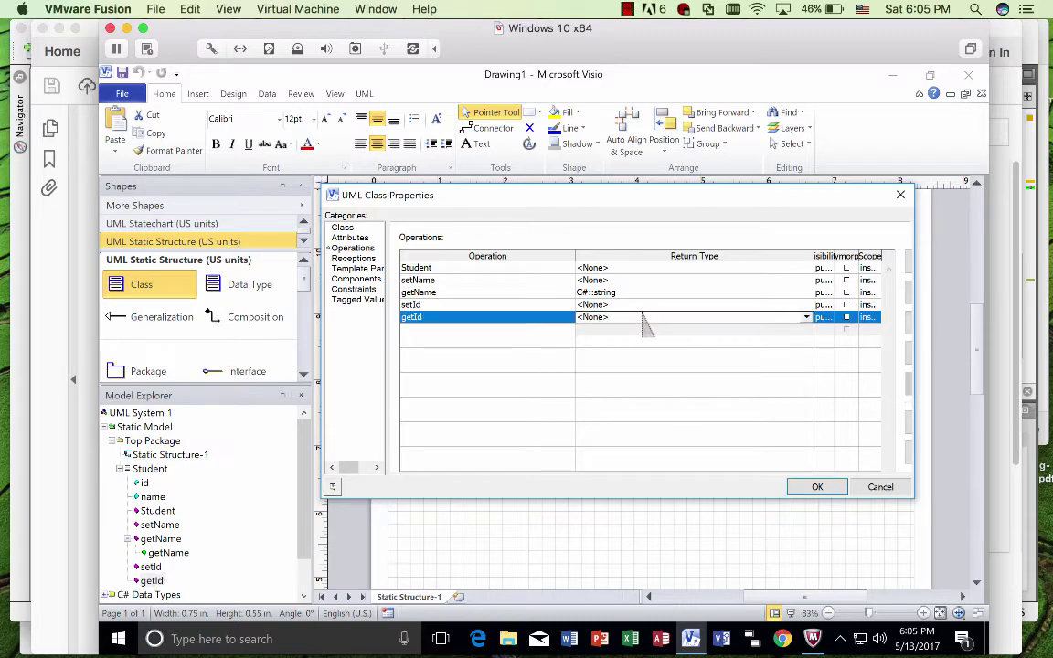
left_click(804, 317)
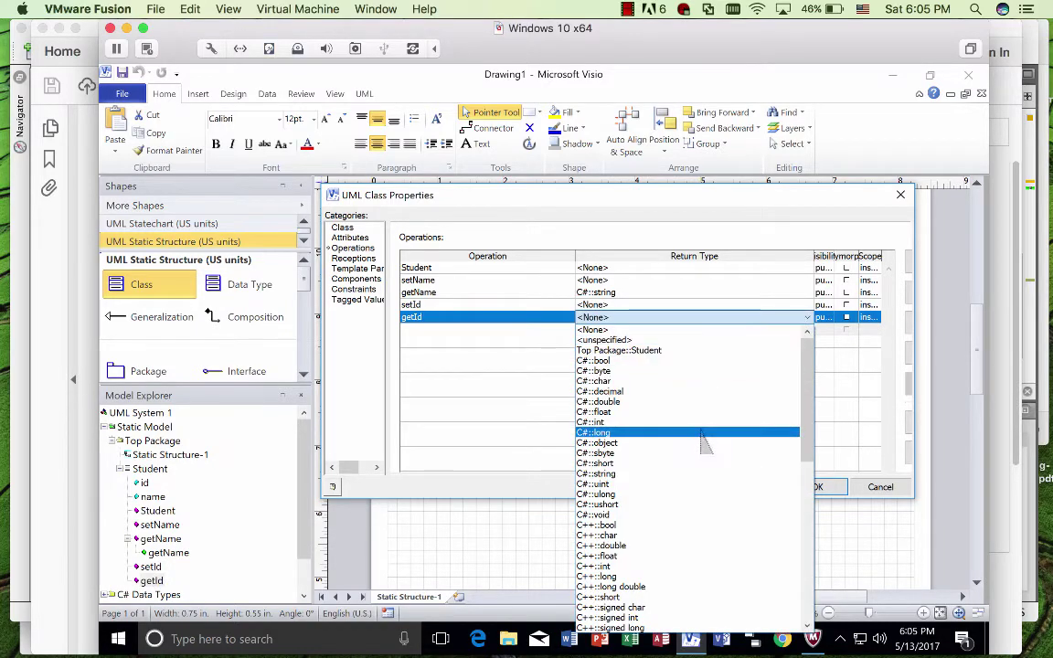
left_click(648, 422)
left_click(449, 329)
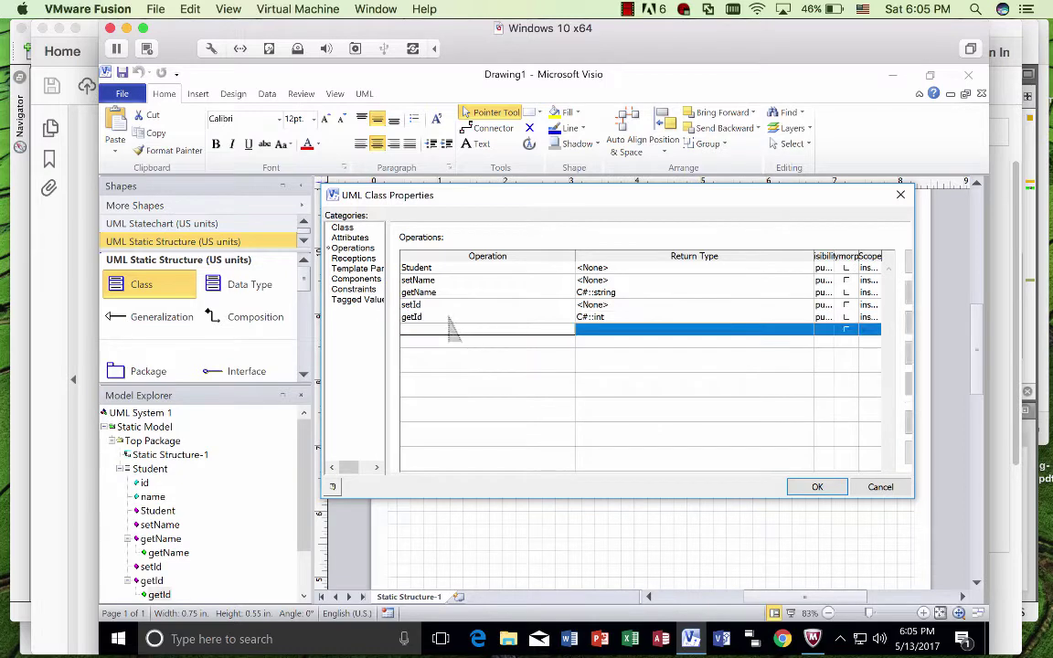
Step: Reorder the Student operations so that setId and getId come directly before setName and getName, and apply the class properties
left_click(410, 304)
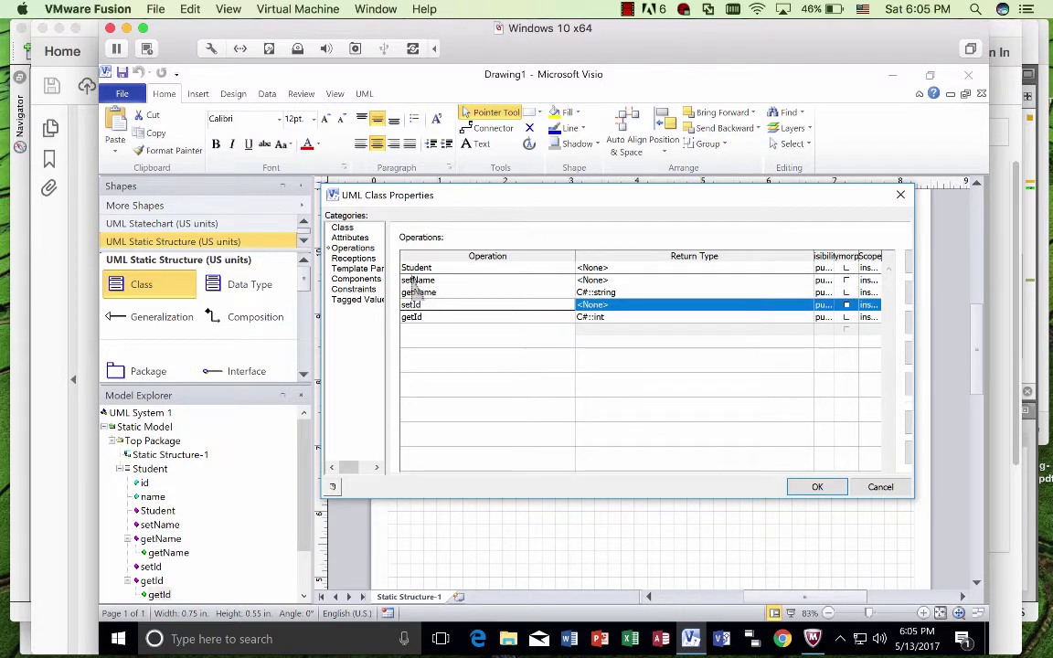
left_click_drag(412, 285, 412, 279)
left_click(429, 317)
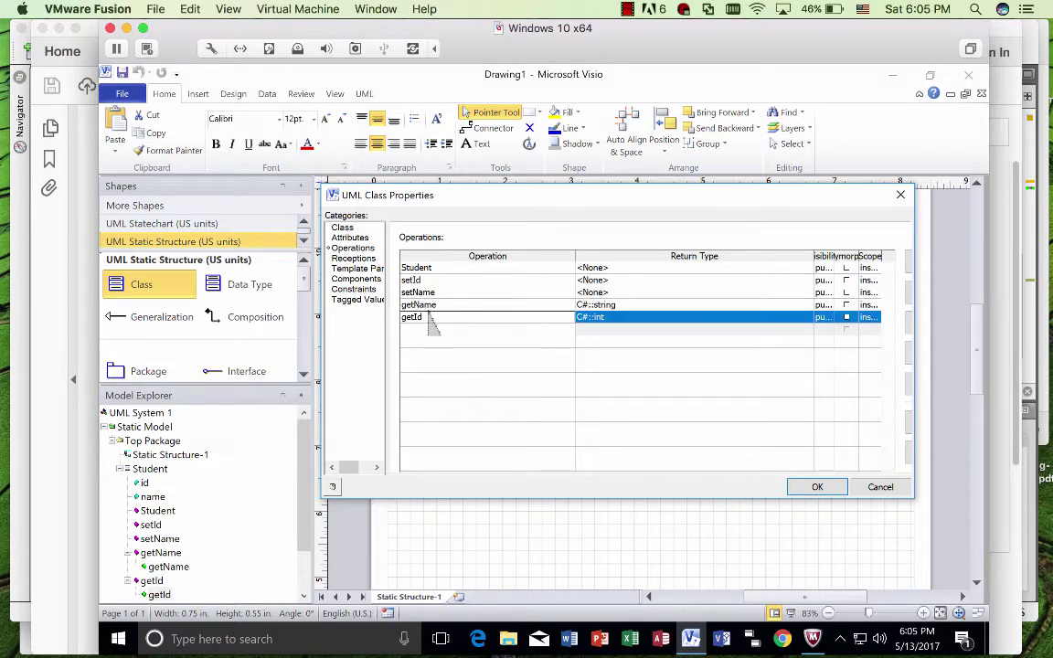
left_click_drag(429, 317, 432, 293)
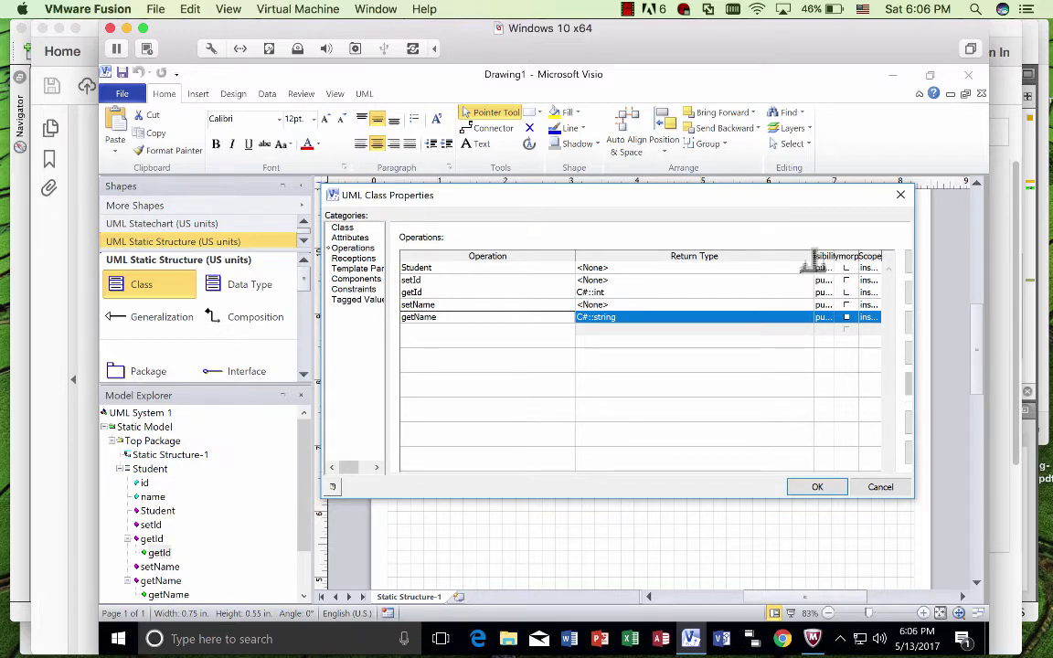
left_click(817, 487)
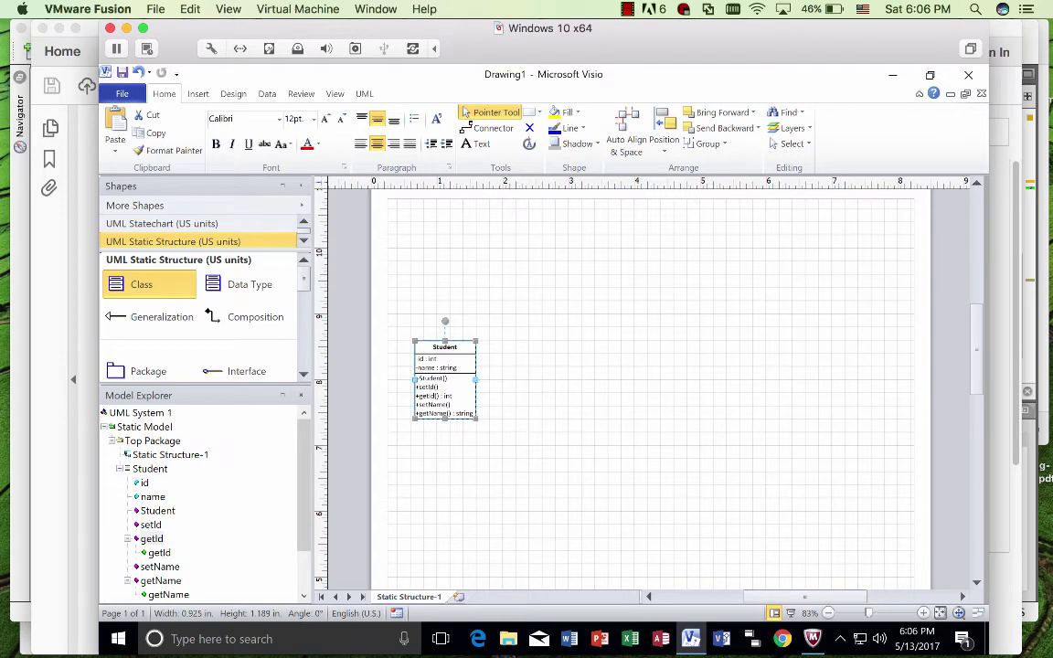
Step: Widen the Student class shape on the page to about 1.34 in and deselect it
left_click_drag(475, 379, 502, 379)
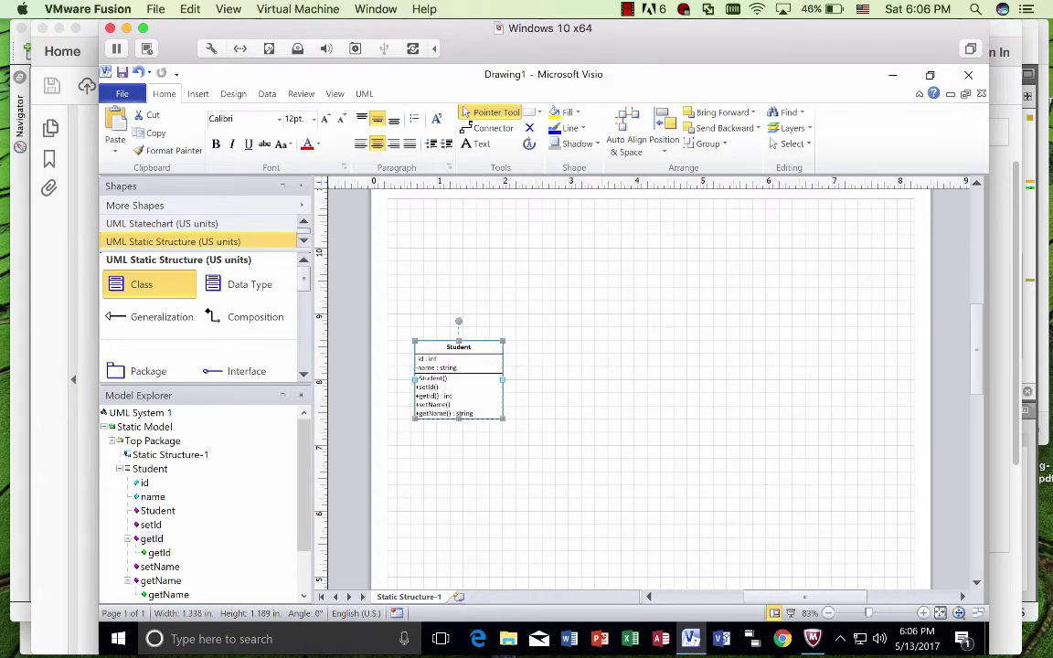
left_click(397, 352)
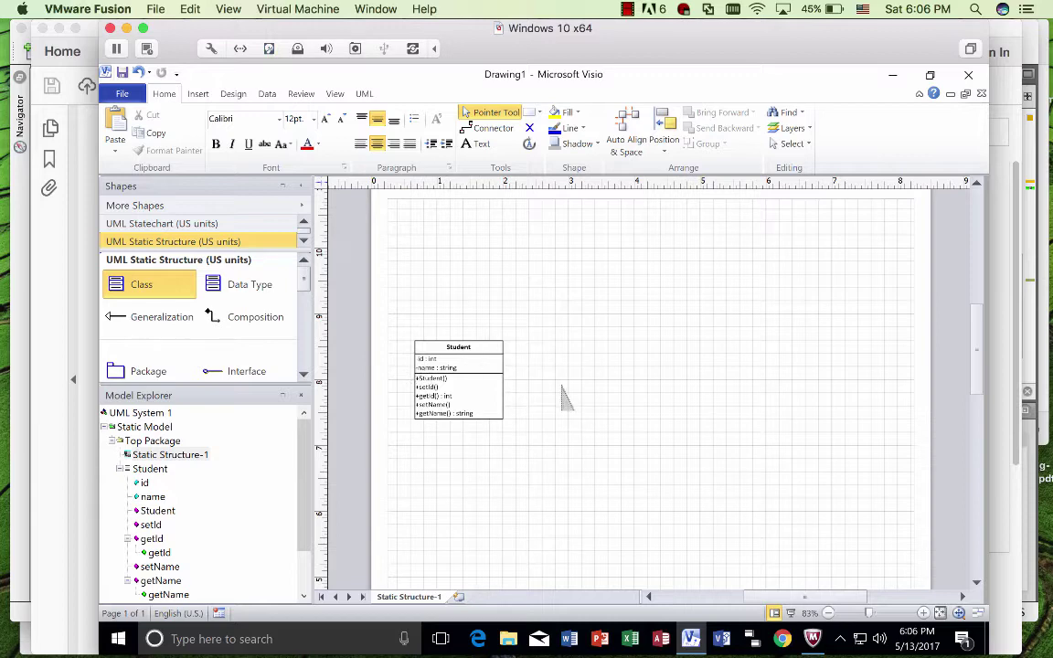
Step: Place a rectangular UML Interface shape on the page to the right of the Student class
scroll(654, 413, "up", 2)
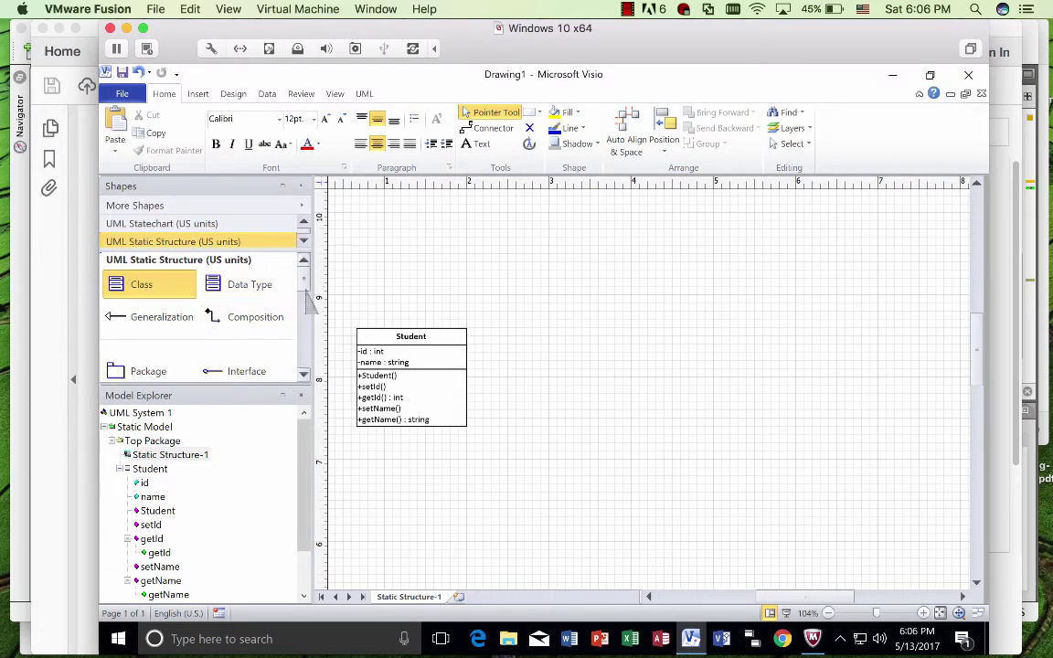
scroll(306, 307, "down", 1)
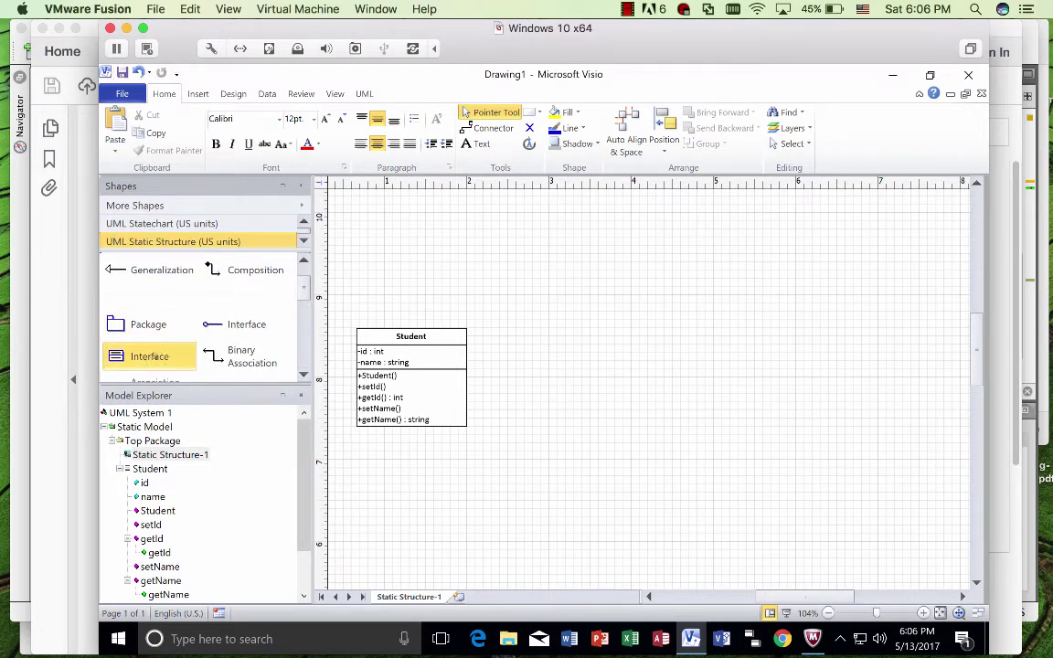
left_click_drag(151, 356, 611, 344)
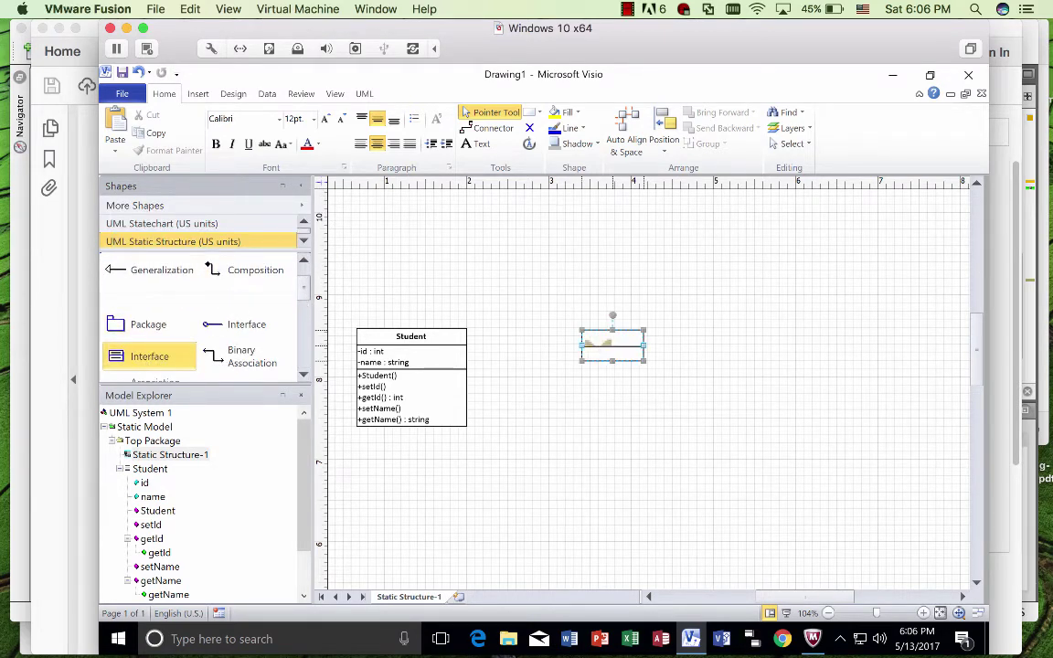
Step: Name the placed interface StudentDao in its interface properties
double_click(612, 344)
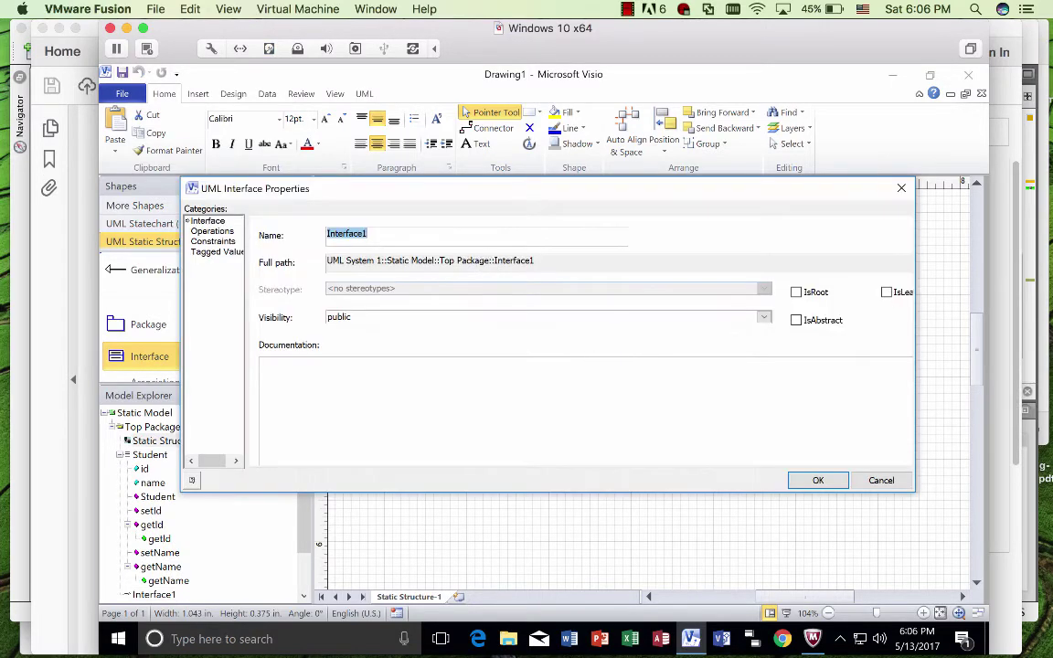
type("student")
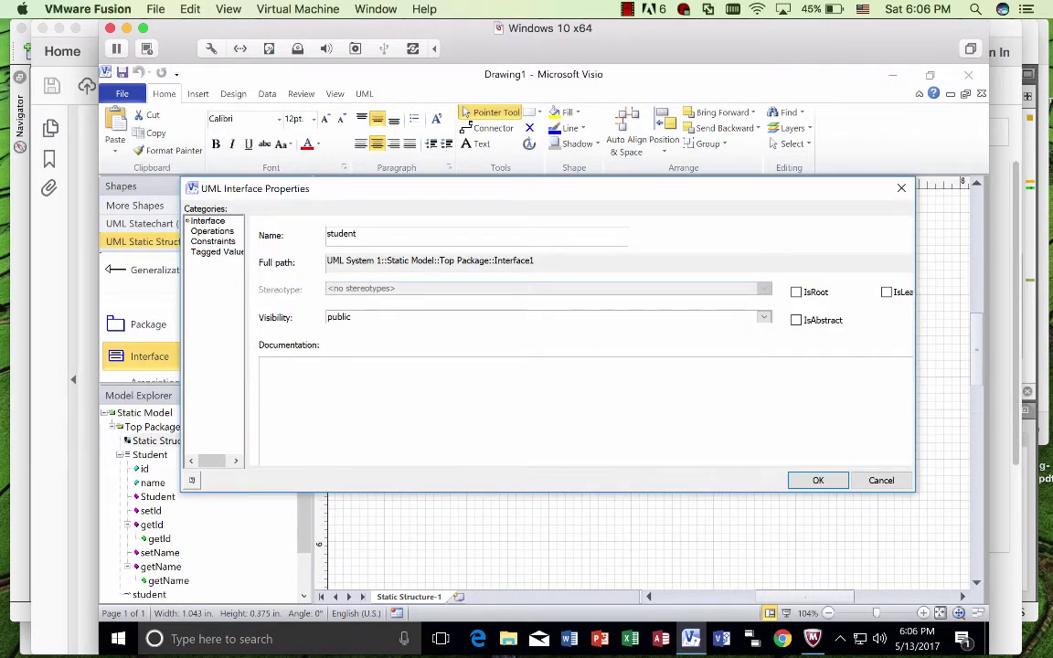
type("D")
key("BackSpace")
key("BackSpace")
key("BackSpace")
key("BackSpace")
key("BackSpace")
key("BackSpace")
key("BackSpace")
key("BackSpace")
type("StudentDA")
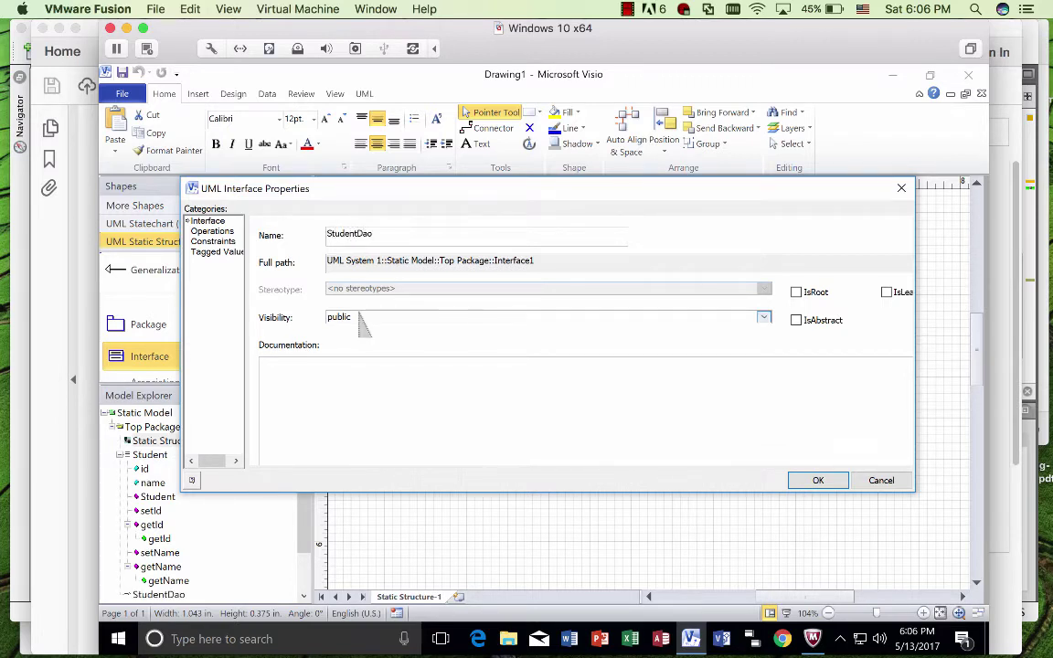
Step: Add the operation deleteStudent to the StudentDao interface, widening the operation table's return type and visibility columns
left_click(212, 231)
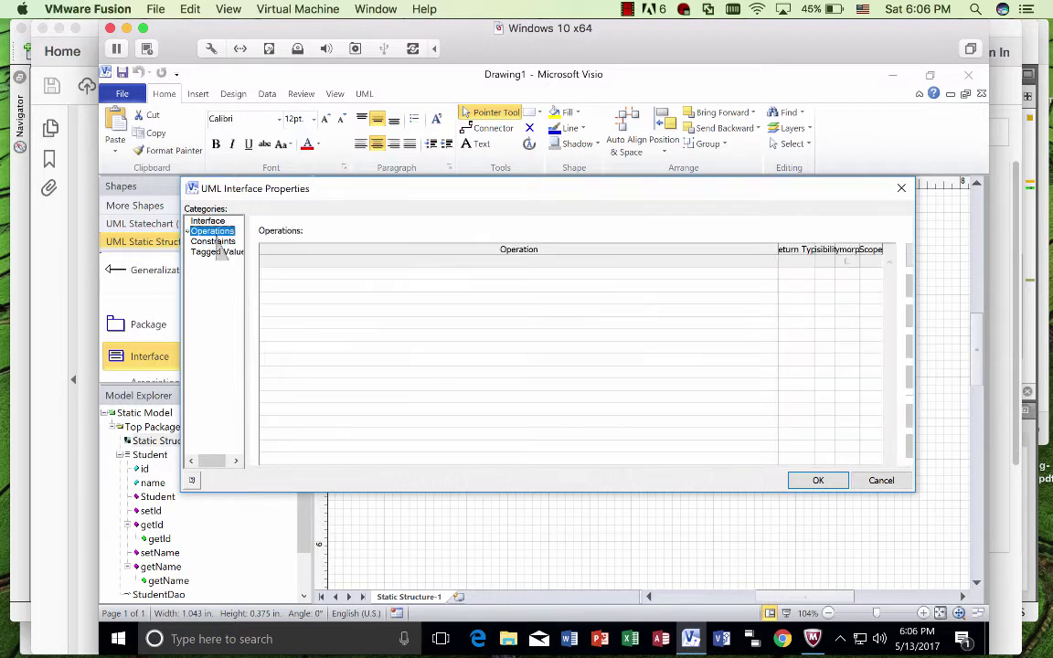
left_click(315, 263)
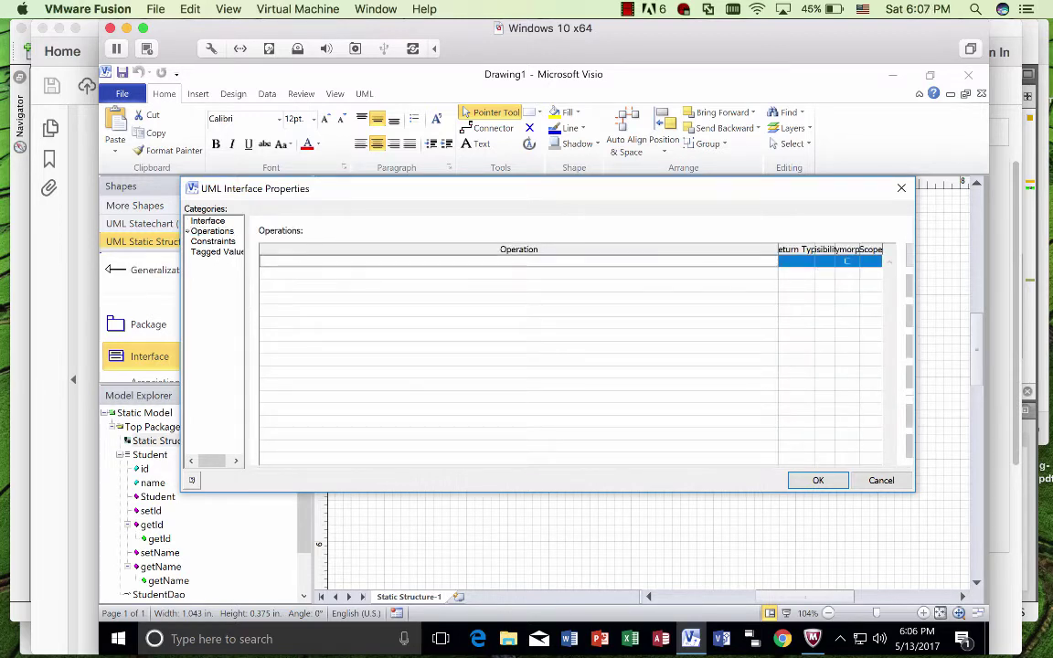
type("delete")
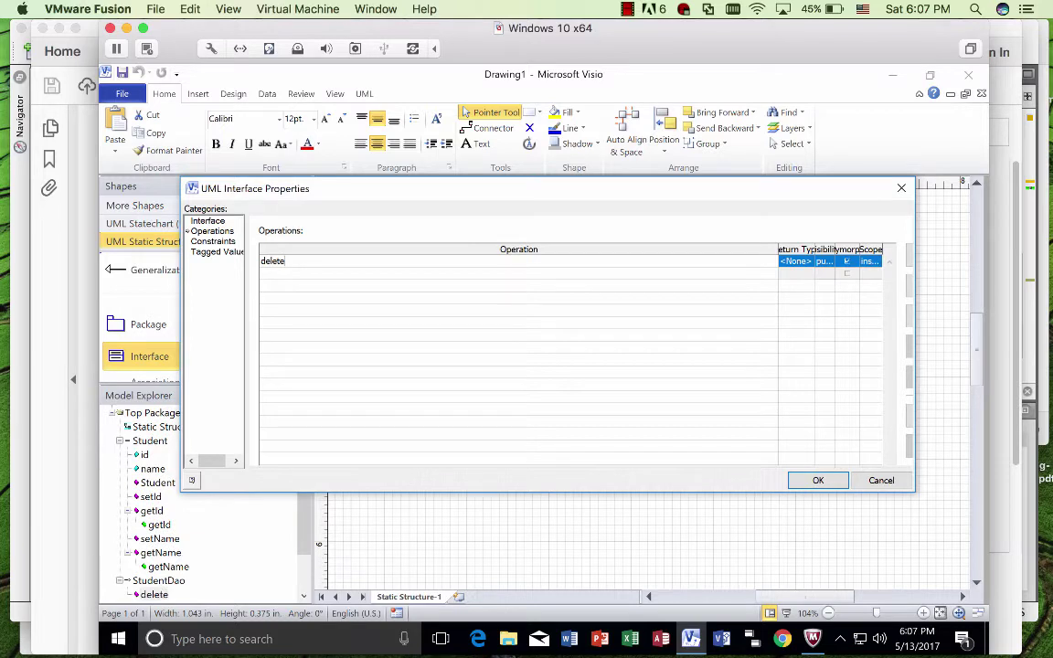
type("Student")
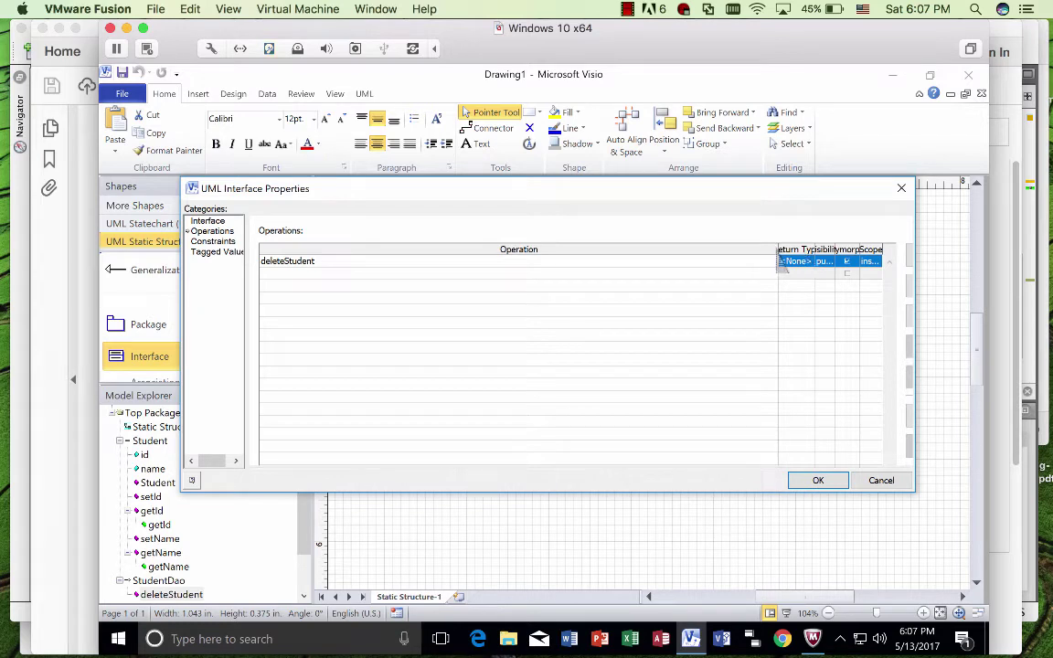
left_click_drag(783, 248, 598, 249)
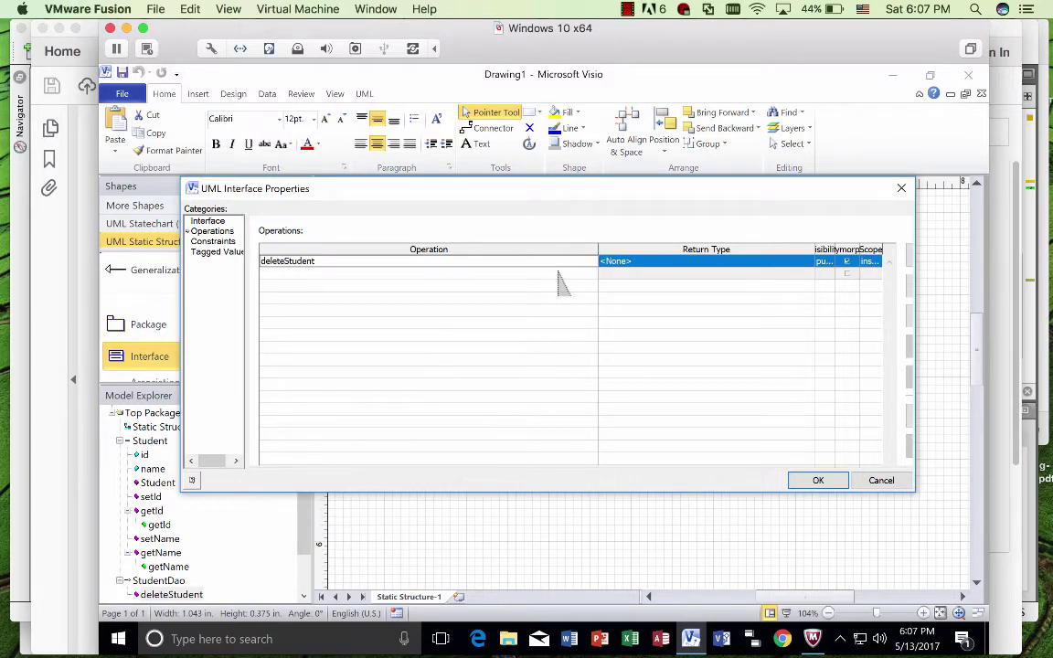
left_click_drag(813, 249, 713, 247)
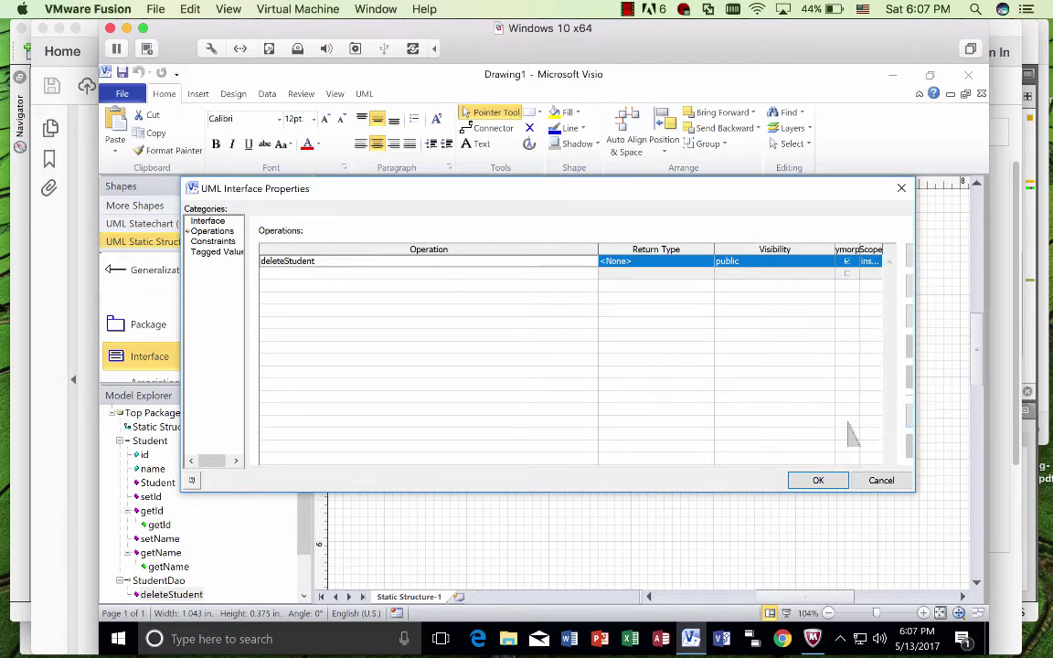
Step: Add a parameter named student of type Top Package::Student to the deleteStudent operation, widening the parameter table's type column
left_click(909, 422)
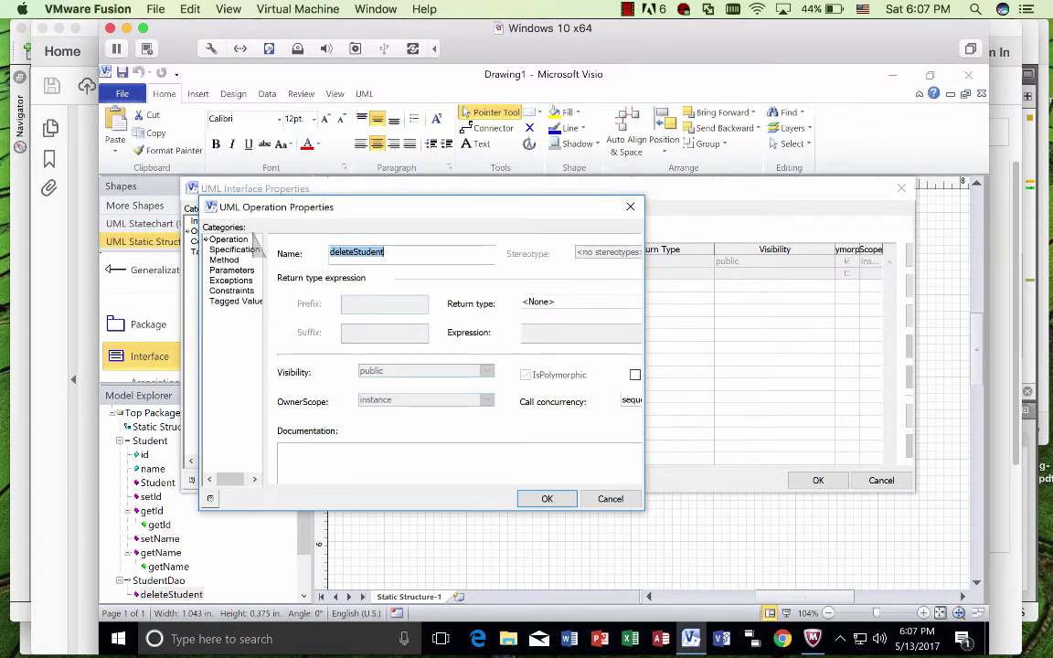
left_click(232, 271)
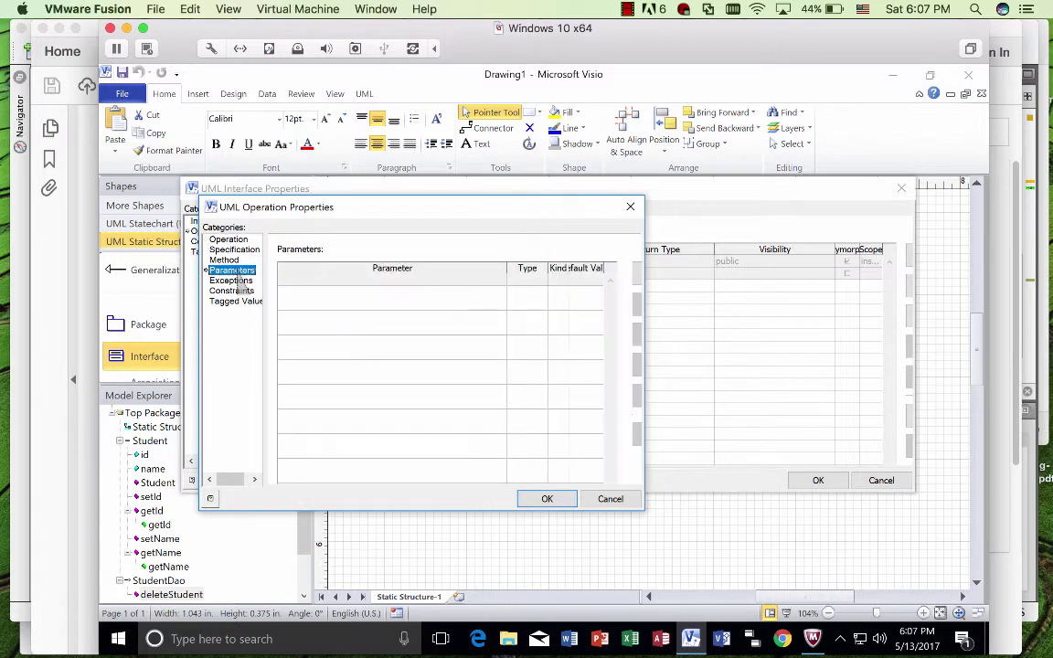
left_click(339, 280)
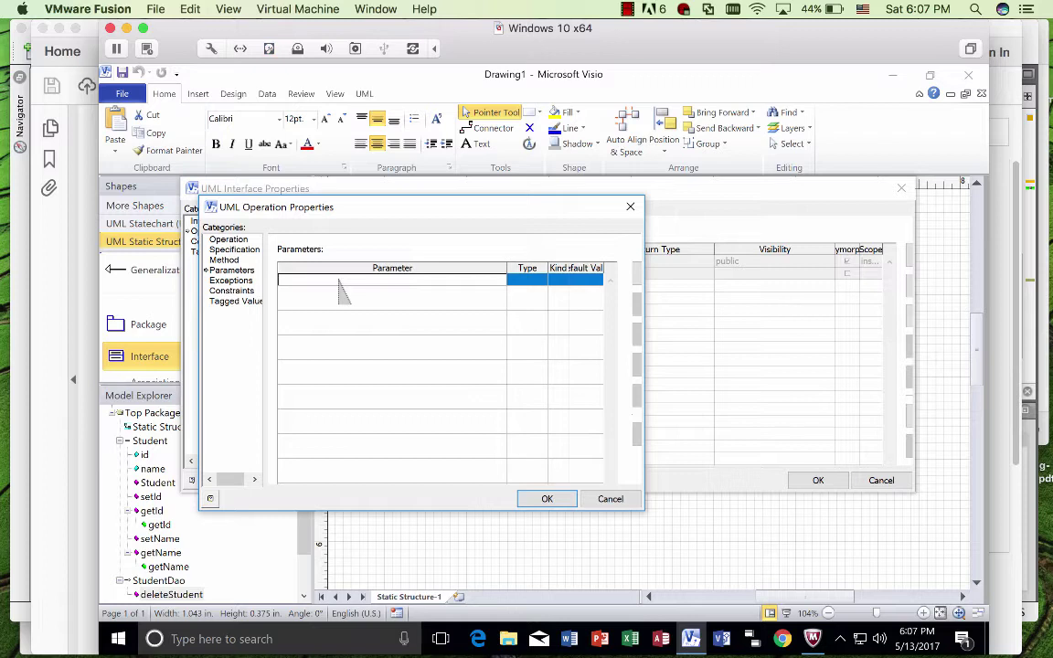
type("s")
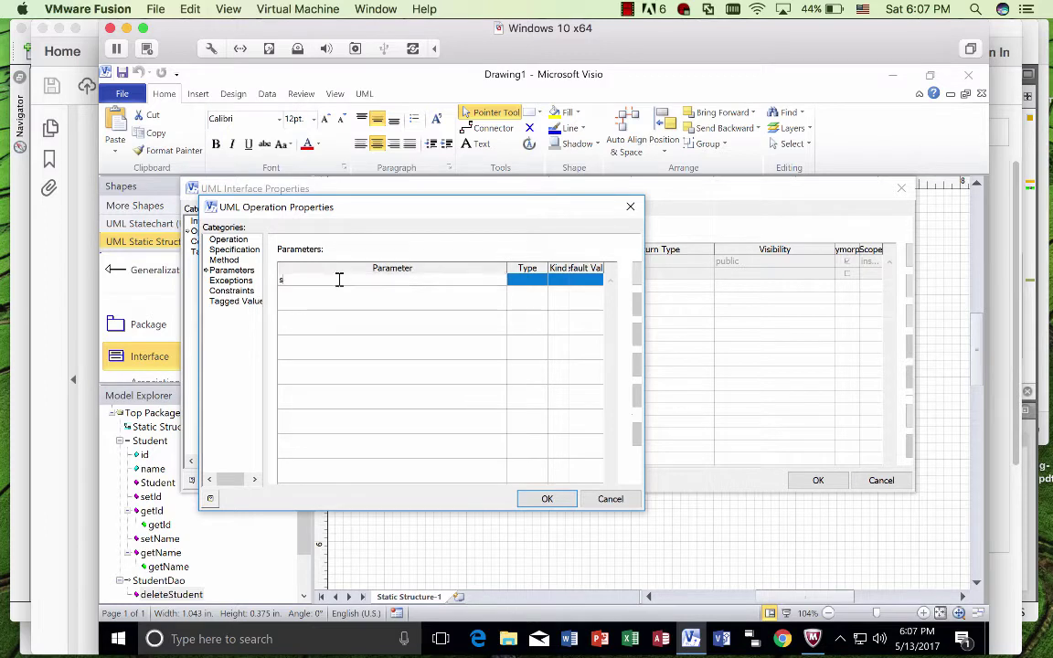
type("tudent")
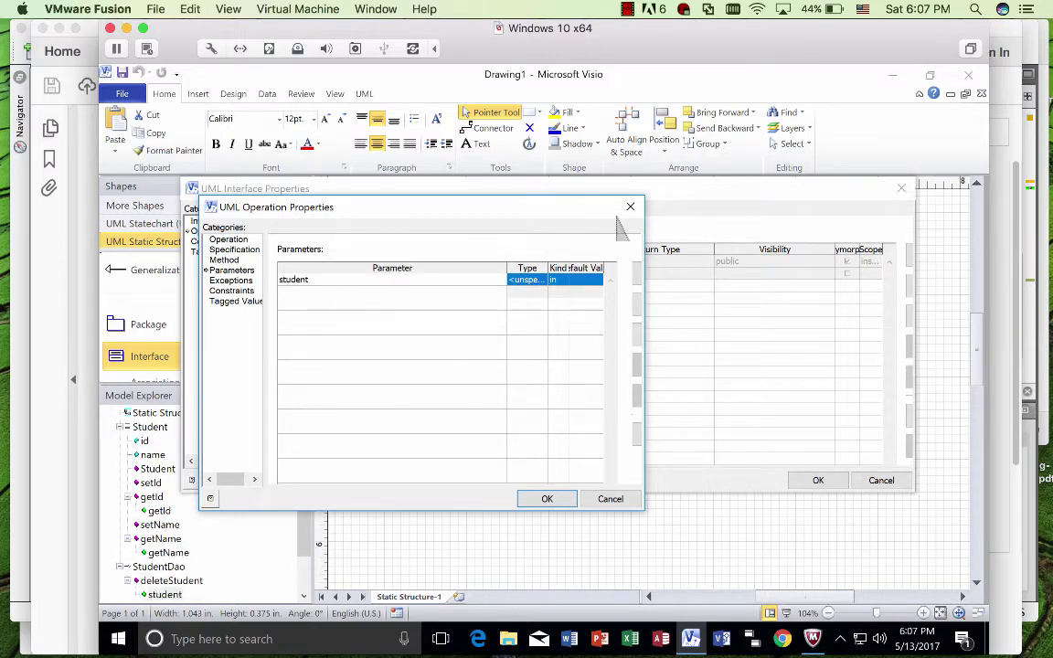
left_click_drag(505, 268, 371, 270)
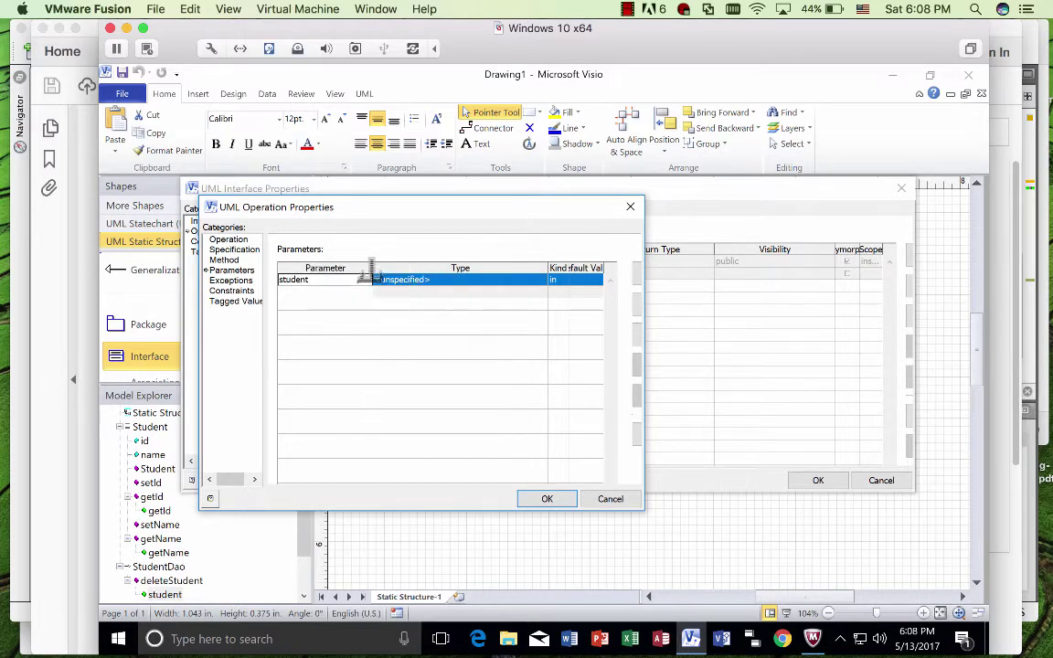
left_click(542, 281)
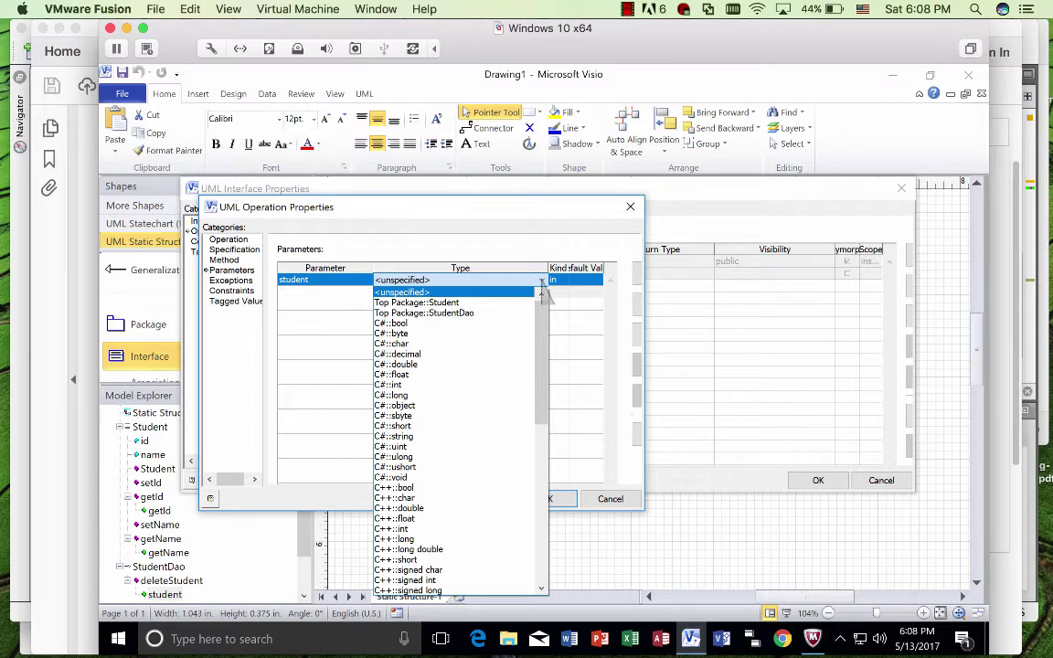
left_click(460, 304)
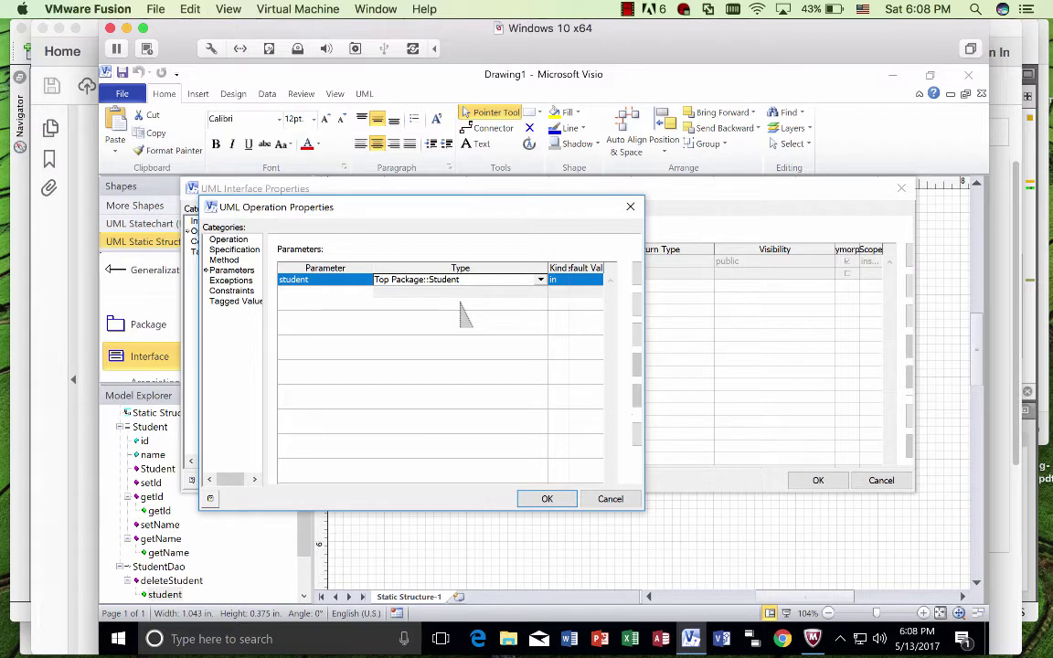
left_click(323, 292)
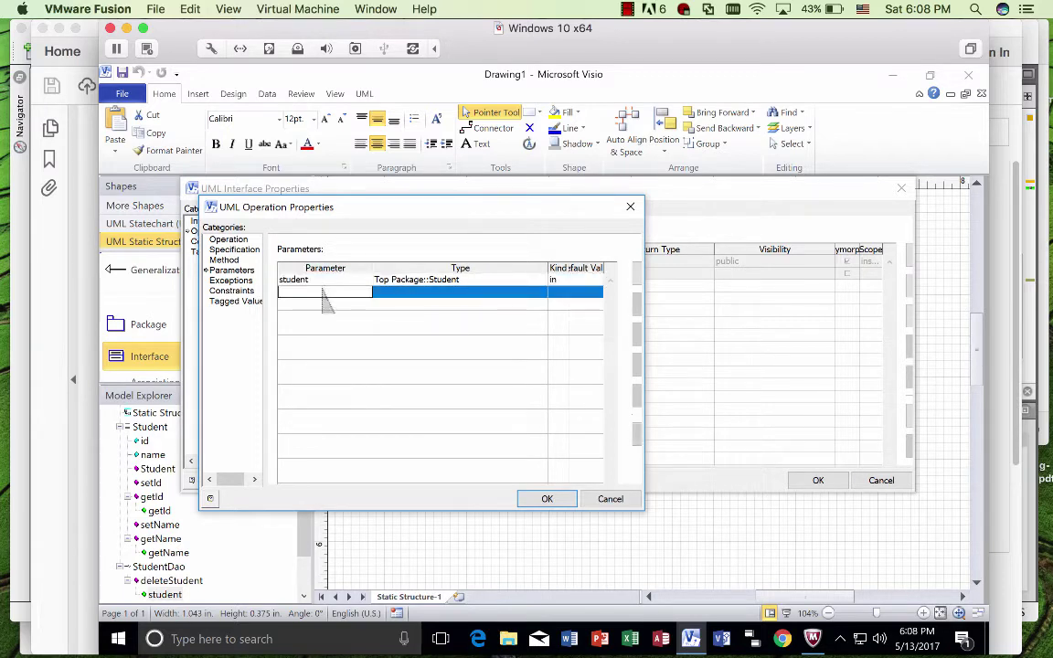
left_click(548, 500)
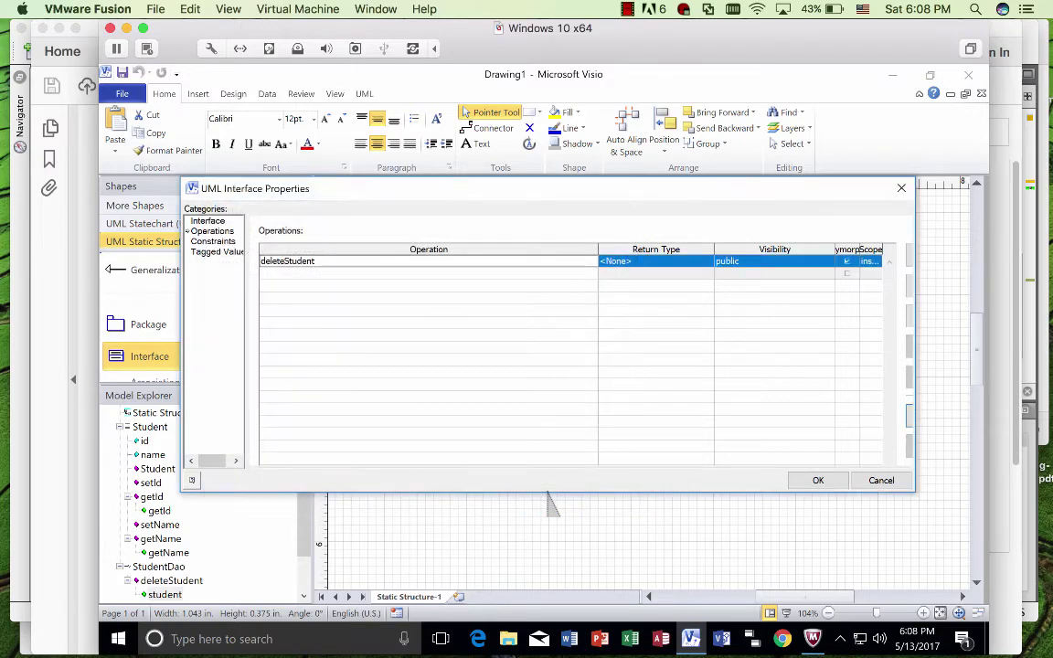
Step: Set the return type of the deleteStudent operation to Top Package::Student
left_click(667, 261)
left_click(706, 263)
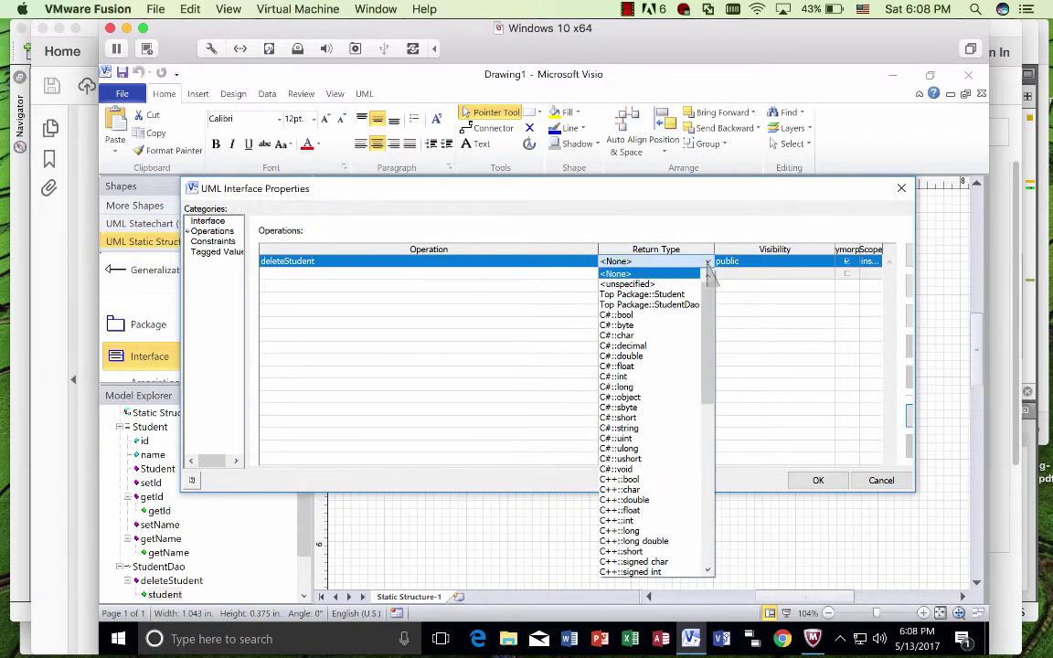
left_click(671, 294)
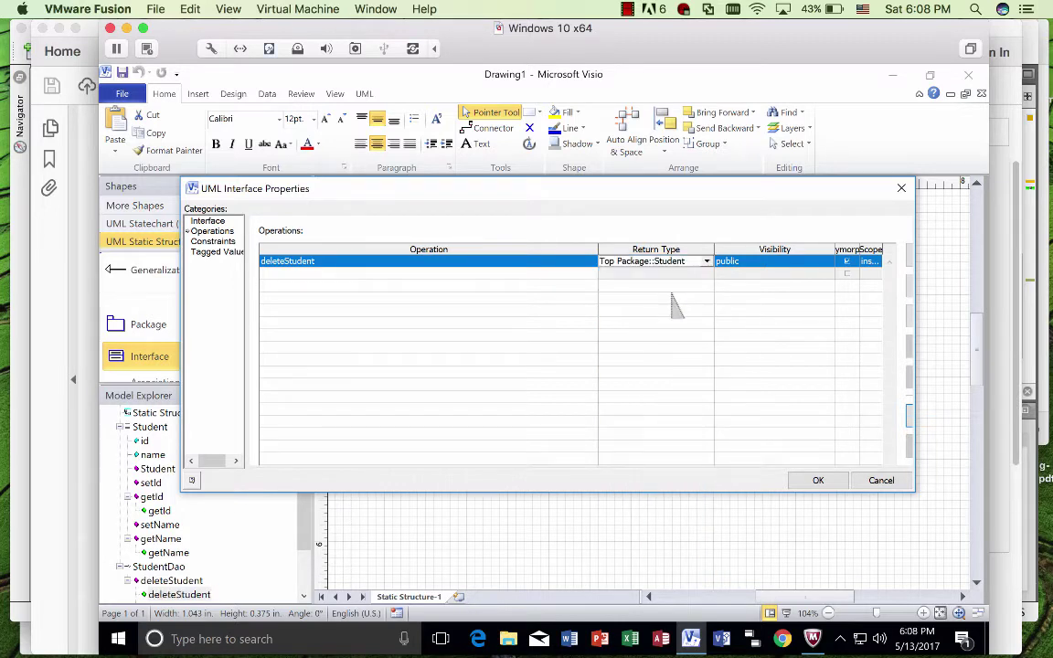
Step: Add the operation getAllStudents to the StudentDao interface with return type C#::object
left_click(548, 273)
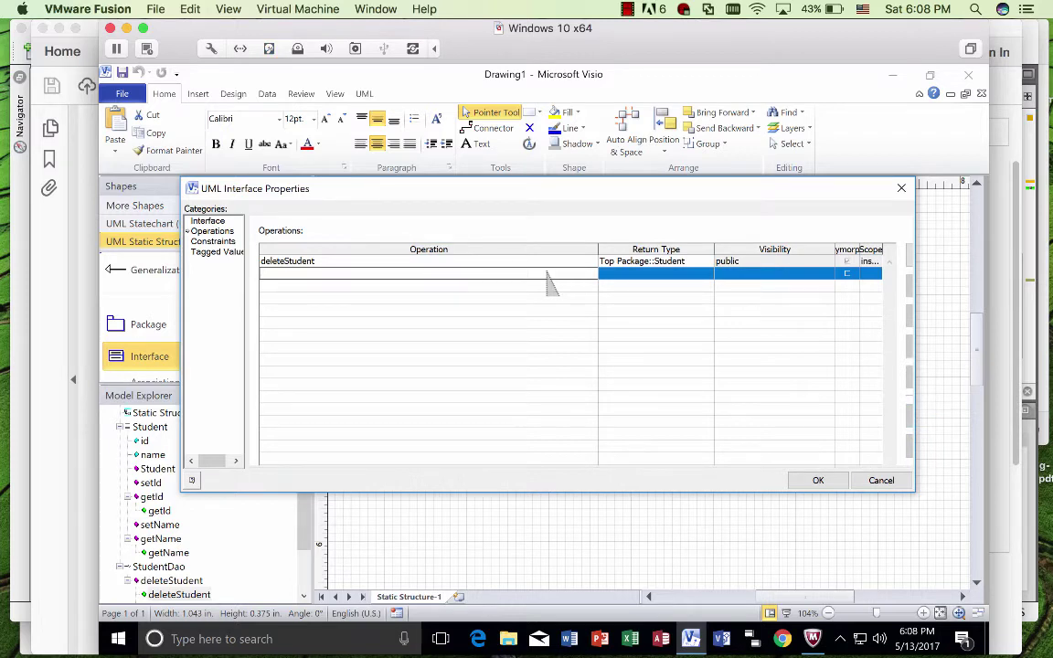
type("getAllStudents")
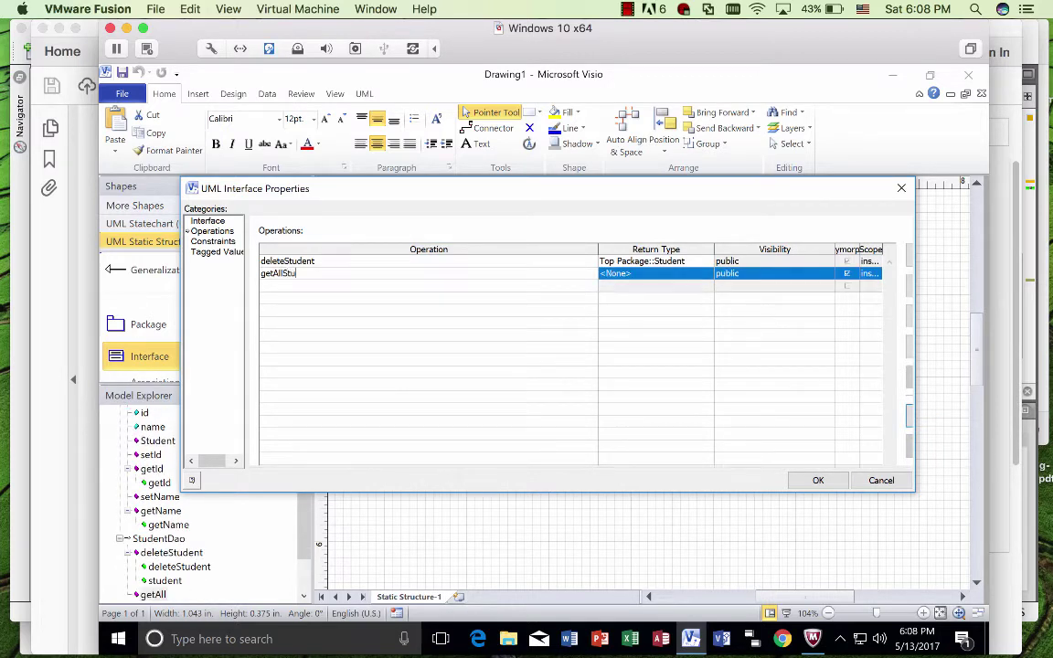
left_click(681, 275)
left_click(707, 275)
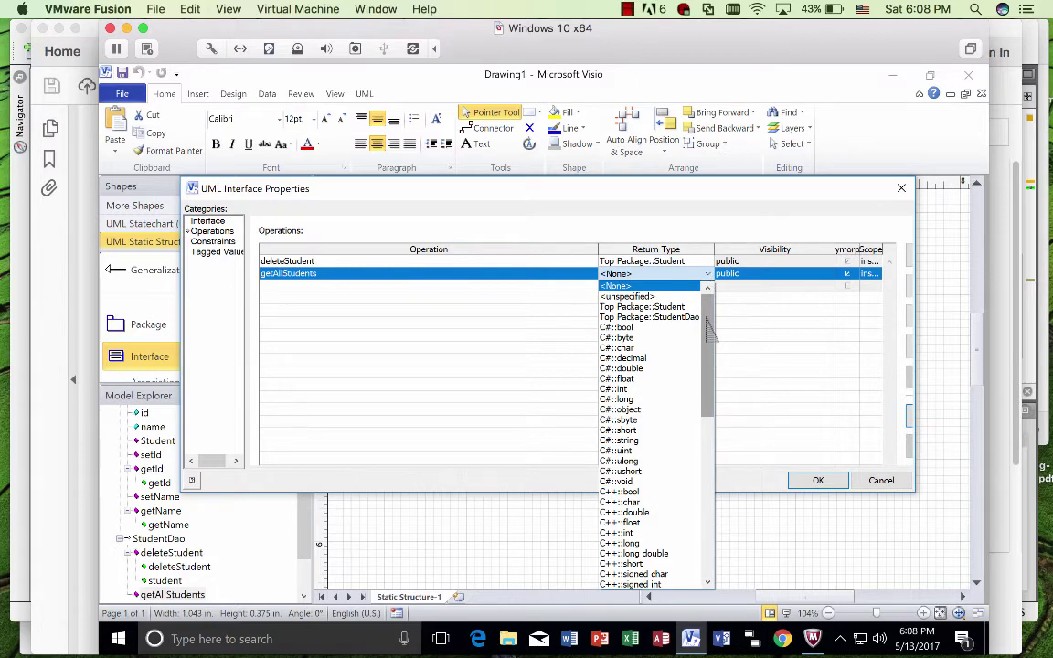
scroll(639, 311, "down", 3)
left_click(634, 306)
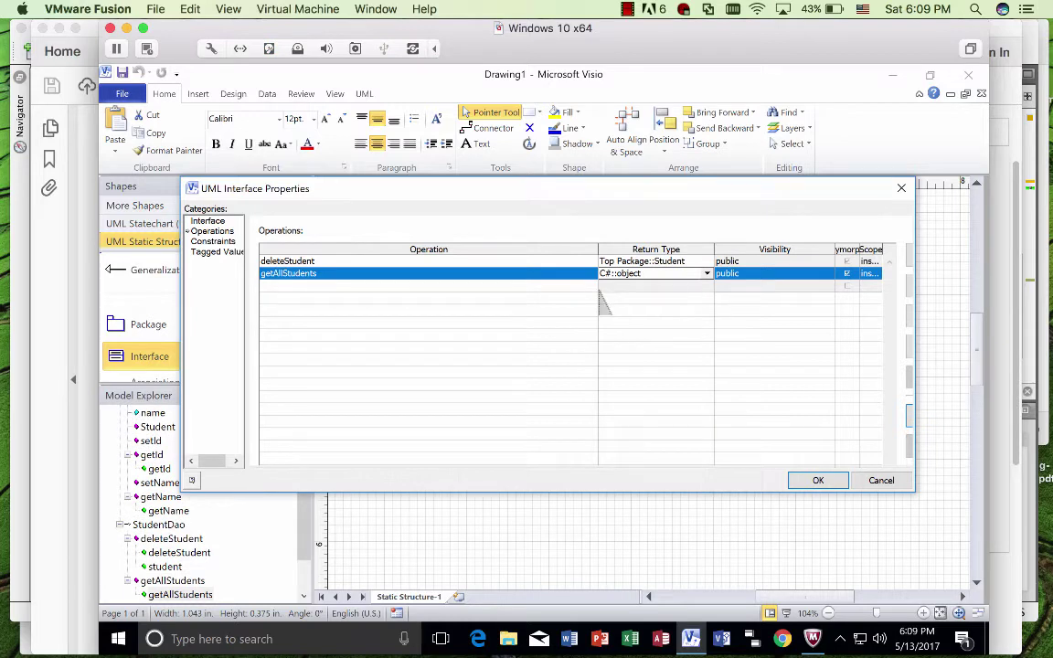
Step: Add the operation getStudent to the StudentDao interface below getAllStudents
left_click(474, 285)
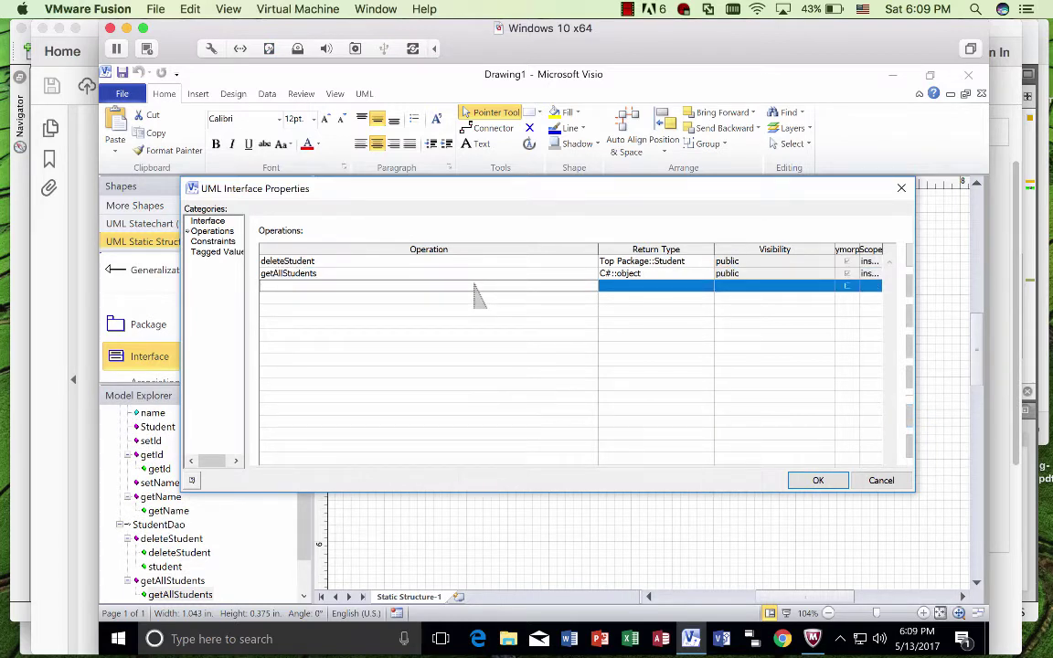
type("getStuden")
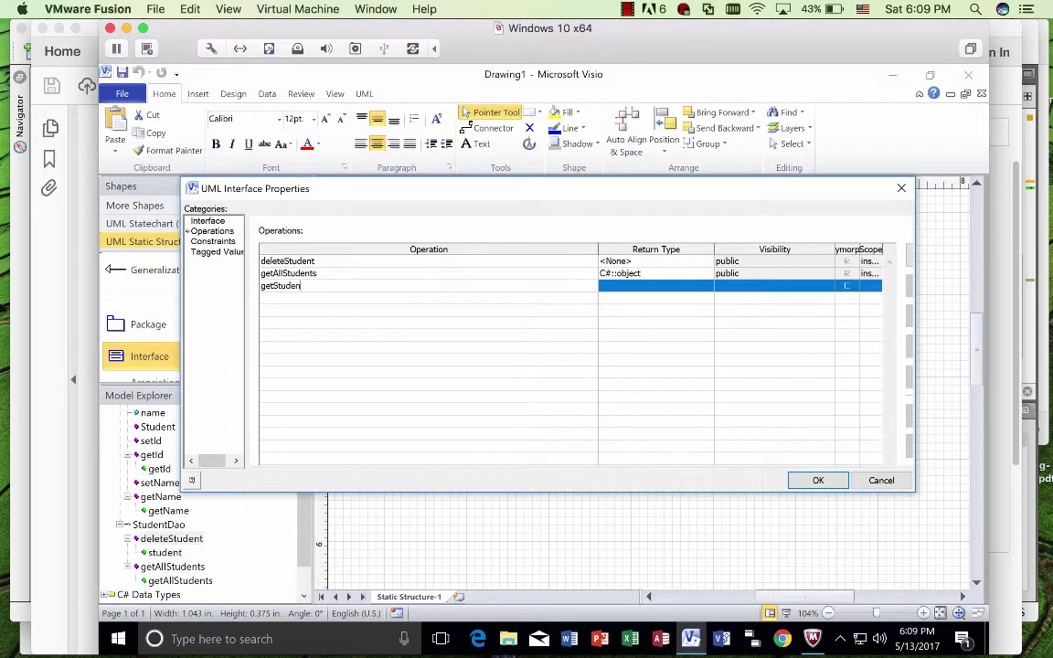
type("t")
key("Return")
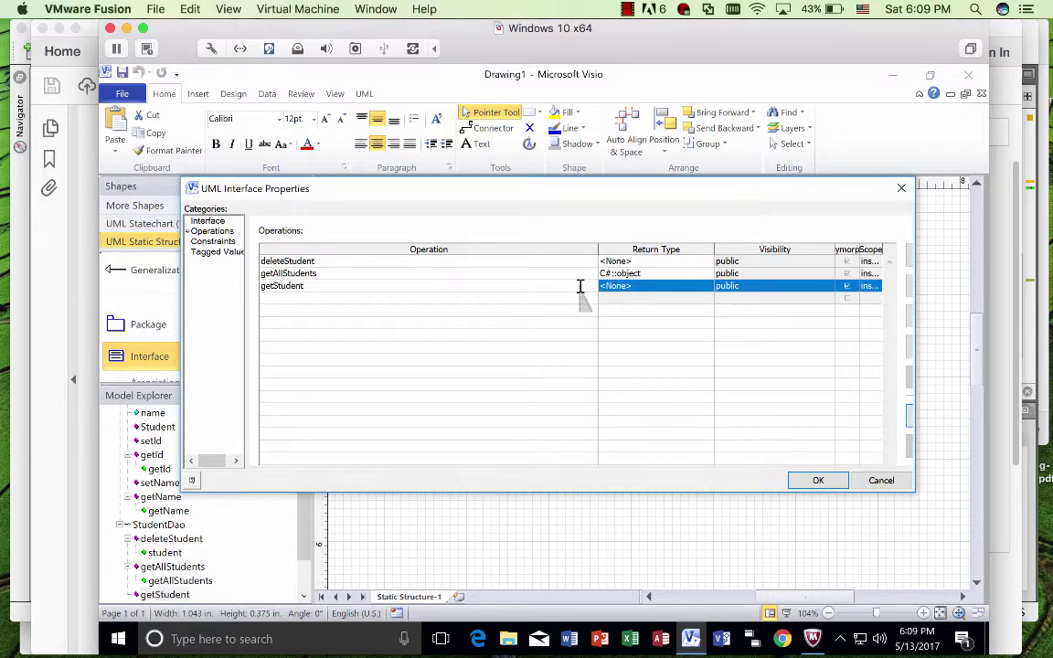
Step: Add a parameter named id of type C#::int to the getStudent operation, widening the parameter table's type column
left_click(909, 418)
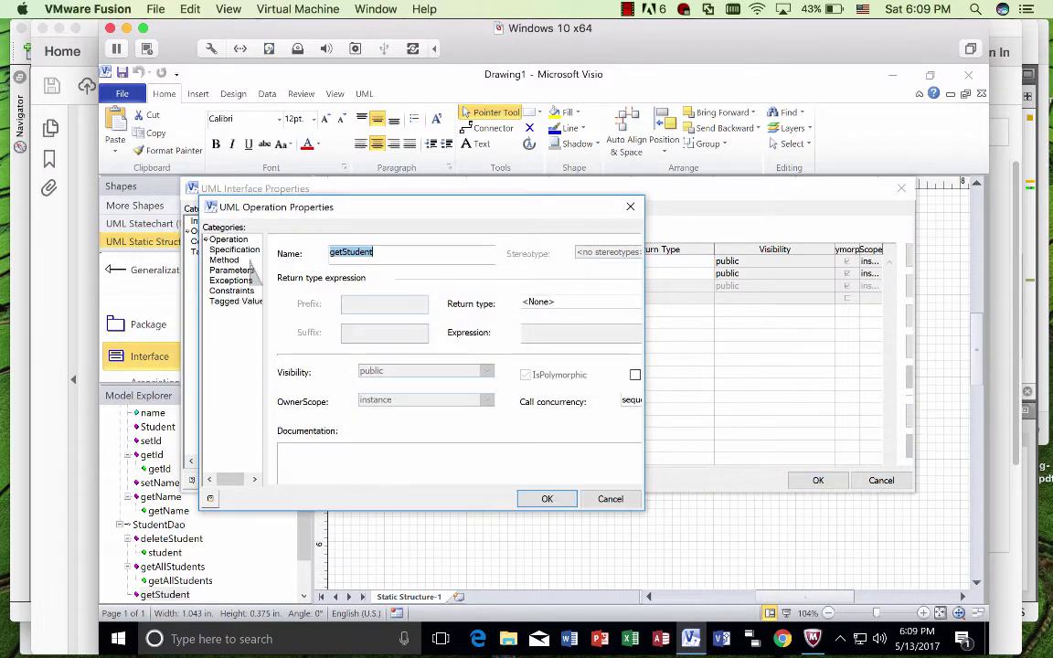
left_click(220, 271)
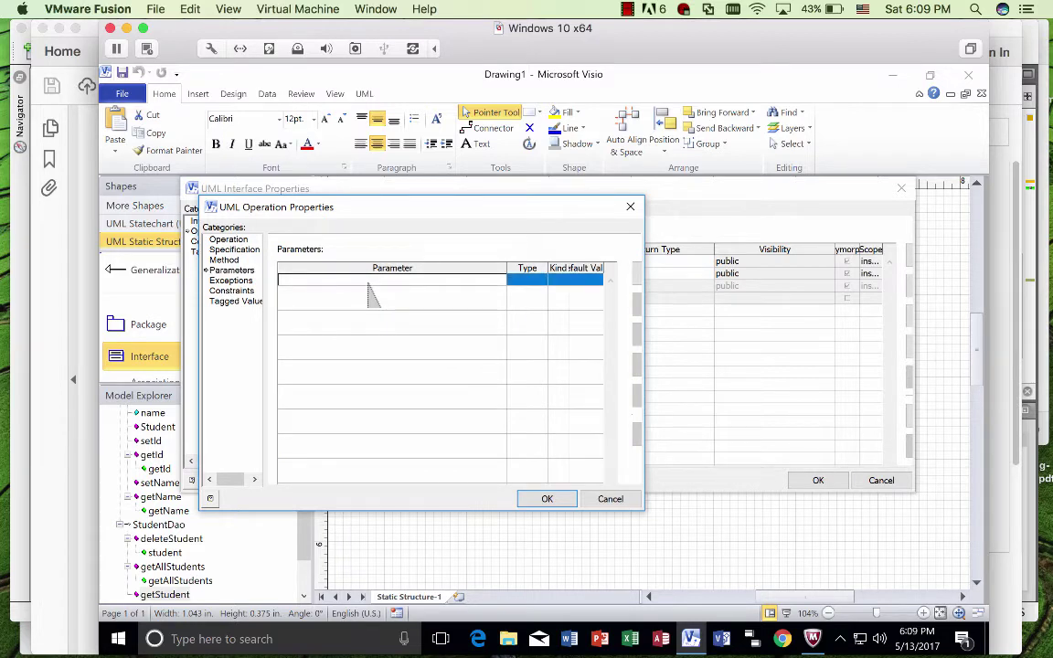
type("id")
left_click(539, 281)
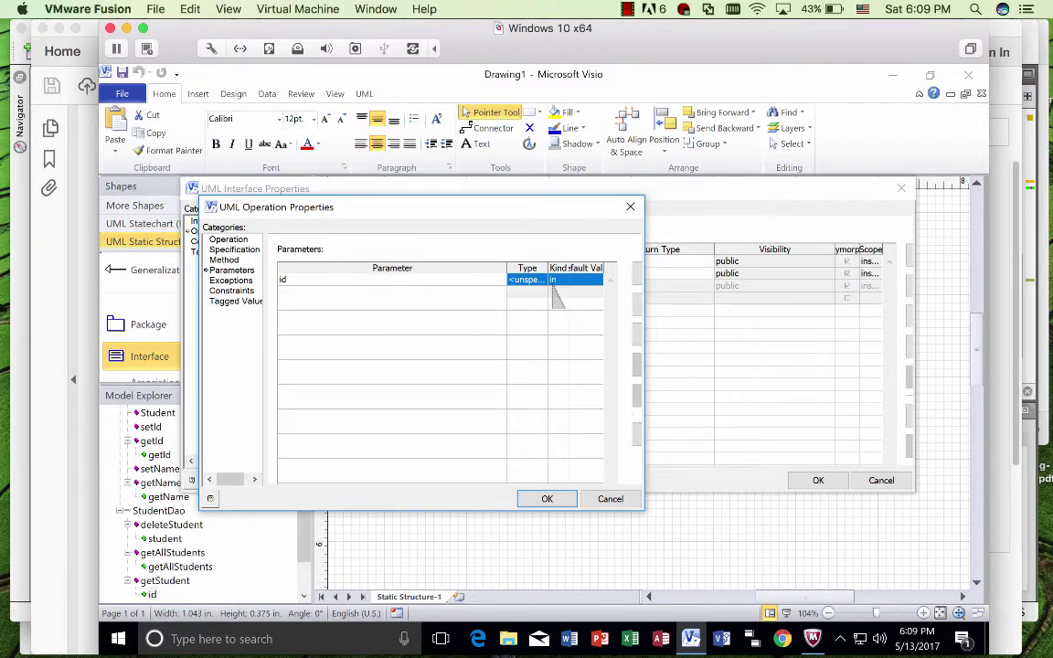
left_click(540, 281)
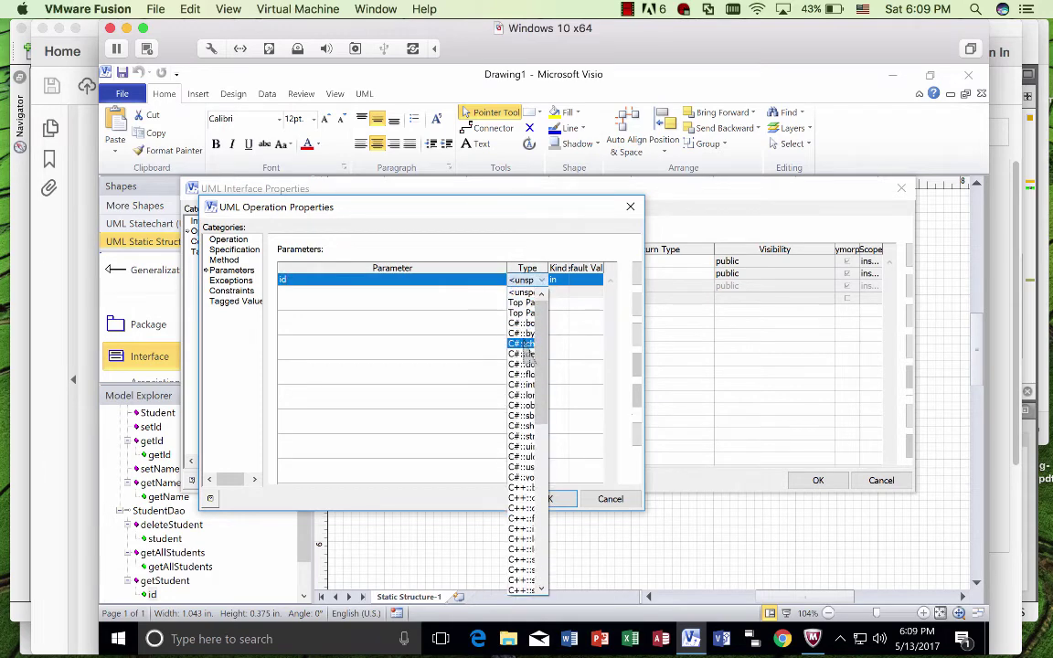
left_click(505, 268)
left_click_drag(505, 268, 462, 268)
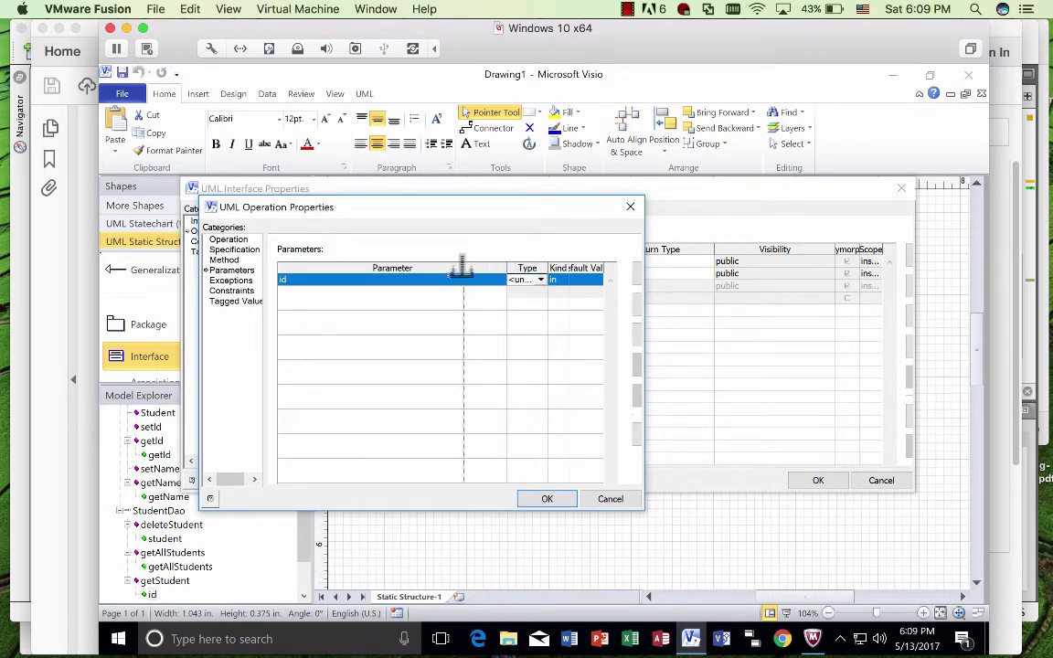
left_click(541, 280)
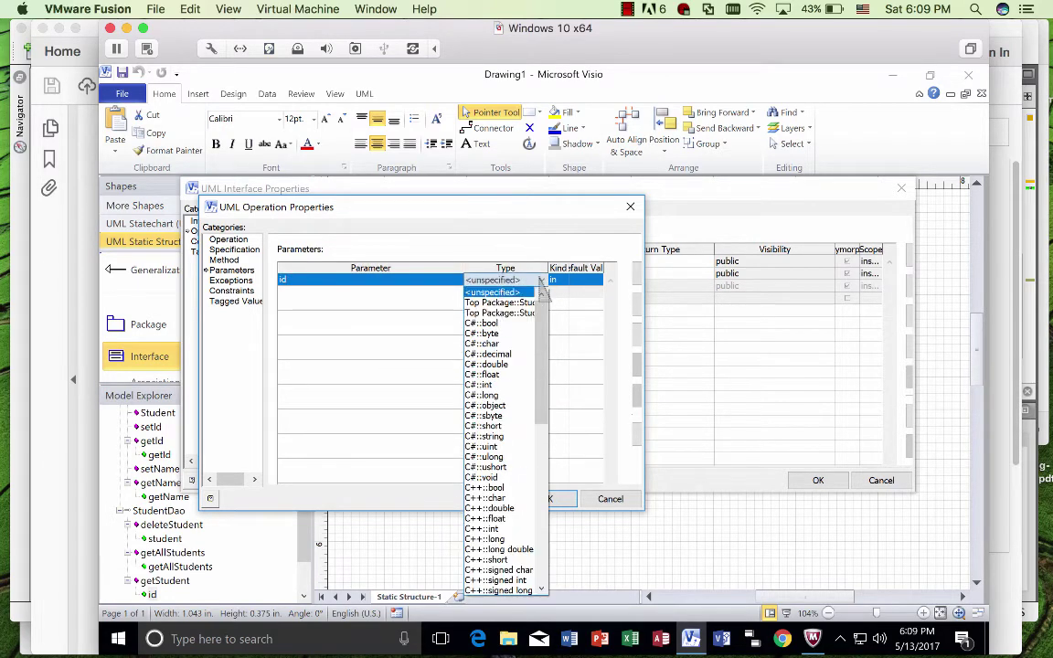
left_click(503, 384)
key("Return")
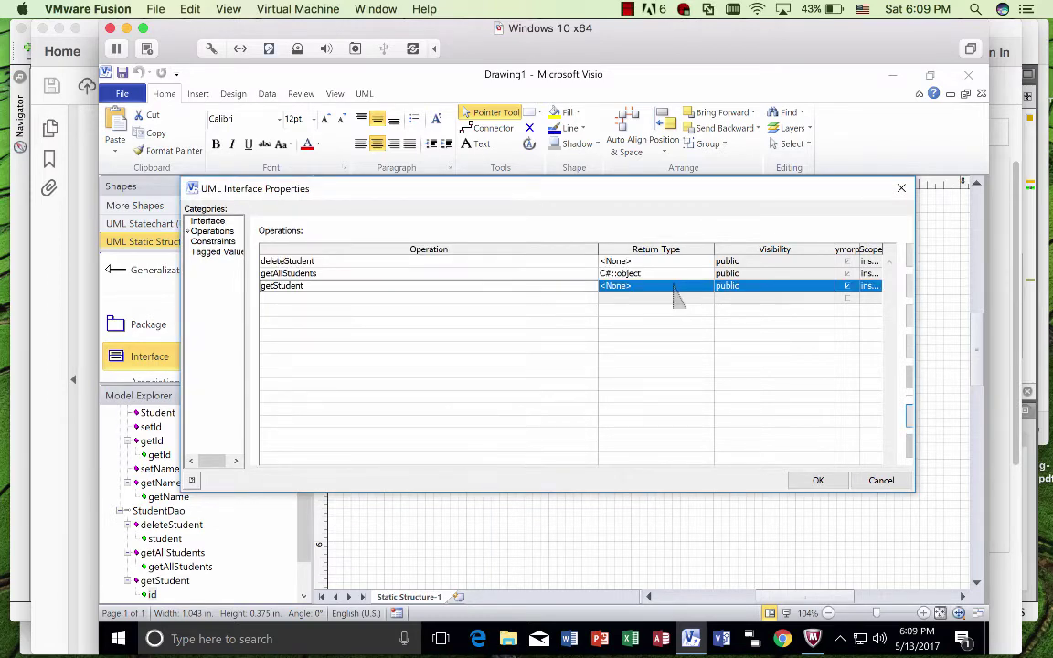
Step: Set the return type of the getStudent operation to Top Package::Student
left_click(673, 285)
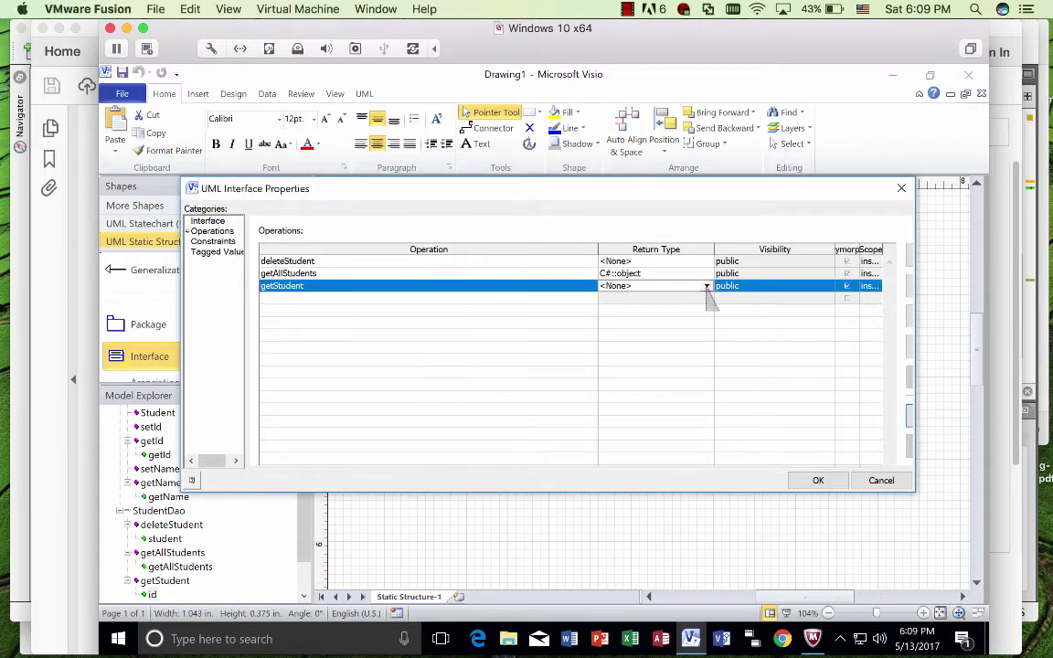
left_click(705, 286)
left_click(672, 318)
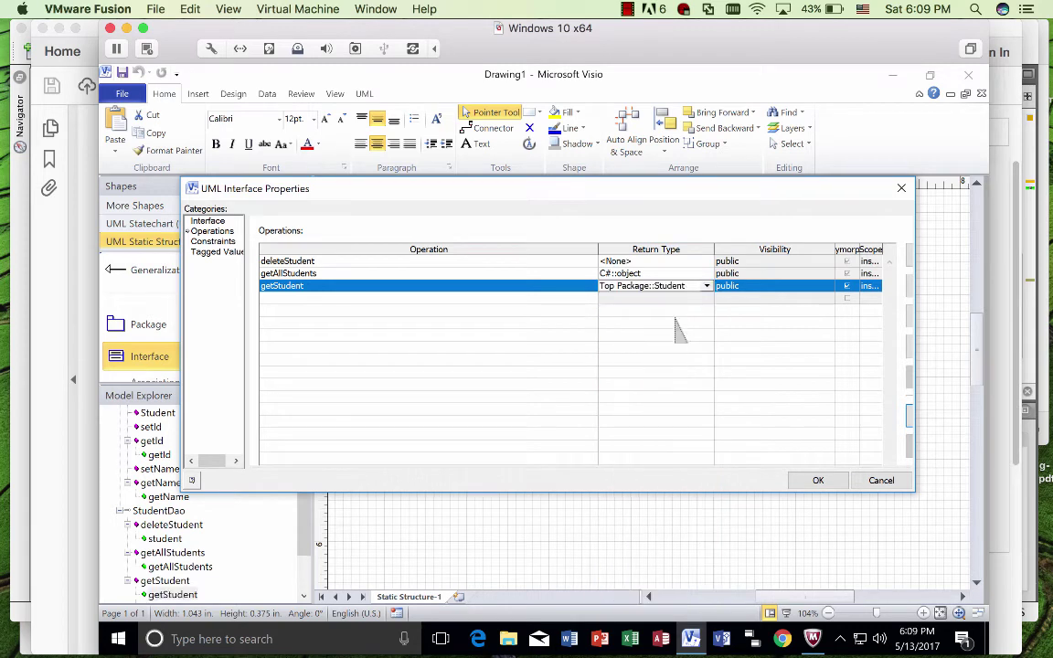
Step: Add the operation updateStudentList to the StudentDao interface, leaving its return type as <None>
left_click(555, 297)
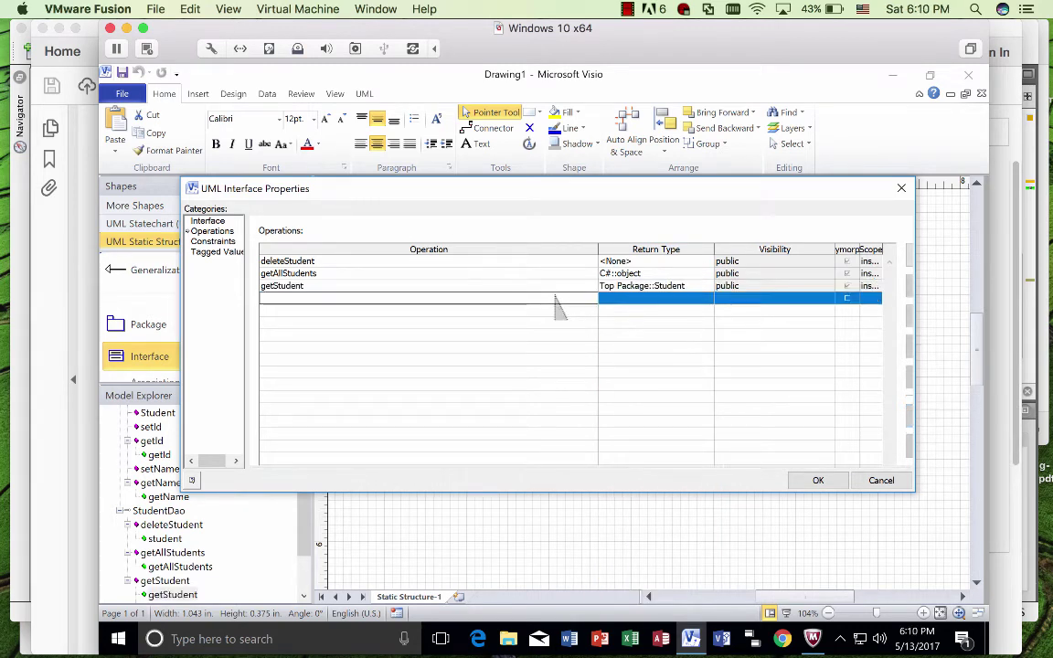
type("get")
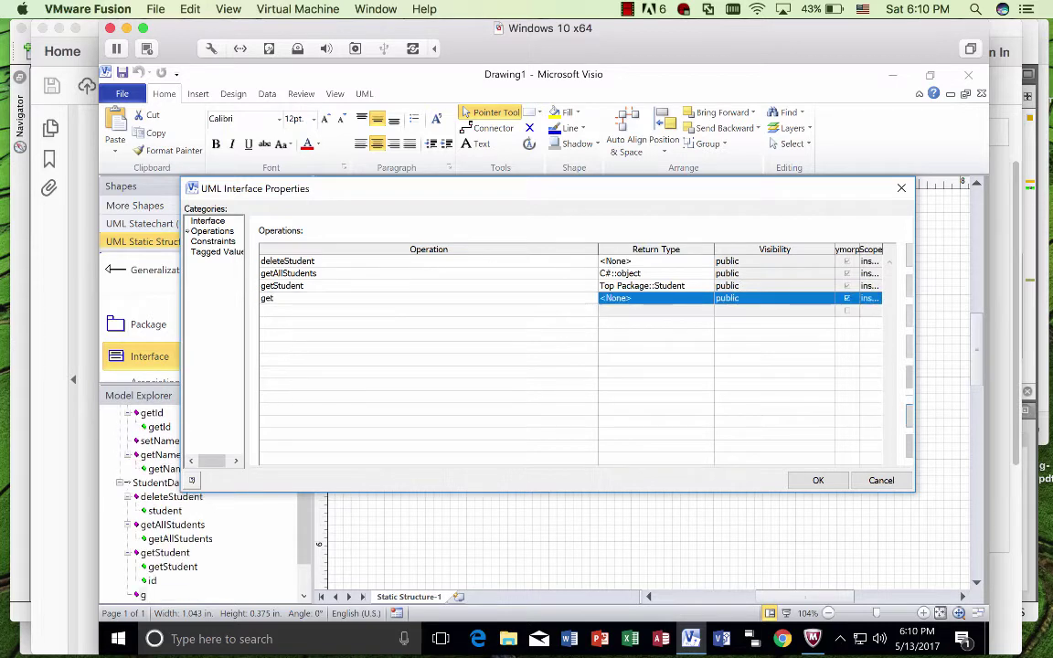
key("BackSpace")
key("BackSpace")
type("updateStudentList")
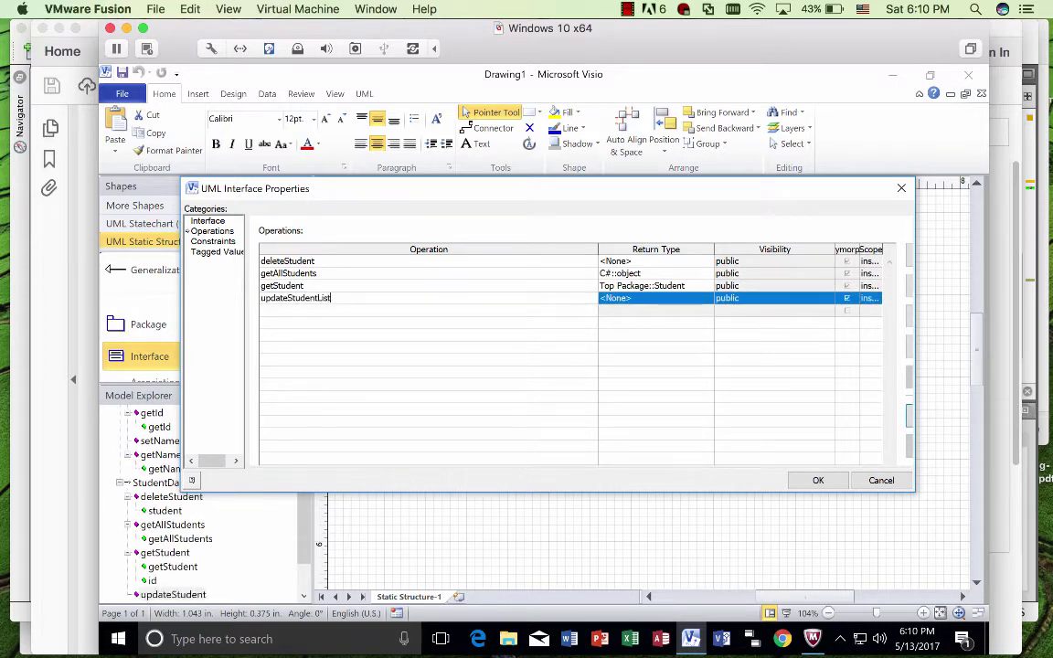
left_click(696, 303)
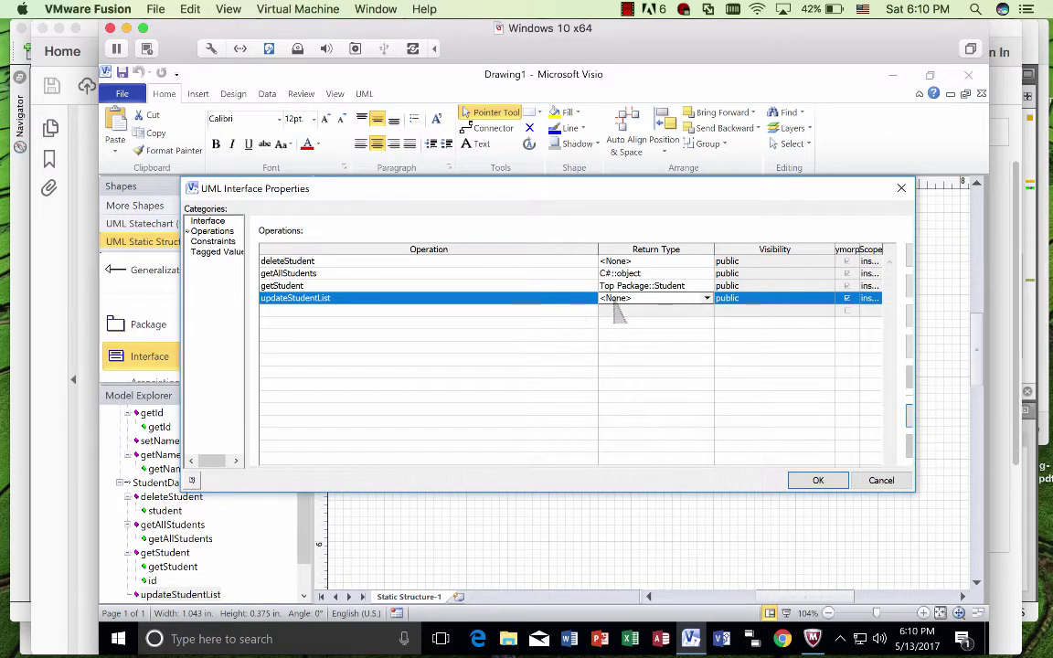
Step: Add a parameter named student to the updateStudentList operation of the StudentDao interface
left_click(909, 416)
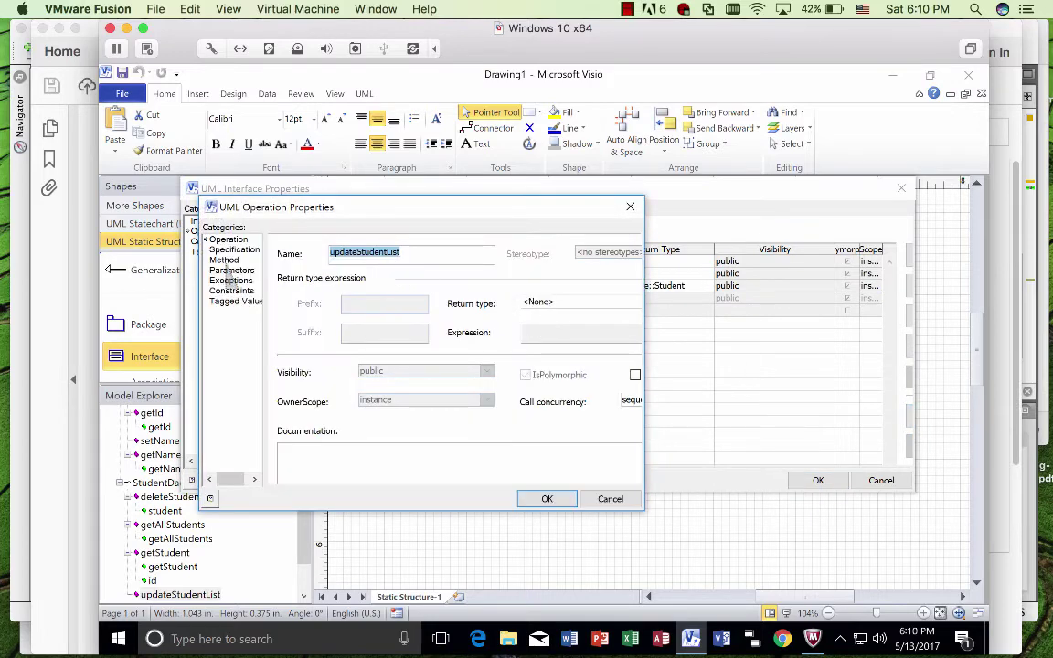
left_click(247, 272)
left_click(332, 281)
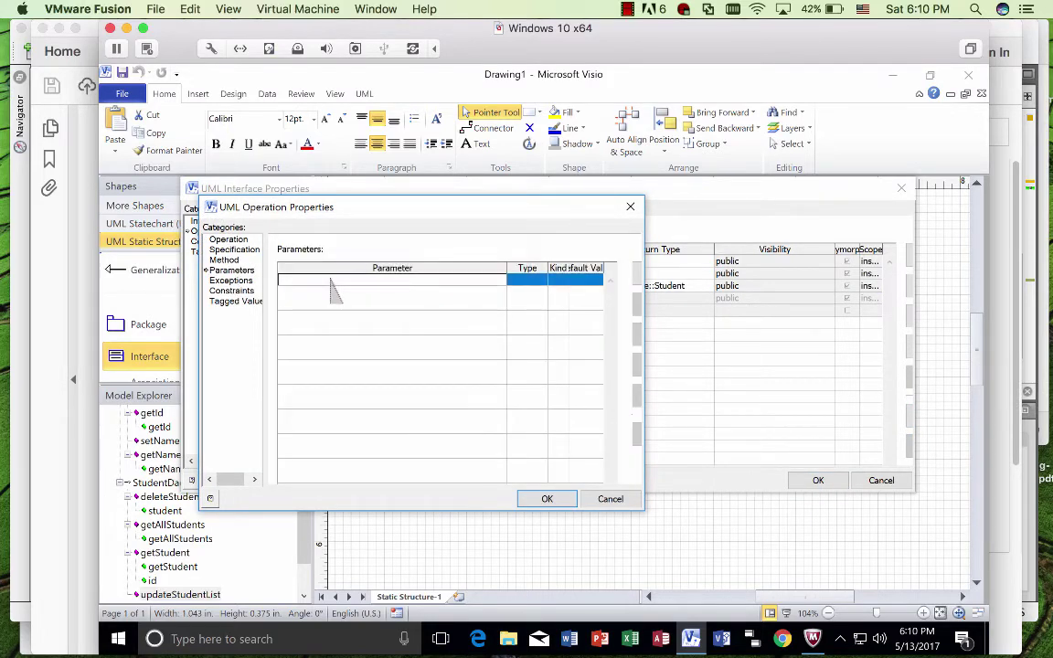
type("student")
key("Tab")
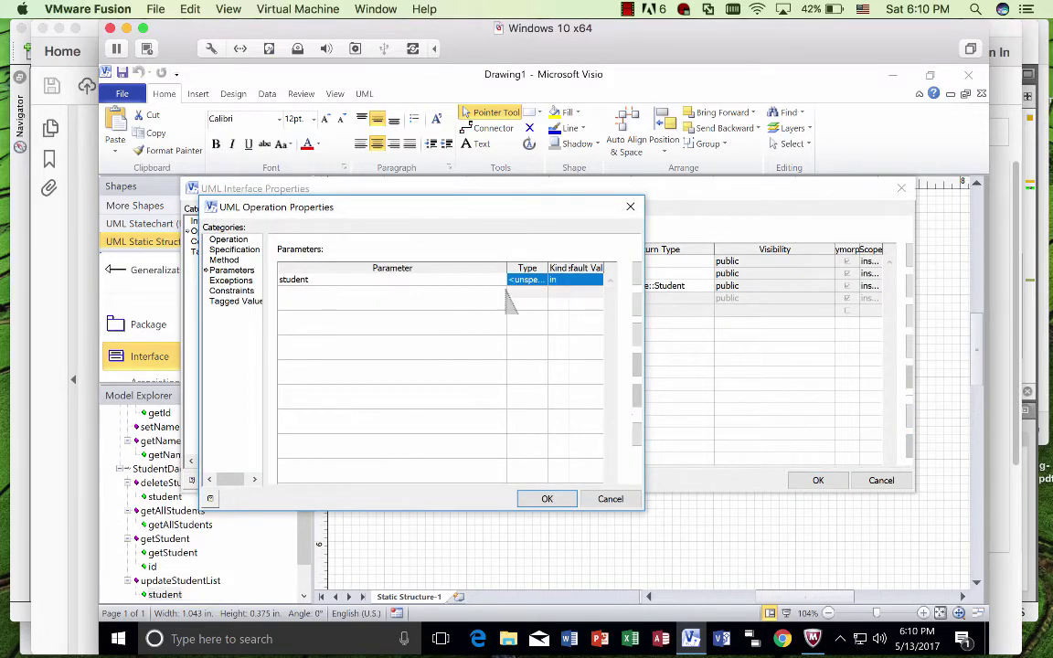
Step: Set the student parameter's type to Top Package::Student, widening the type column, and accept the operation and StudentDao interface properties
left_click(541, 281)
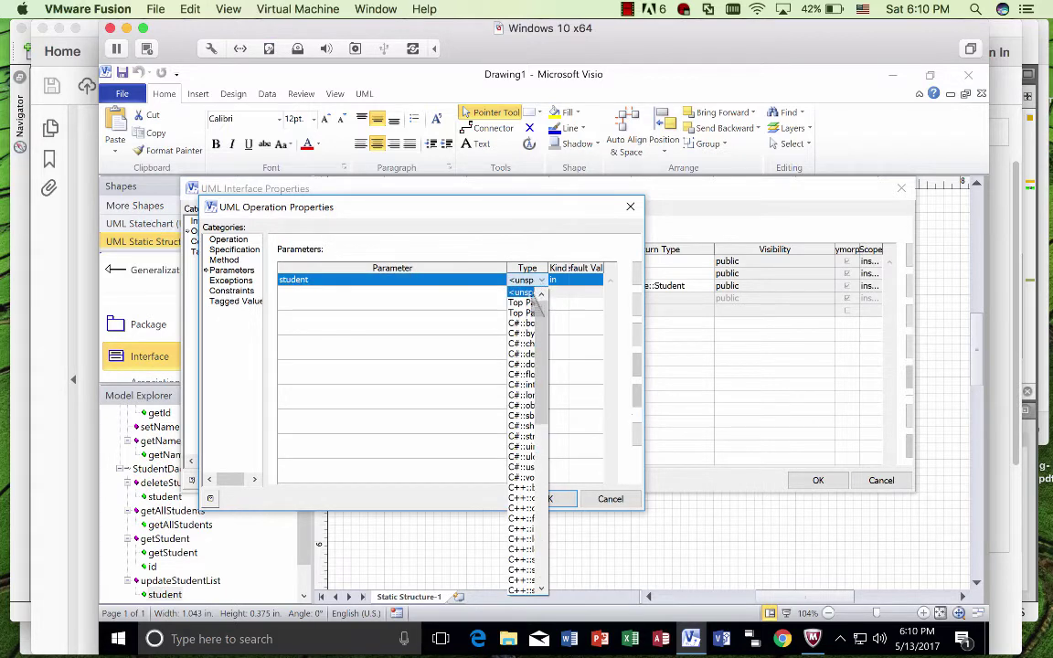
left_click(505, 271)
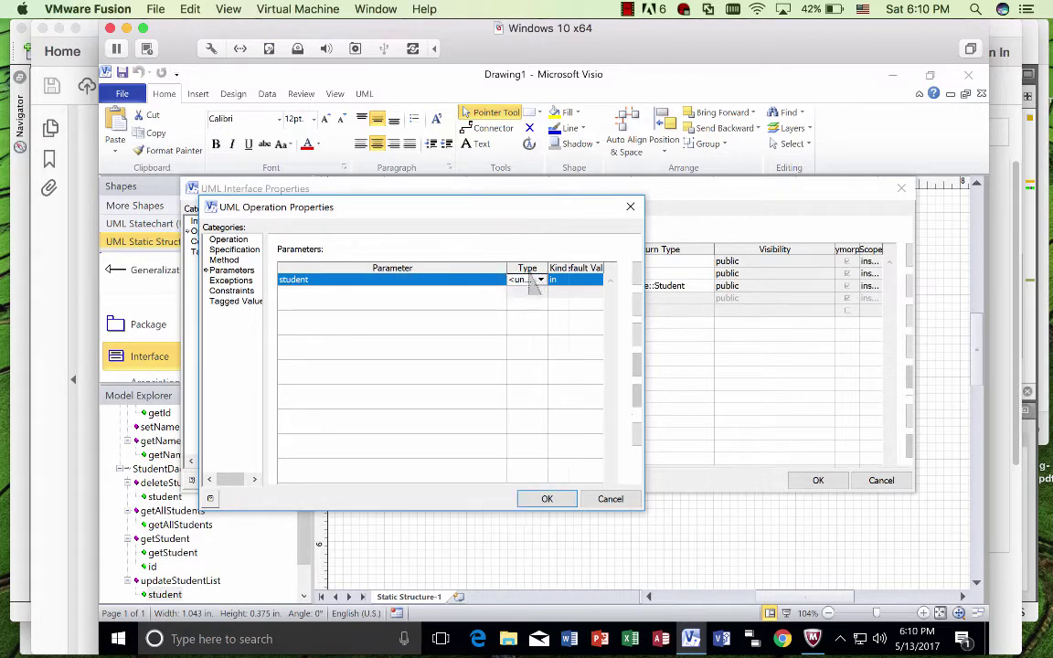
left_click_drag(507, 270, 426, 267)
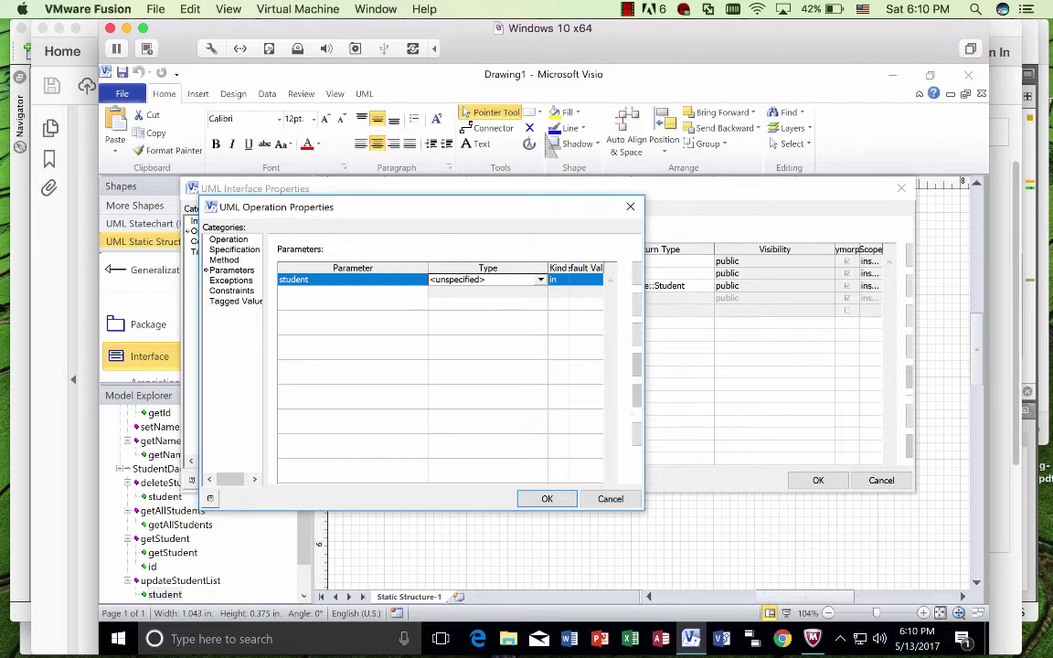
left_click(541, 279)
scroll(545, 290, "up", 5)
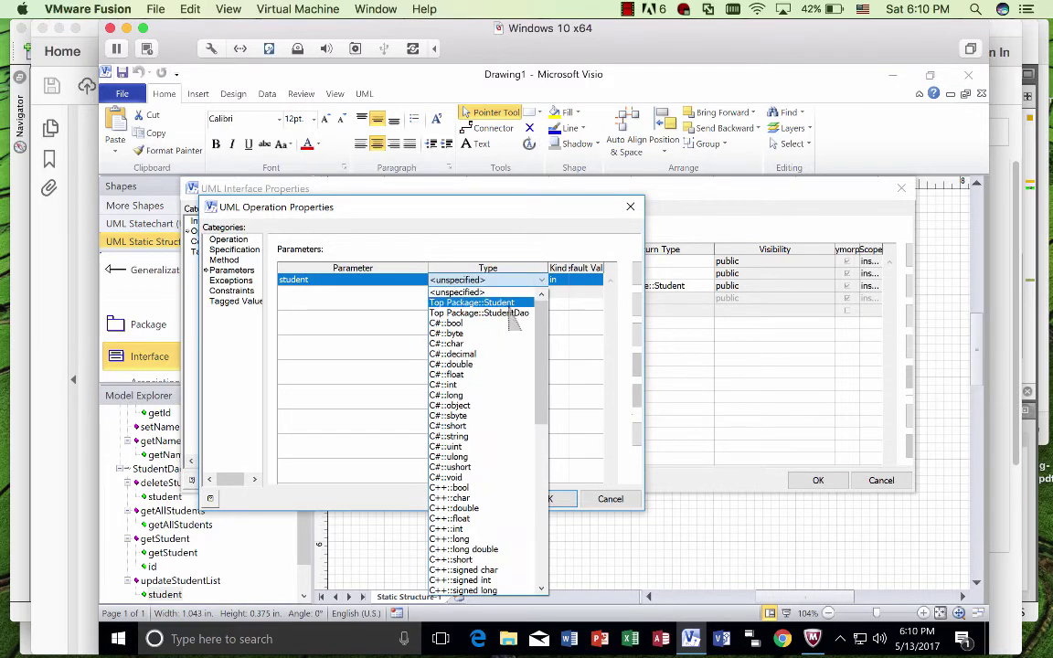
left_click(466, 298)
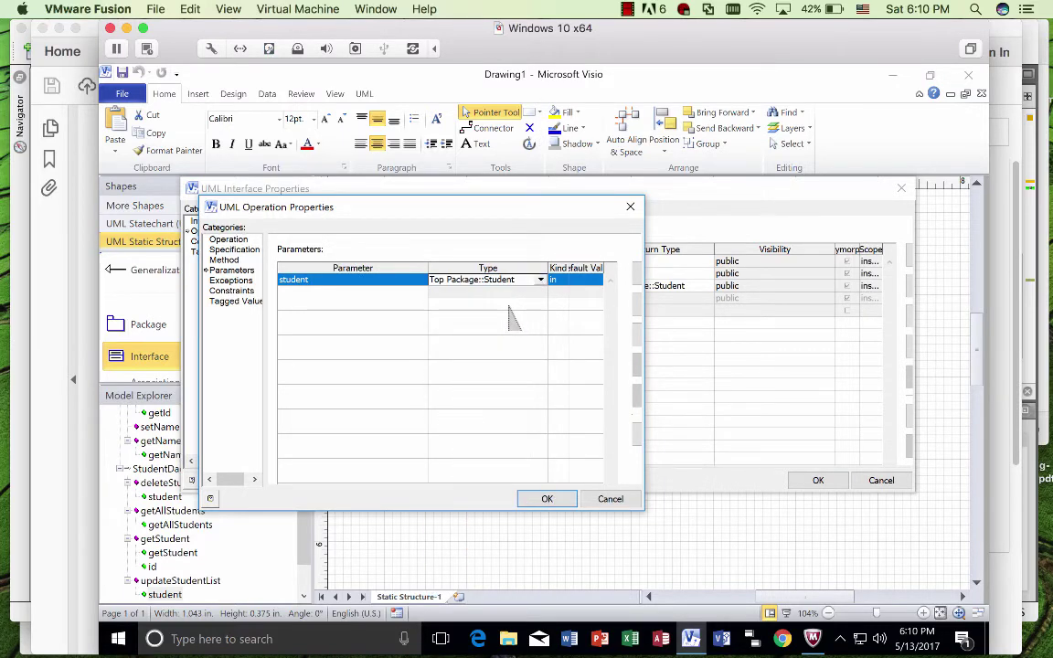
left_click(545, 500)
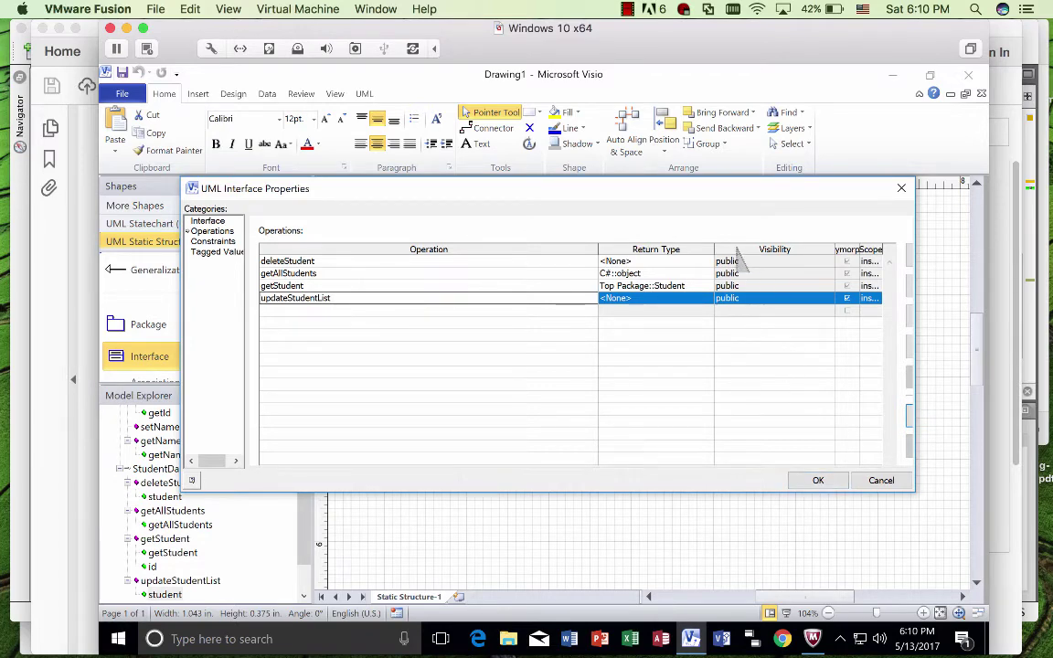
left_click(816, 480)
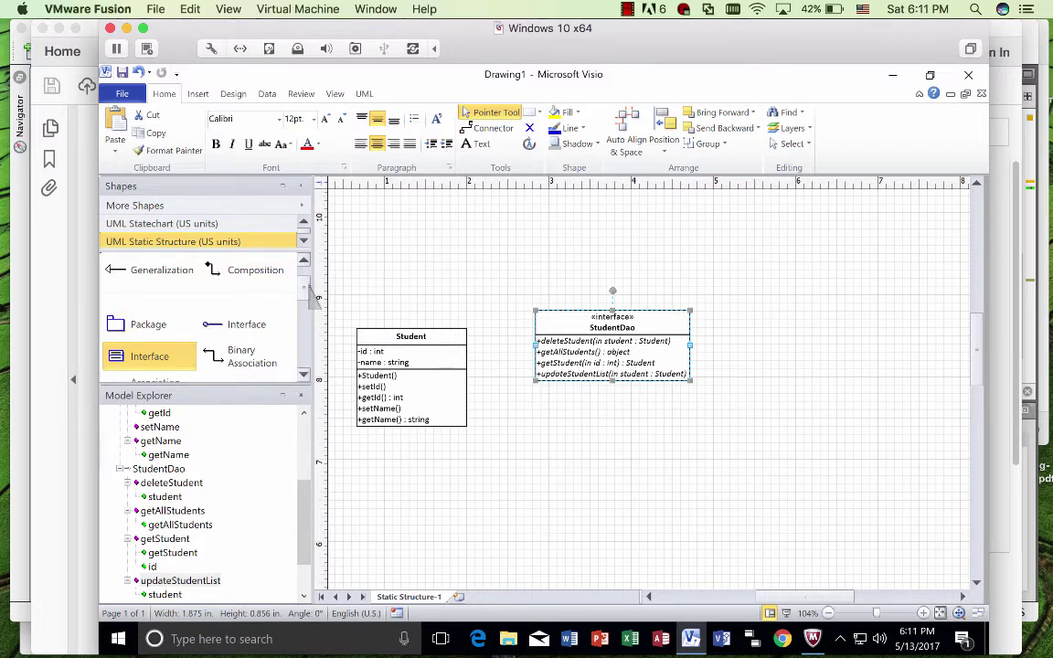
Step: Place a new class shape to the right of the StudentDao interface and name it StudentDaoImpl
scroll(278, 265, "up", 3)
left_click_drag(139, 283, 767, 337)
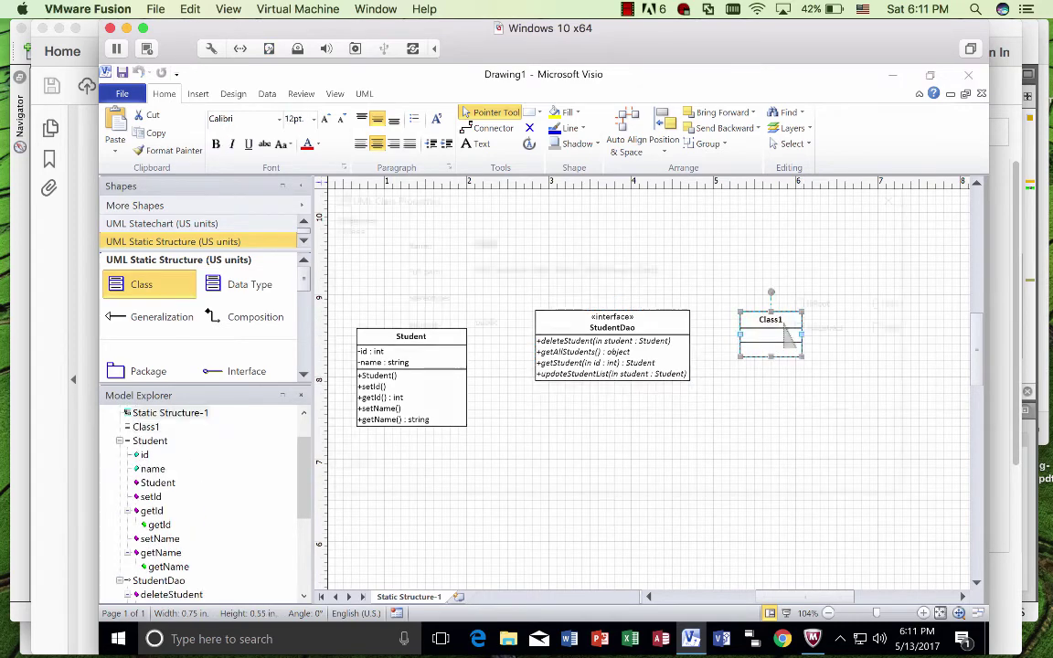
double_click(781, 319)
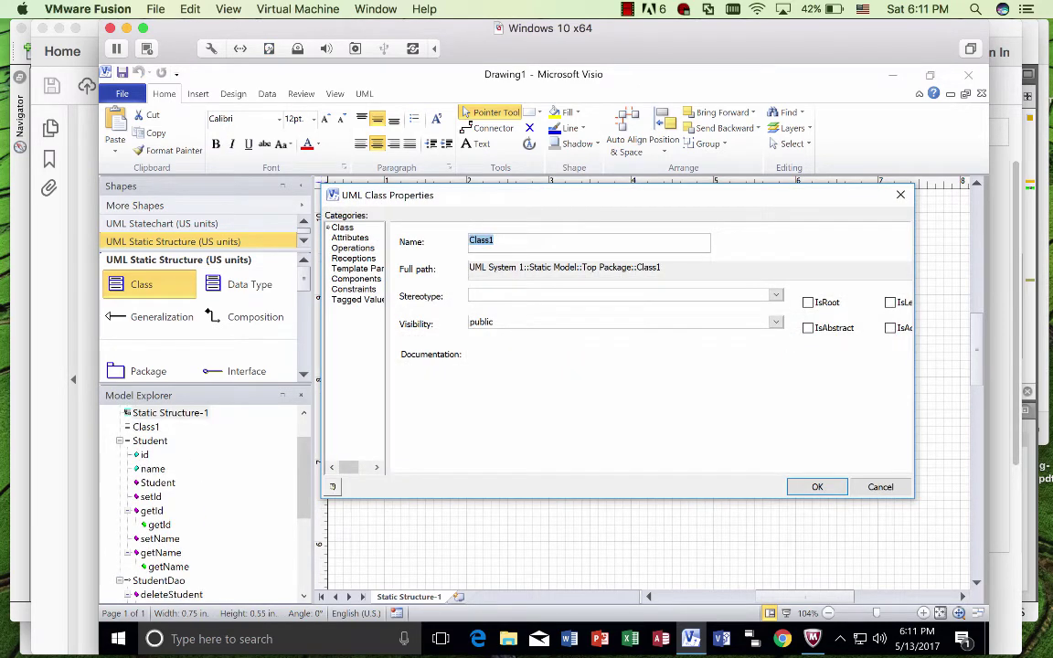
type("StudentDaoImpl")
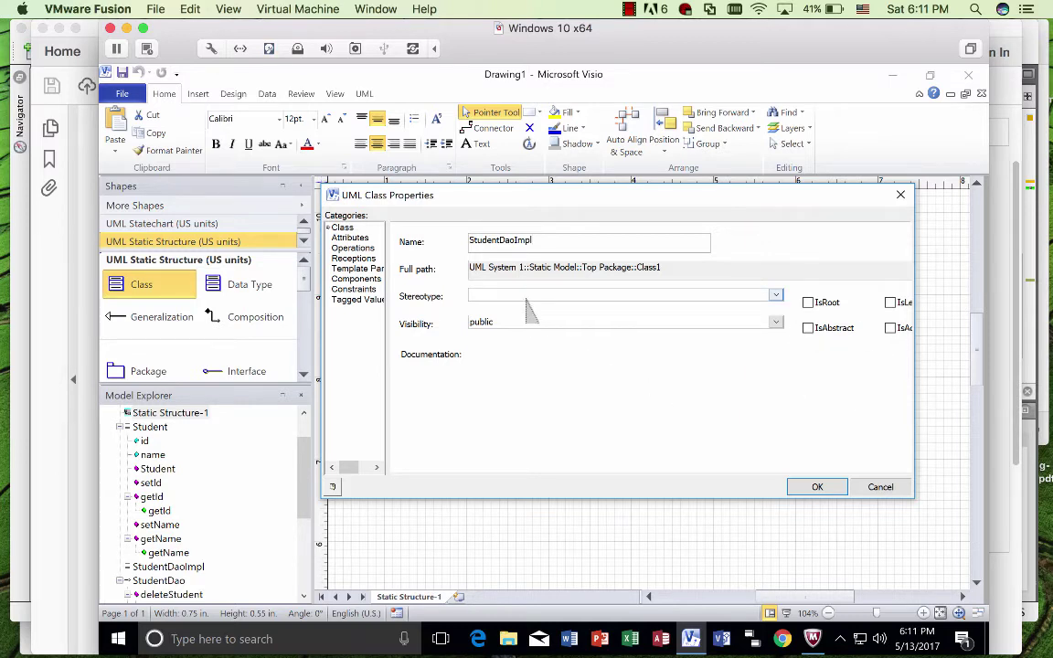
Step: Add an attribute named students of type C#::object to the StudentDaoImpl class, widening the attribute table's type column
left_click(348, 238)
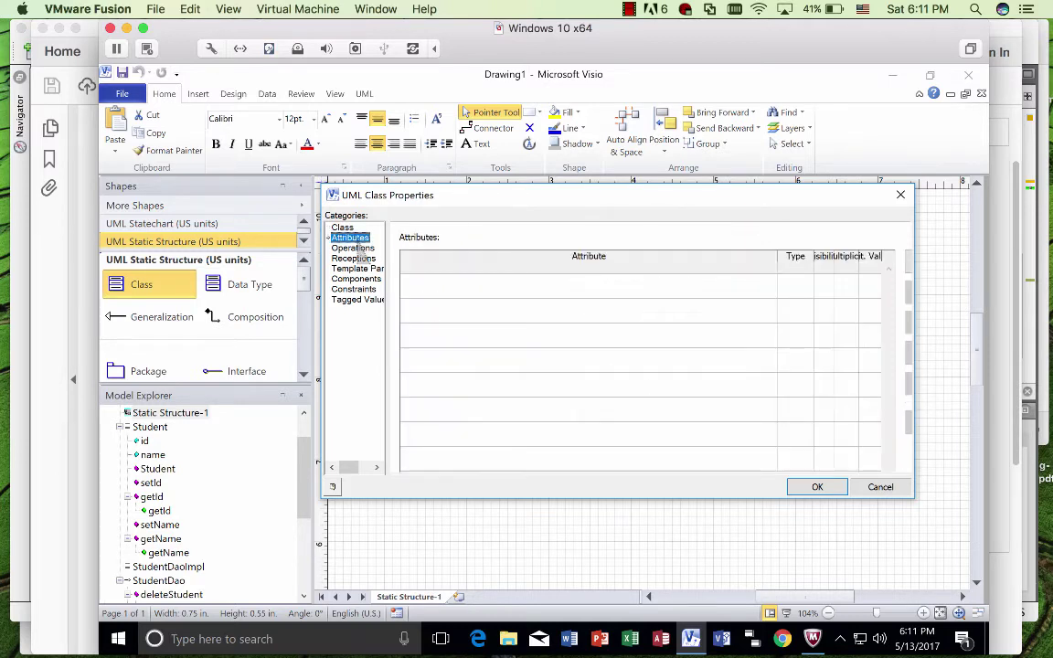
left_click(544, 268)
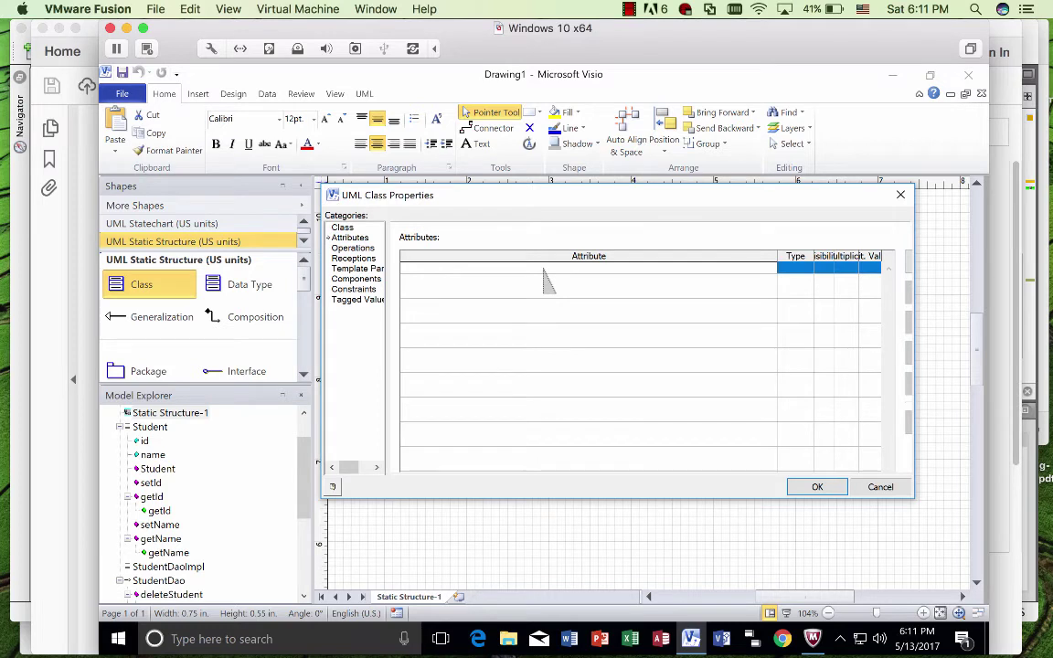
type("students")
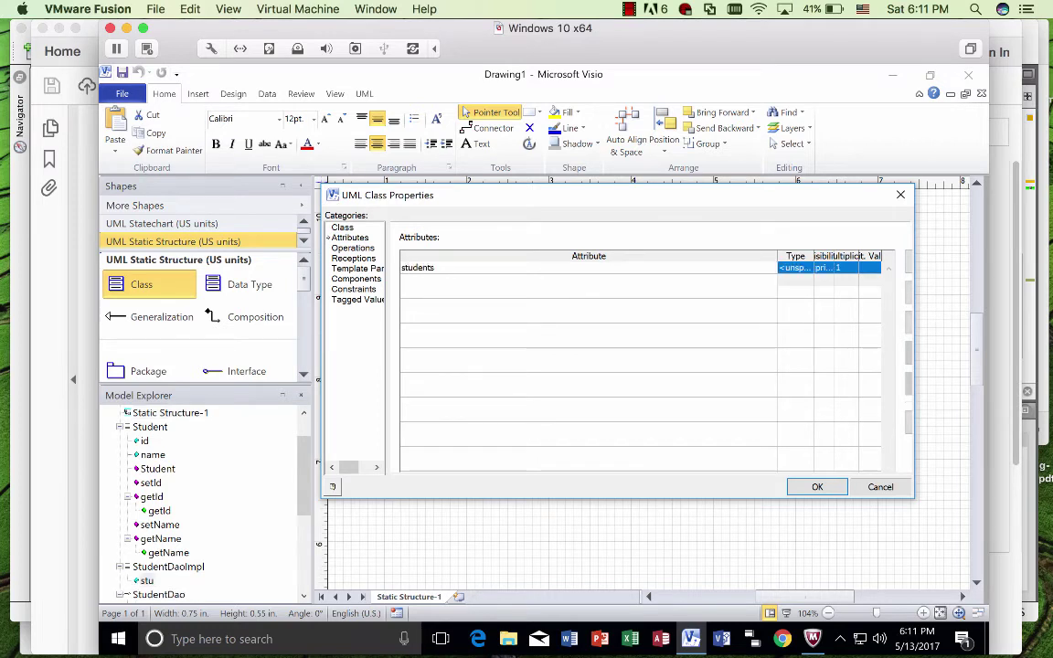
left_click_drag(778, 258, 585, 257)
left_click(731, 267)
left_click(807, 268)
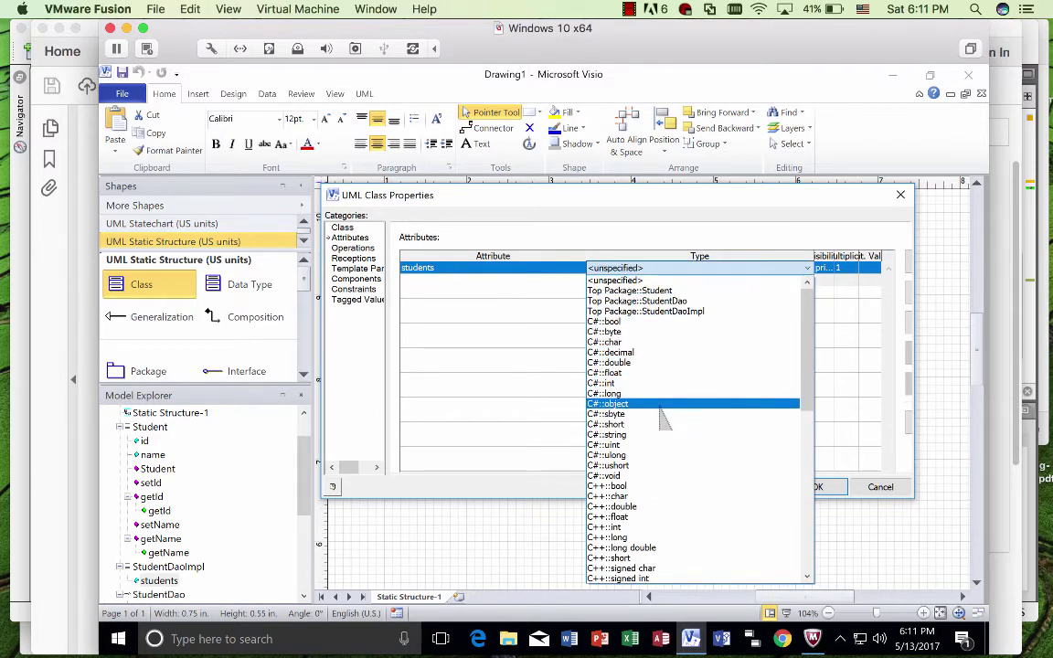
left_click(660, 405)
Step: Rename the students attribute of the StudentDaoImpl class as students[]
left_click(496, 280)
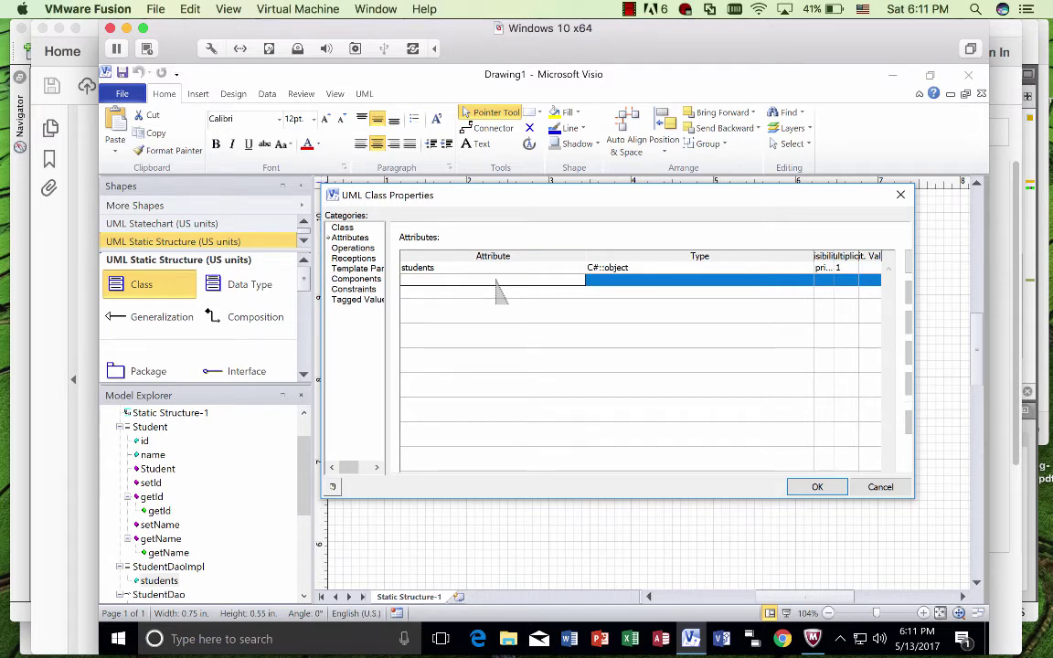
left_click(478, 267)
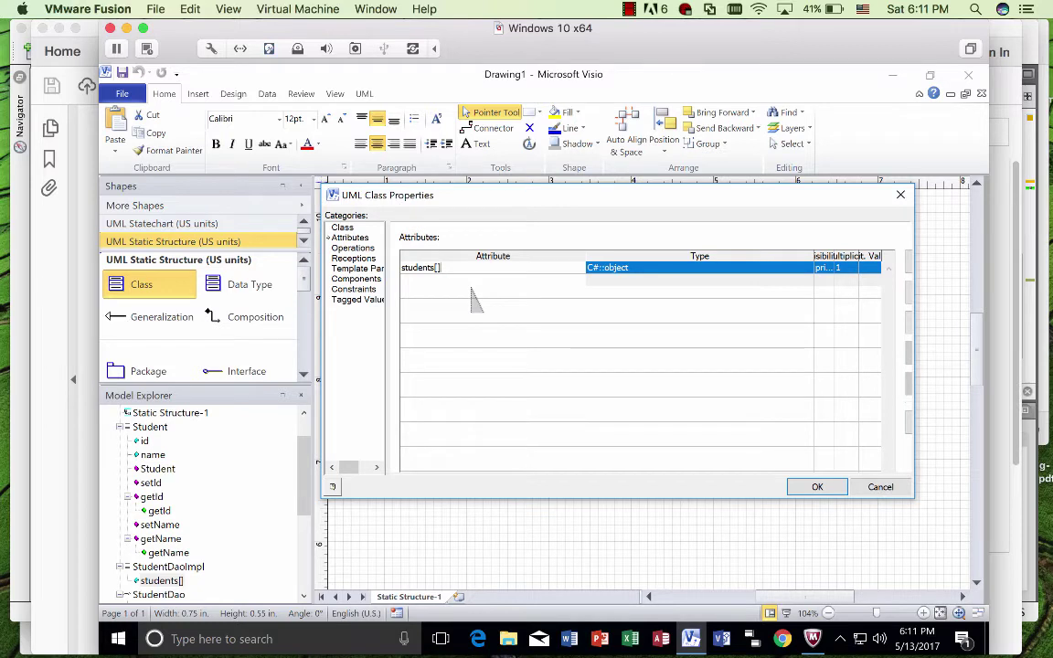
left_click(474, 283)
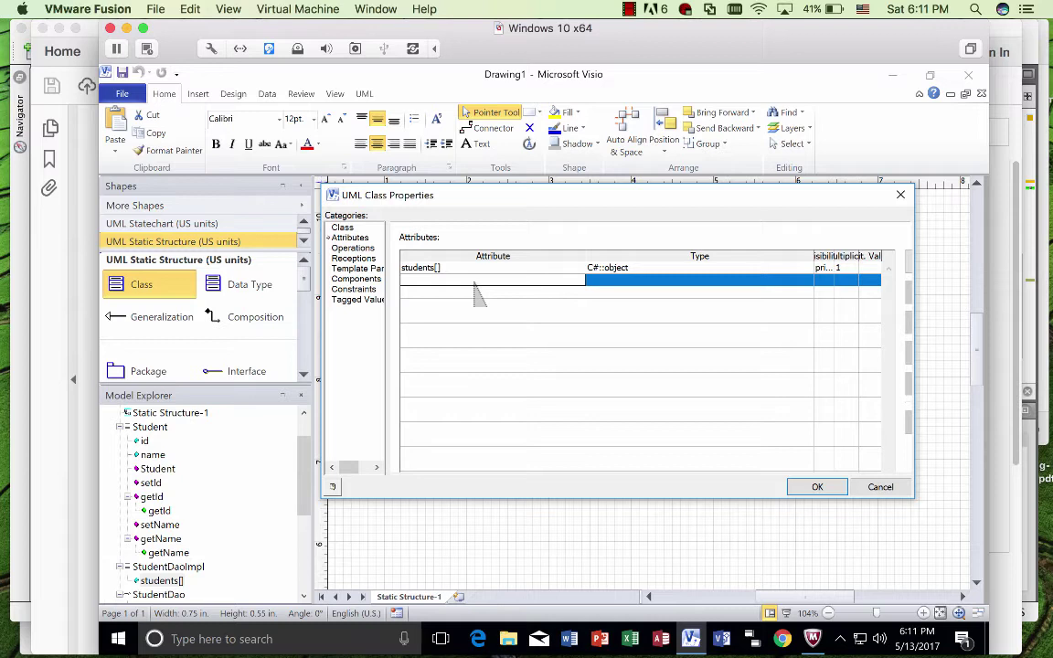
Step: Add the operation deleteStudent to the StudentDaoImpl class and widen the operation table's return type column
left_click(342, 247)
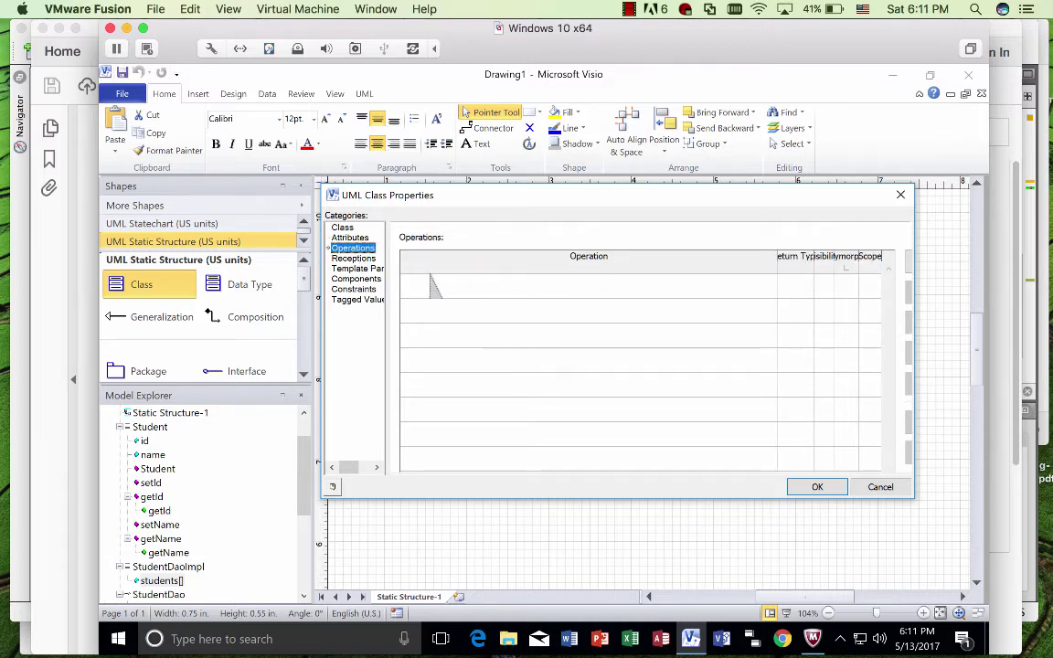
left_click(429, 266)
type("deleteStudent")
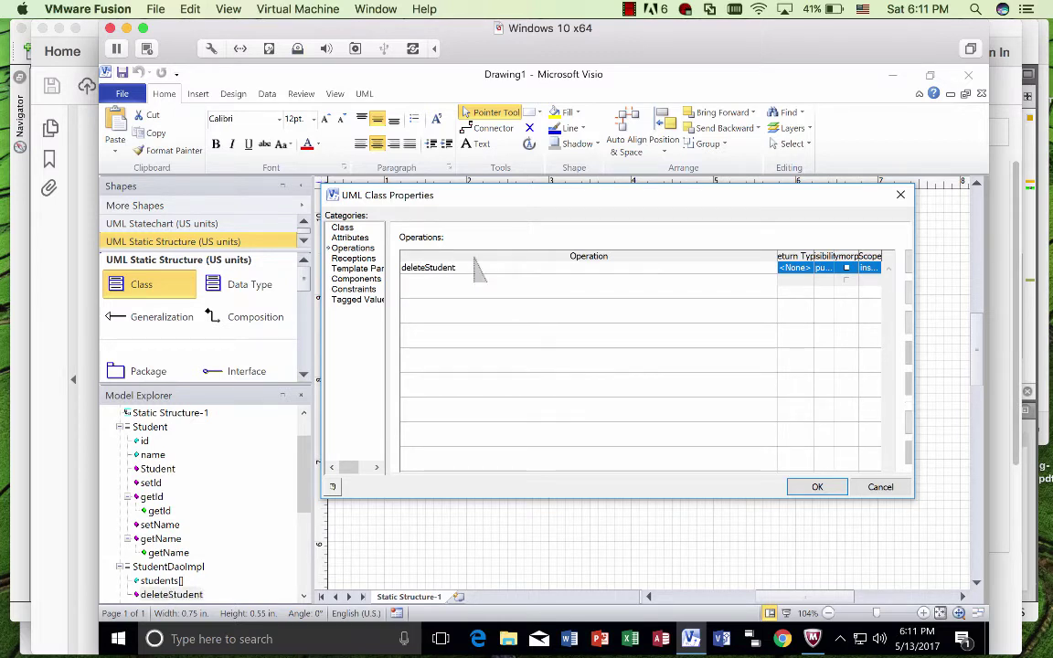
left_click_drag(777, 259, 653, 259)
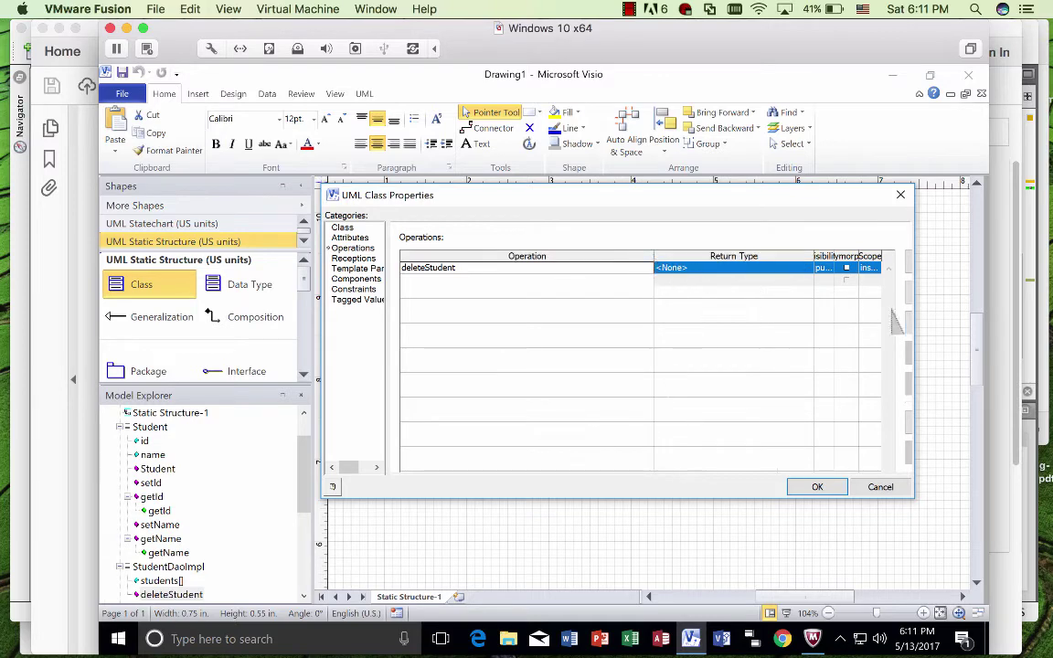
Step: Add a parameter named student of type Top Package::Student to the deleteStudent operation, widening the parameter table's type column
left_click(909, 428)
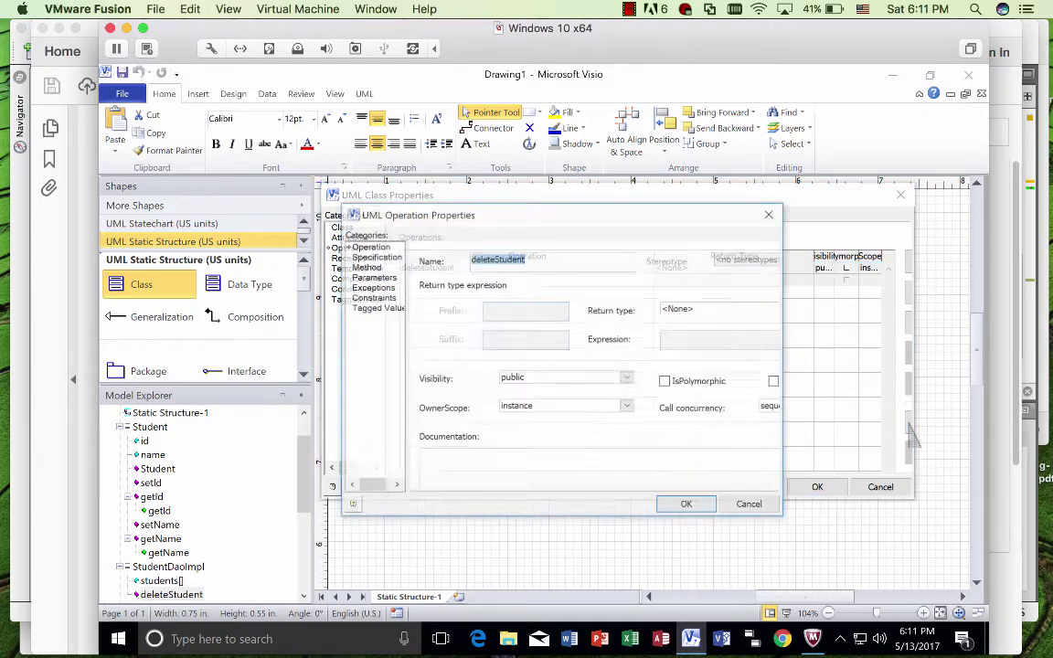
left_click(374, 277)
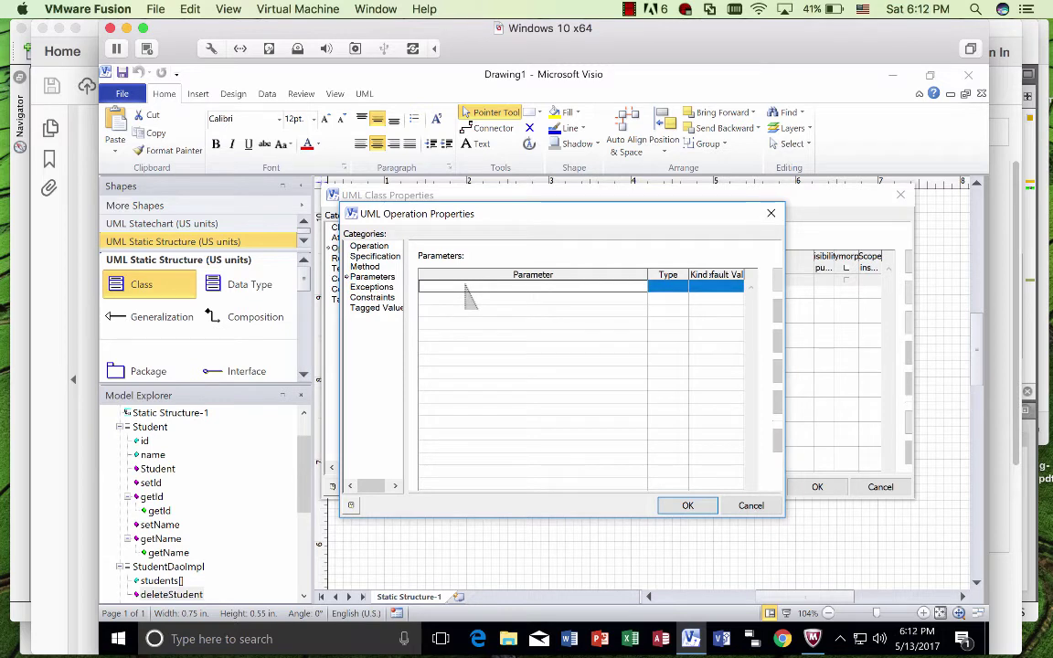
type("student")
key("Return")
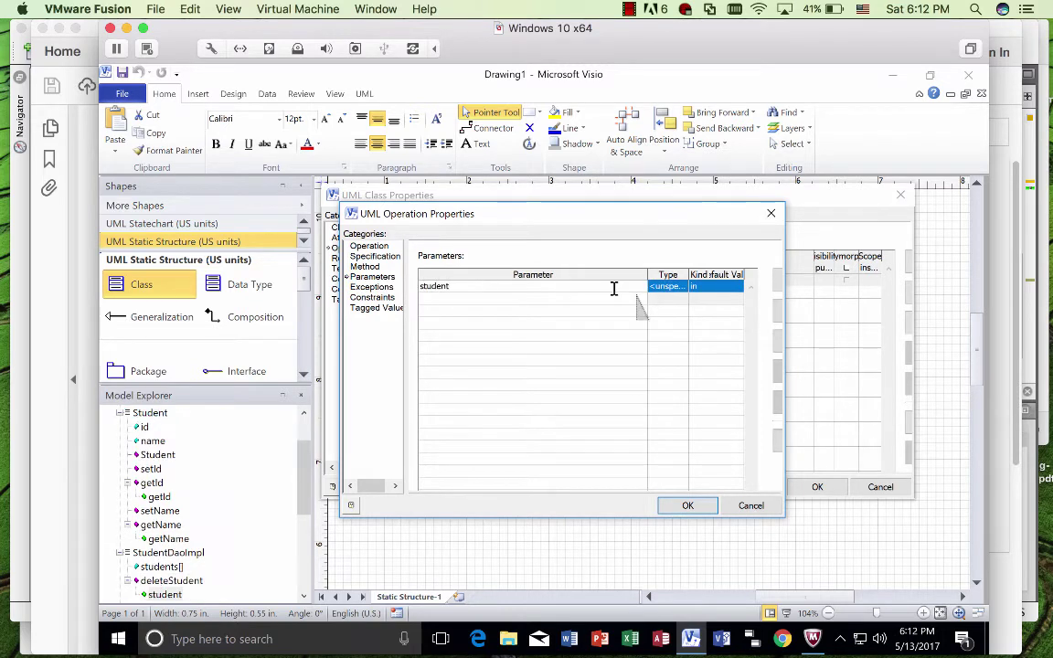
left_click(679, 288)
left_click(680, 286)
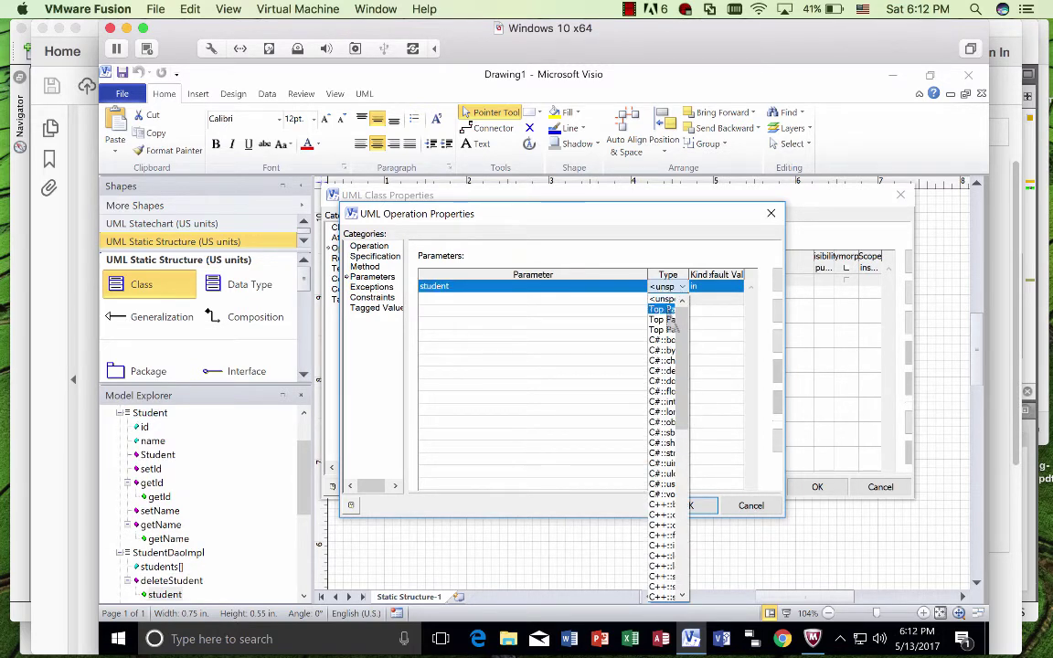
left_click(665, 301)
left_click_drag(647, 274, 574, 275)
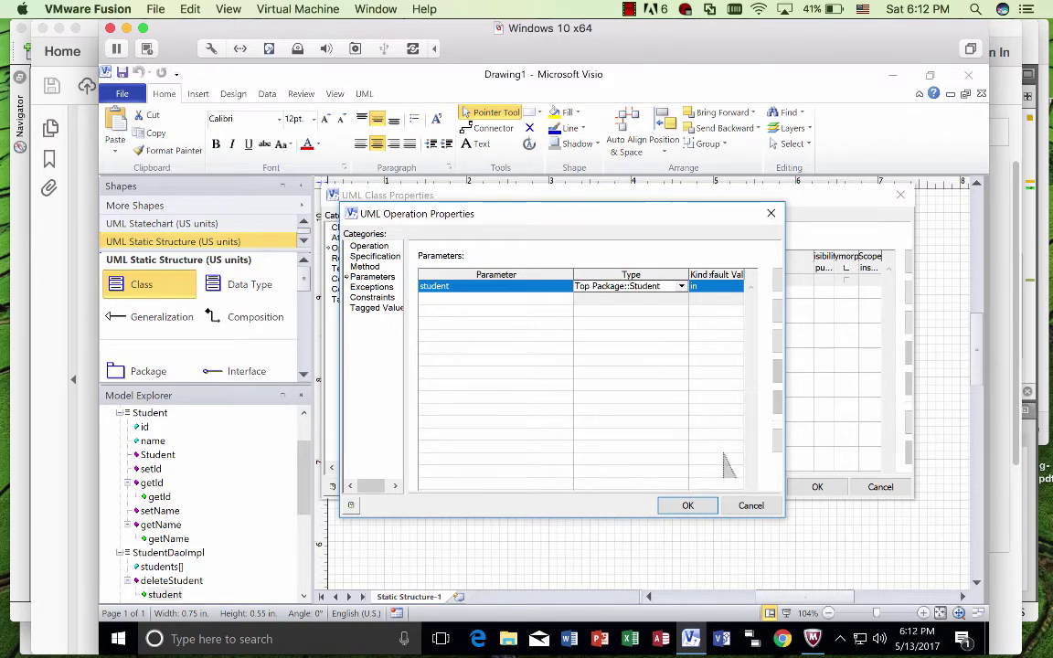
left_click(462, 298)
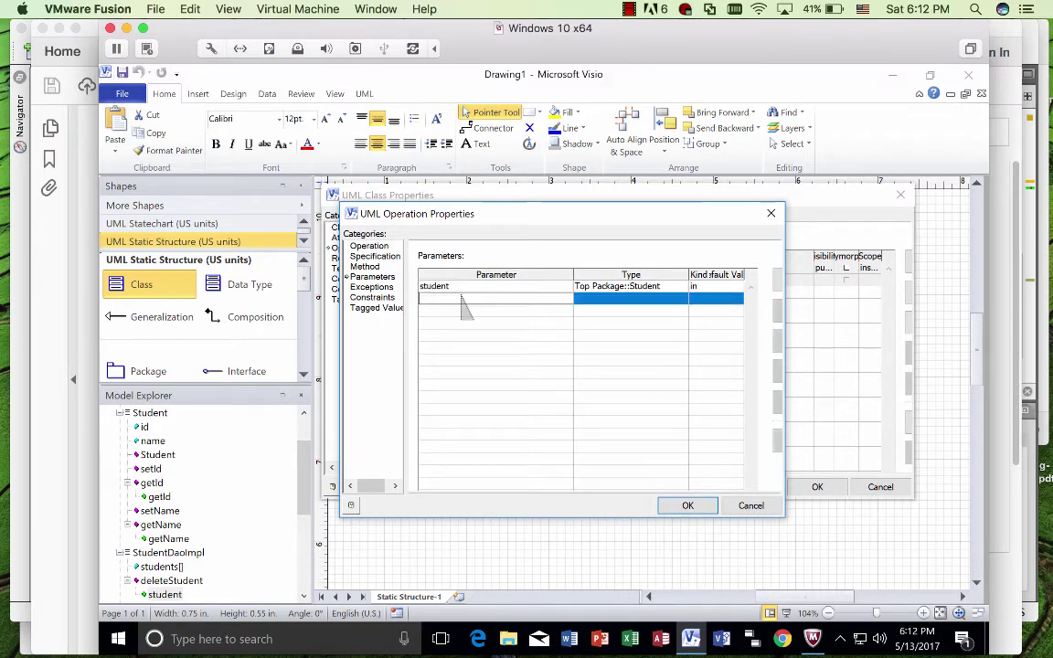
left_click(687, 506)
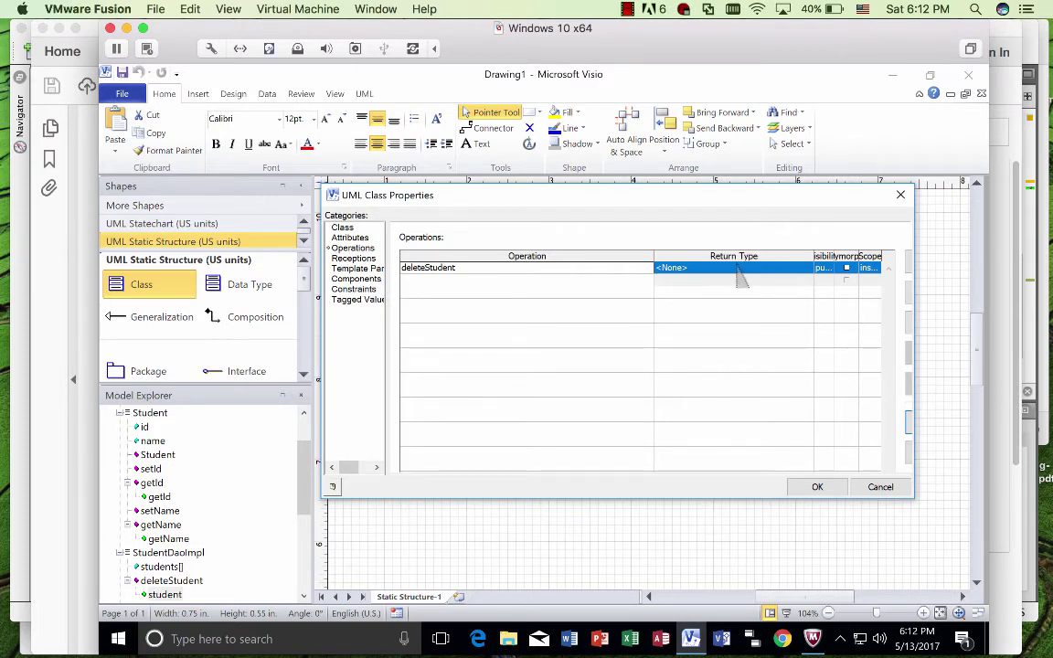
Step: Add the operation getAllStudents with return type C#::object to the StudentDaoImpl class
left_click(576, 279)
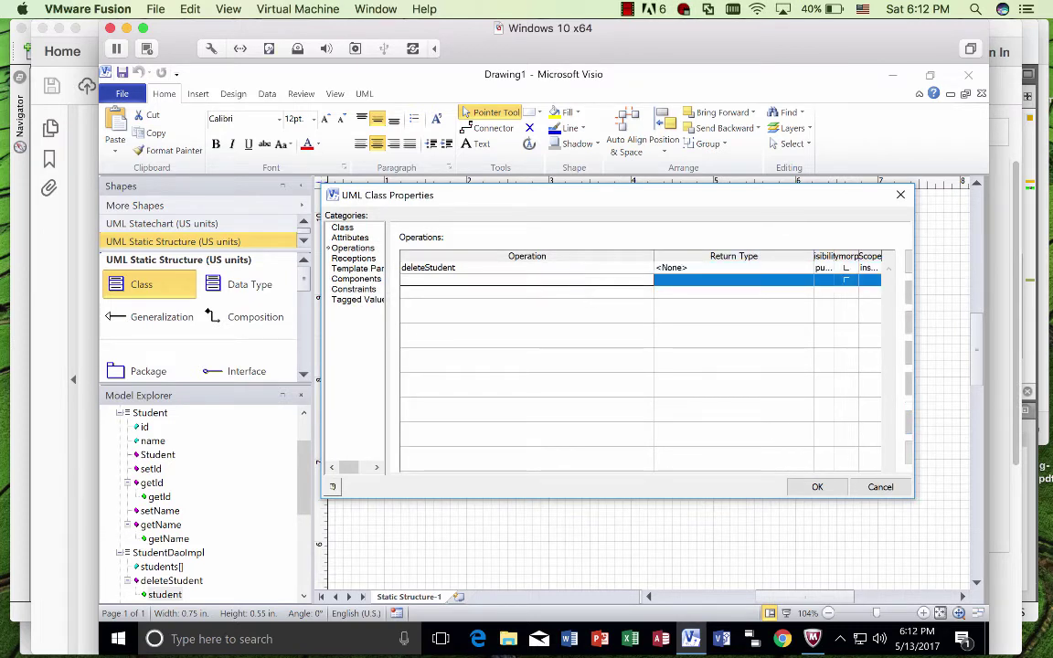
type("getAllSt")
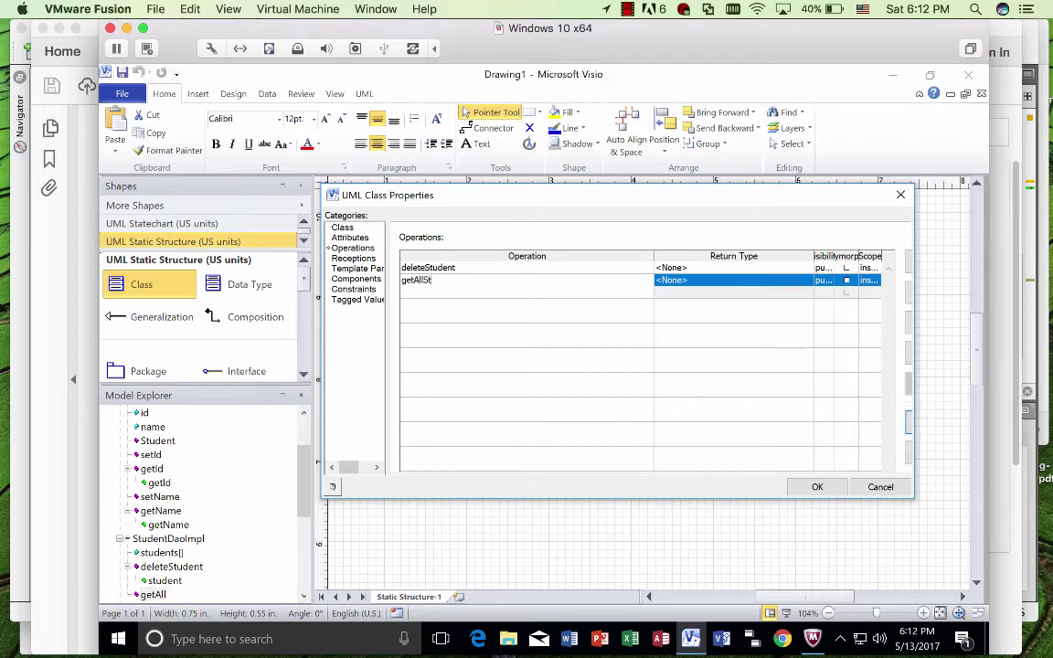
type("udents")
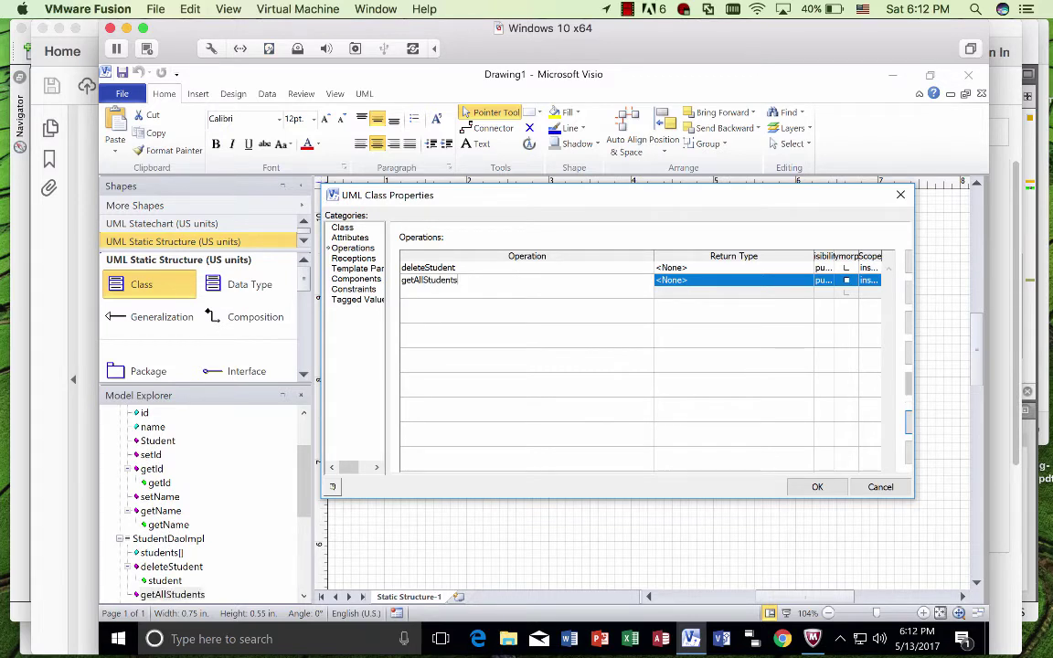
left_click(724, 280)
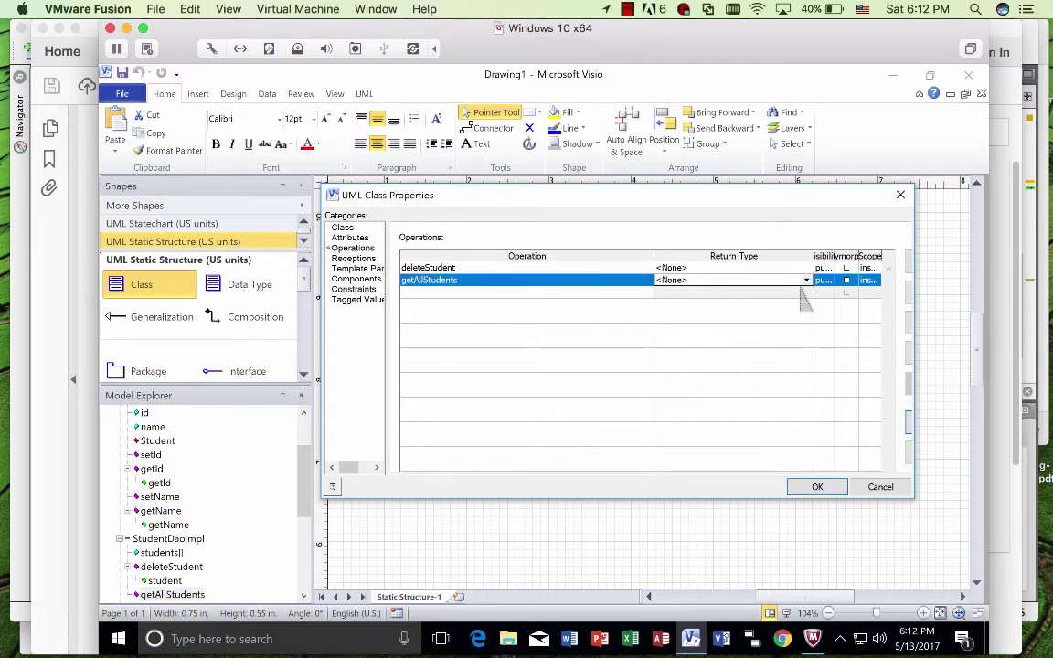
left_click(806, 281)
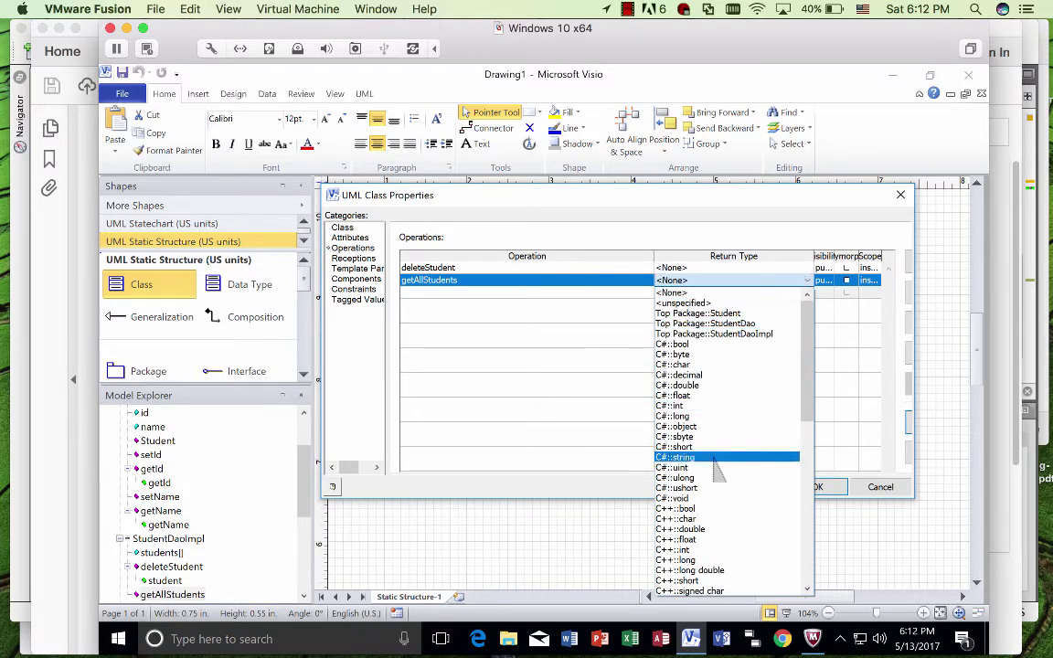
left_click(722, 427)
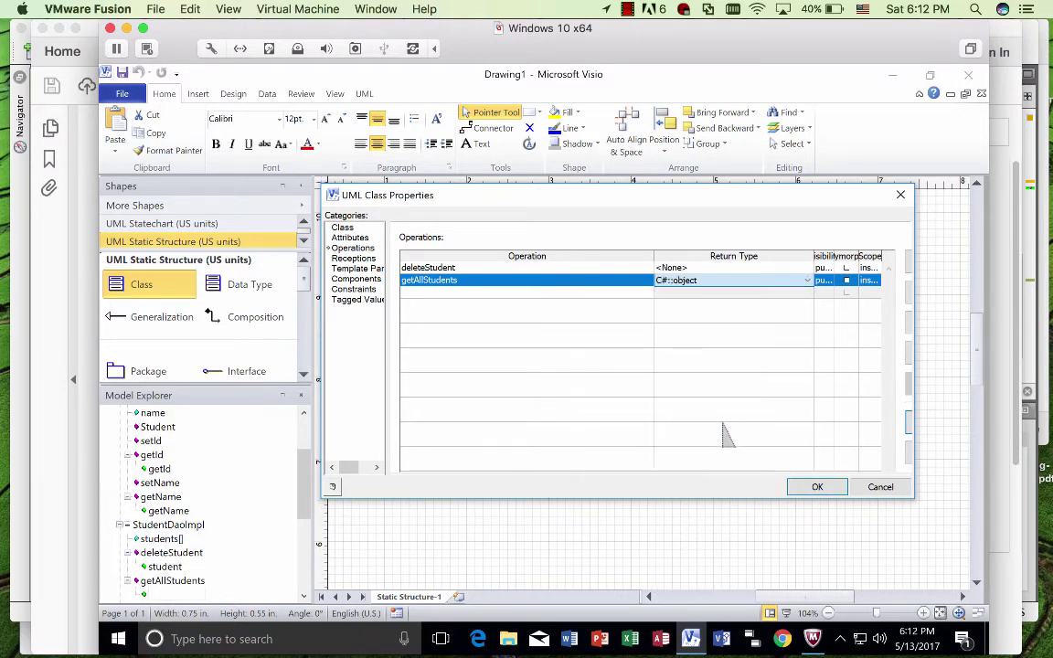
Step: Add the operation getStudent with return type Top Package::Student to the StudentDaoImpl class
left_click(549, 290)
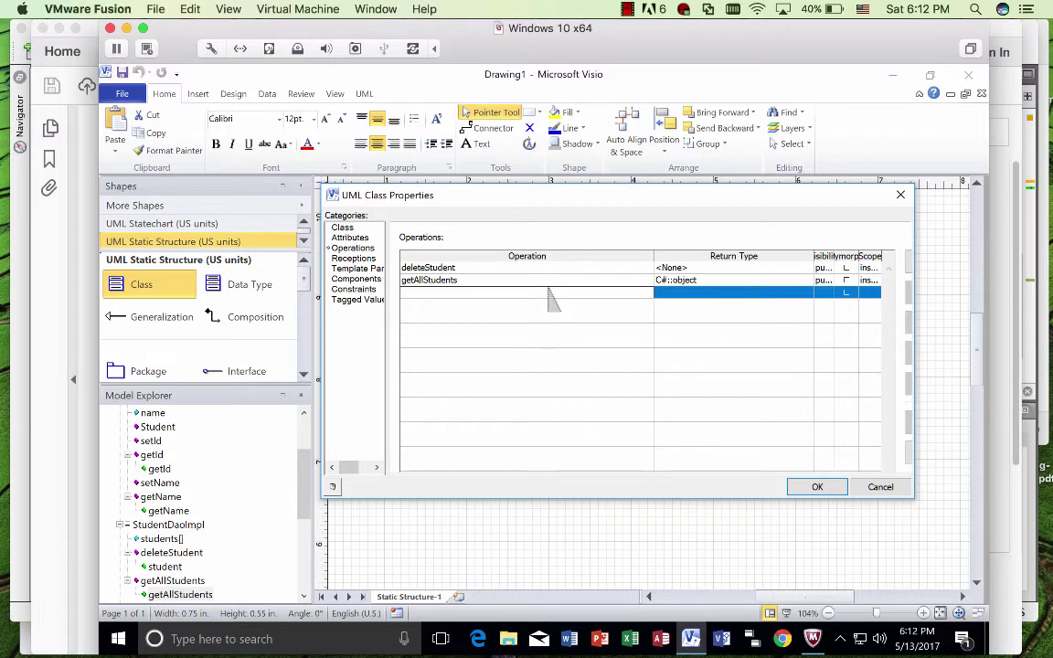
type("getStudent")
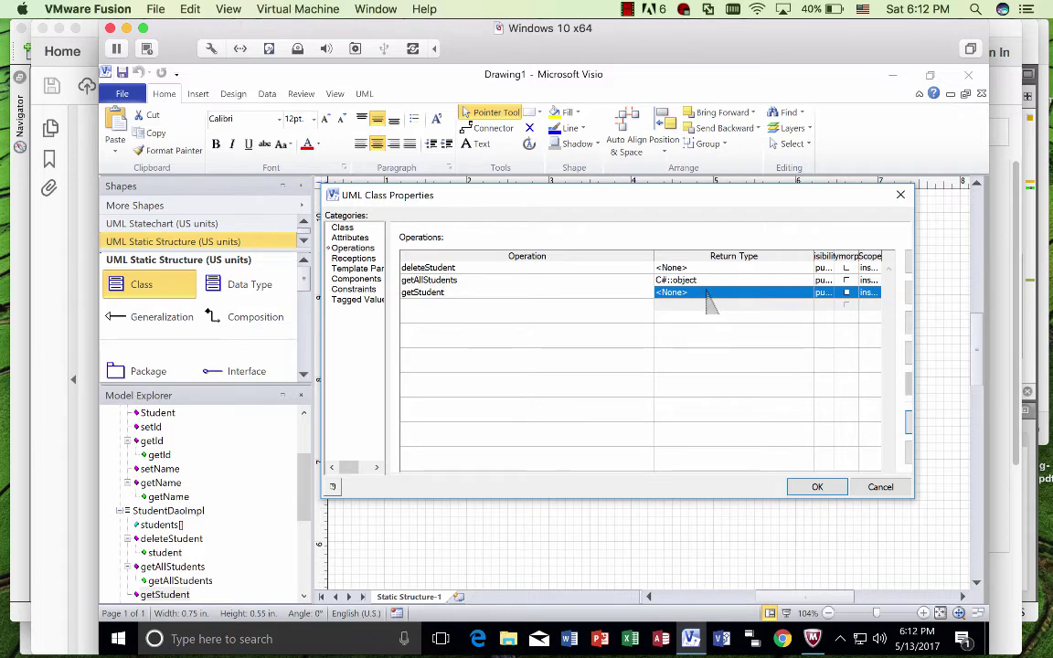
left_click(805, 292)
left_click(804, 291)
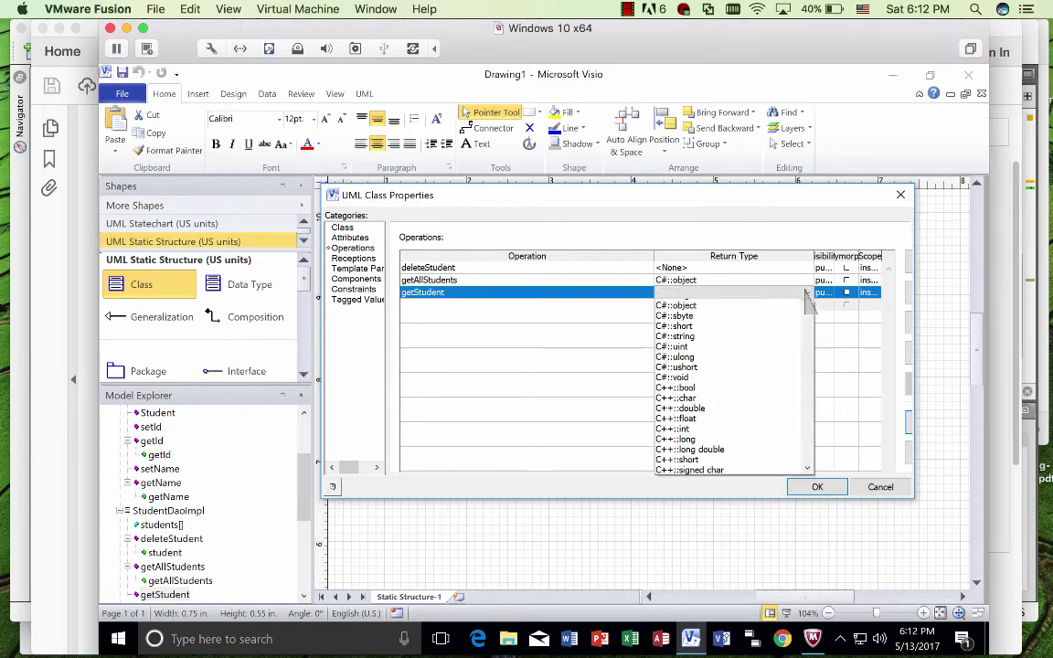
left_click(751, 326)
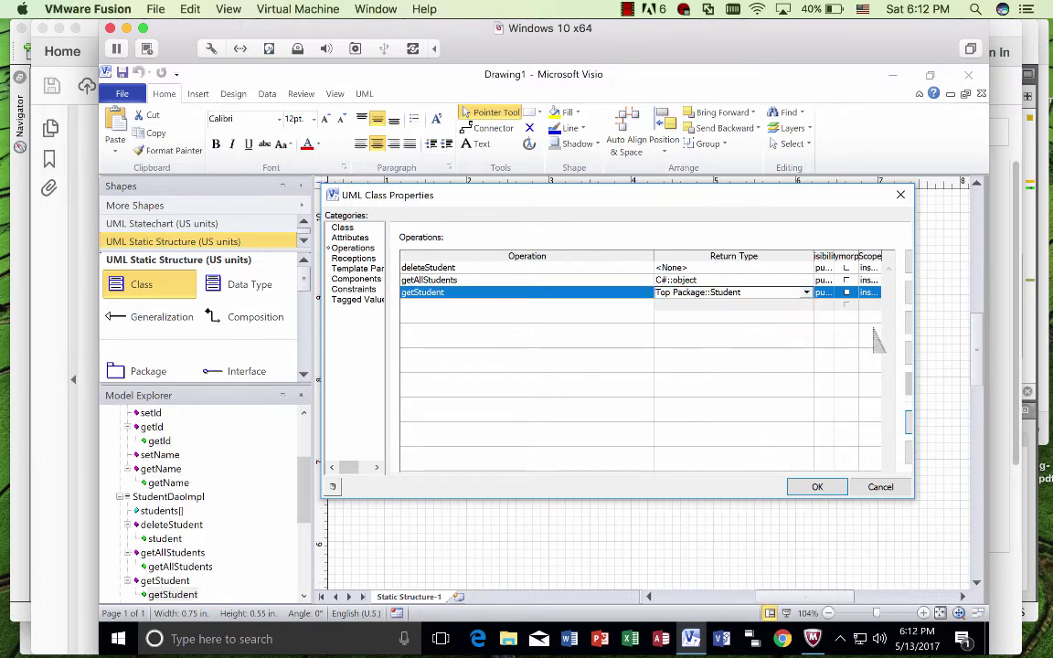
left_click(908, 423)
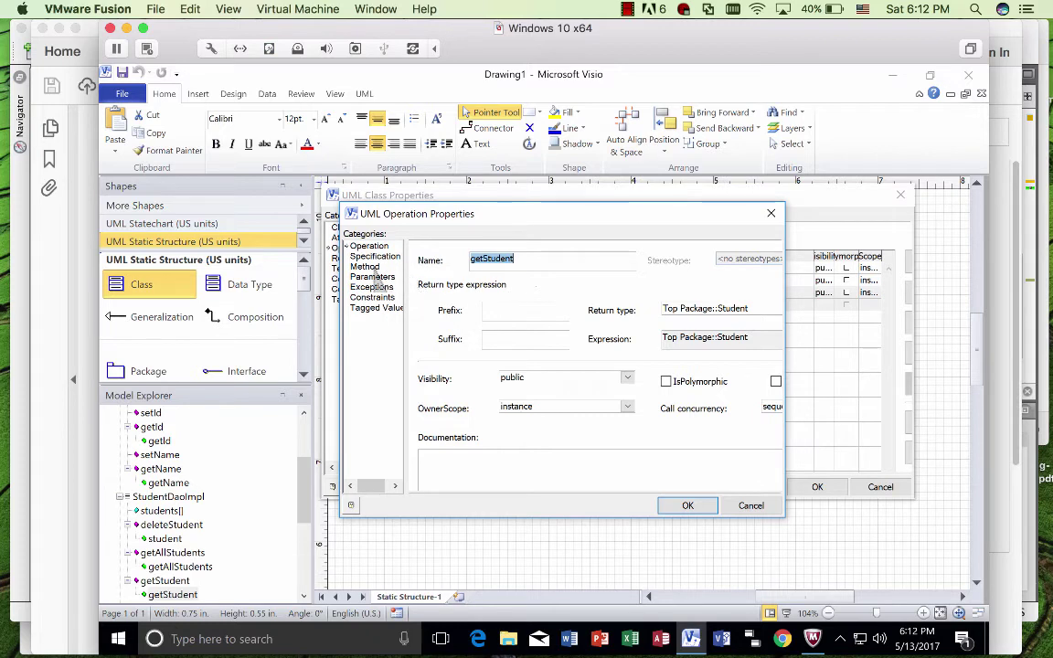
left_click(376, 276)
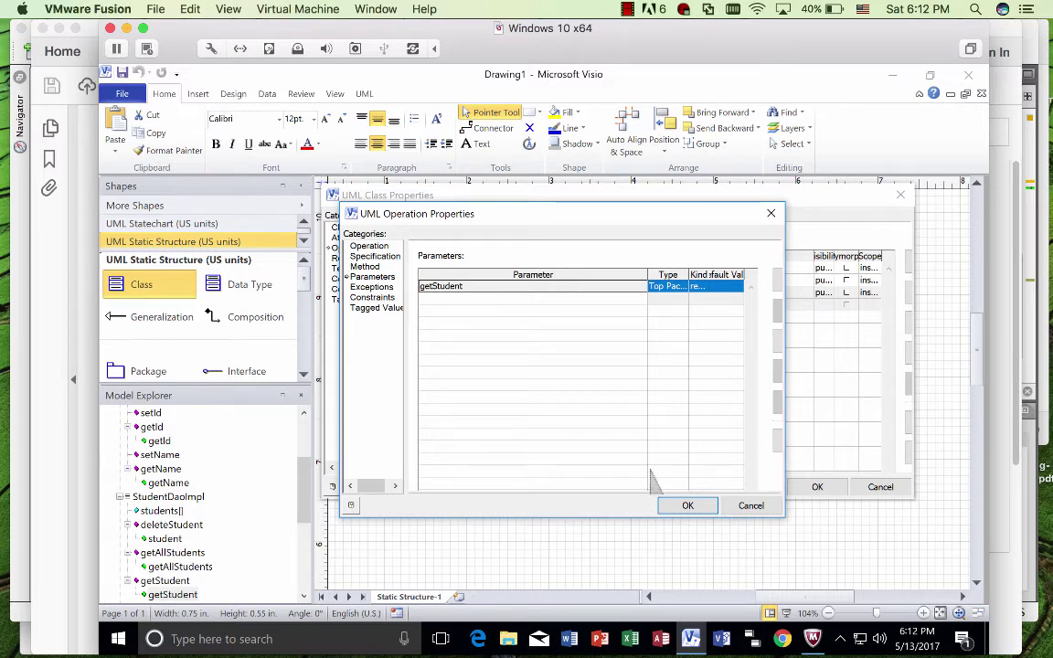
left_click(464, 299)
type("id")
key("Return")
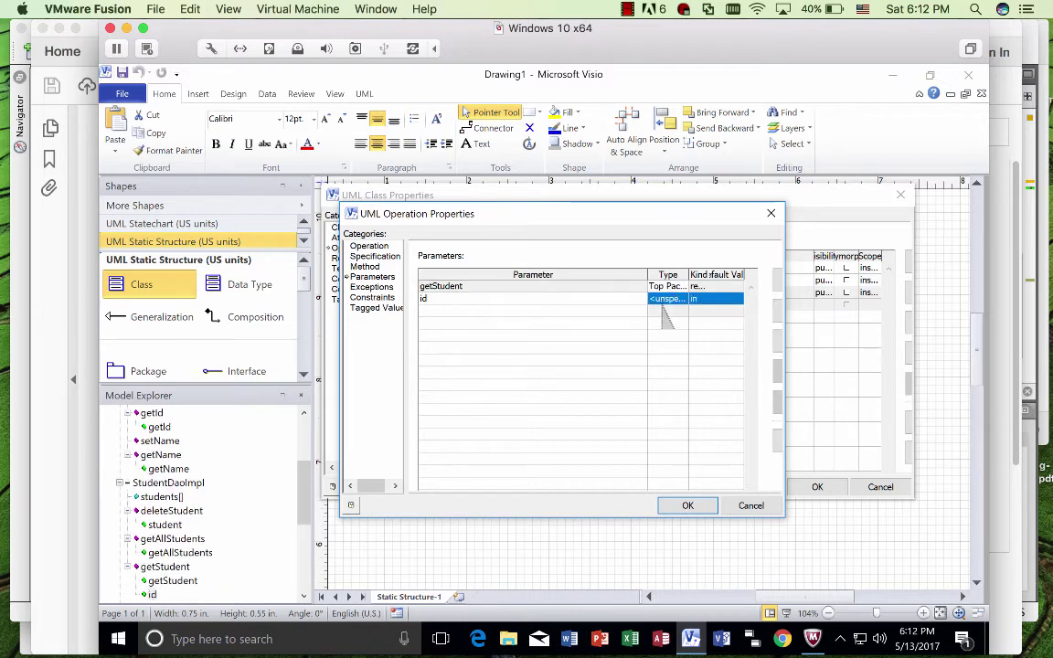
left_click(665, 301)
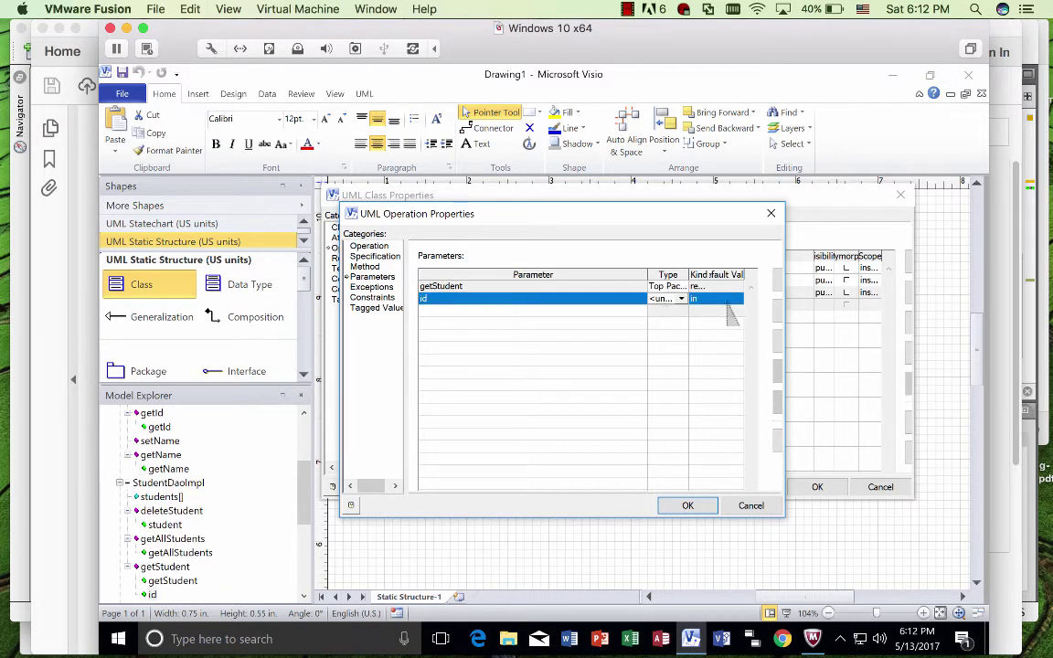
left_click(680, 299)
left_click(669, 321)
left_click(563, 285)
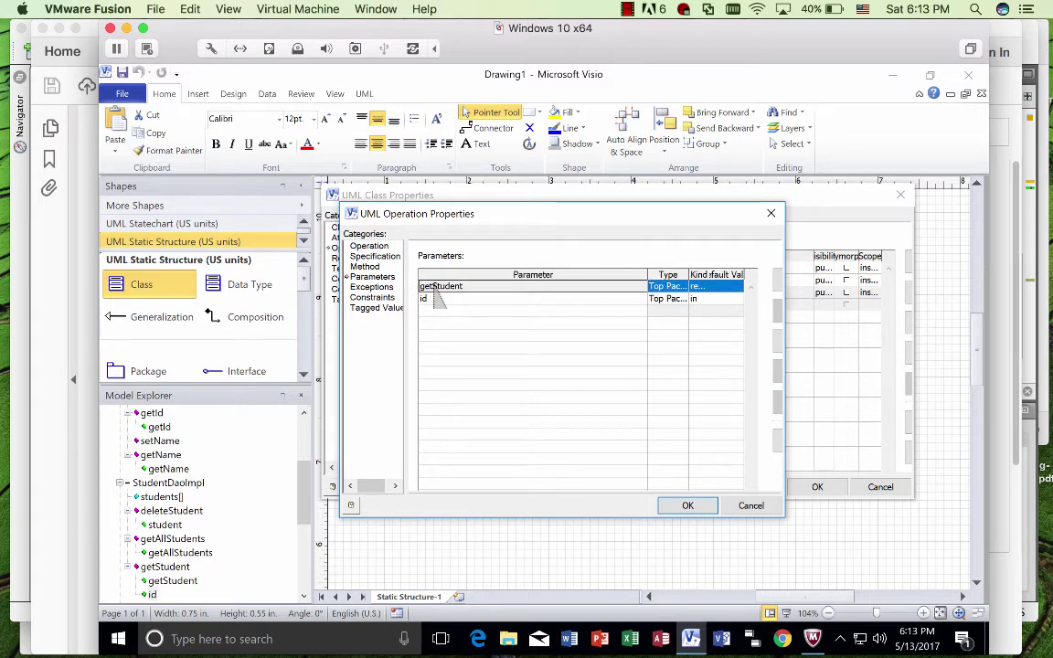
left_click(593, 298)
left_click(750, 506)
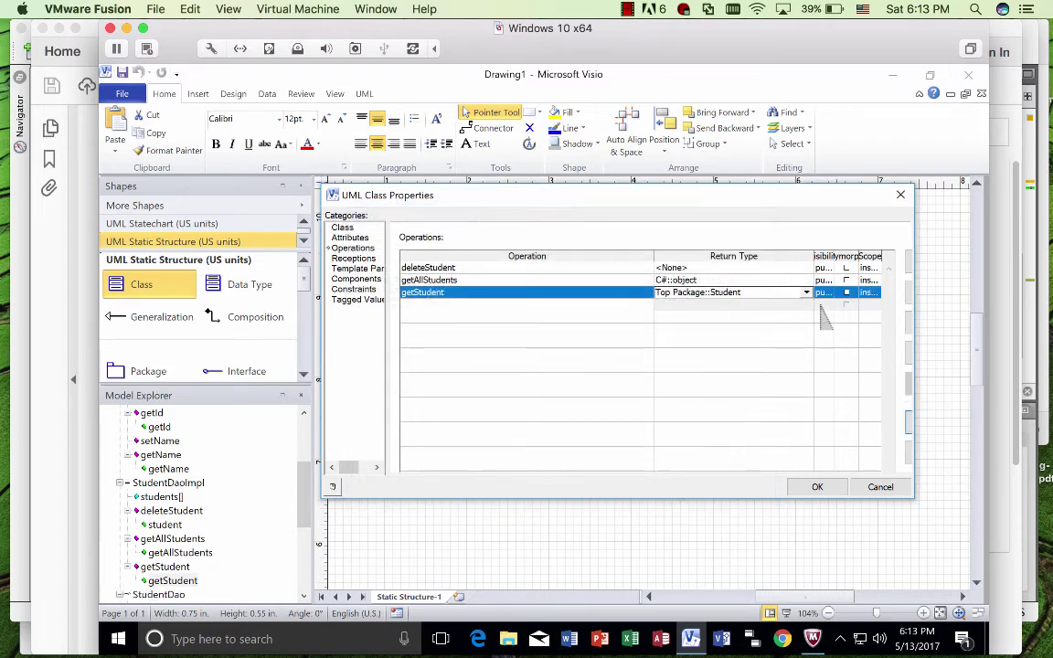
Step: Set the return type of the StudentDaoImpl class's getStudent operation to <None>
left_click(805, 292)
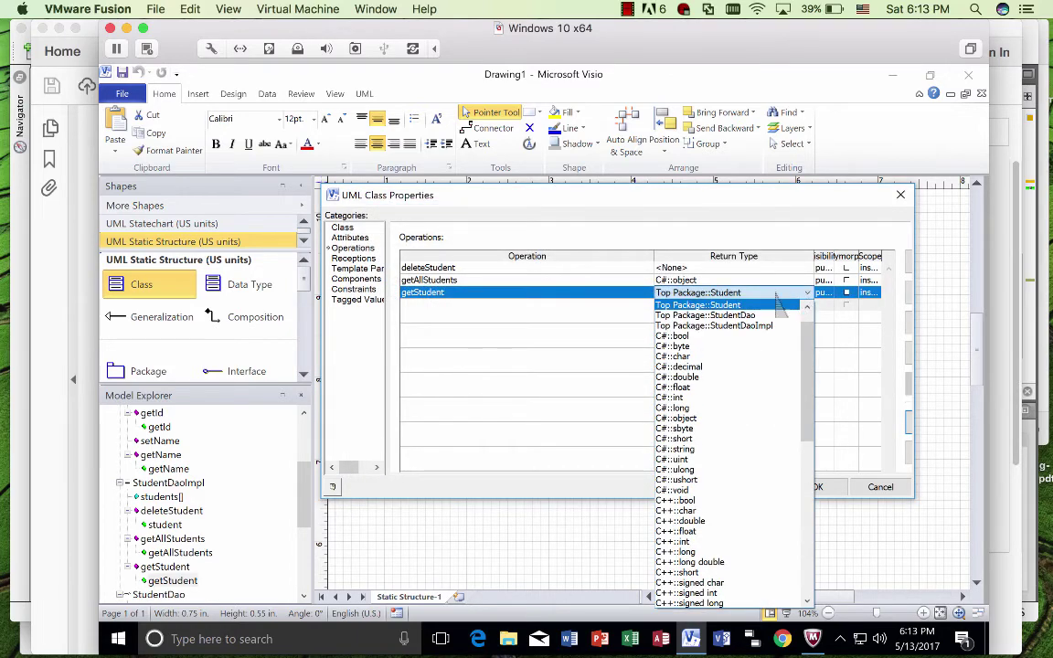
left_click(788, 304)
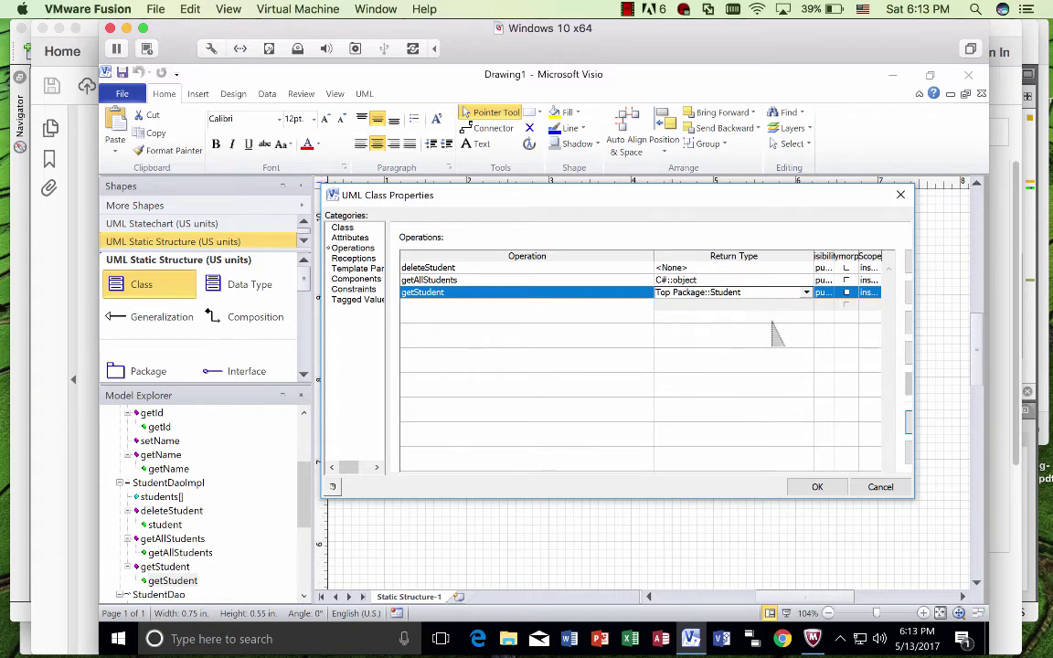
left_click(805, 293)
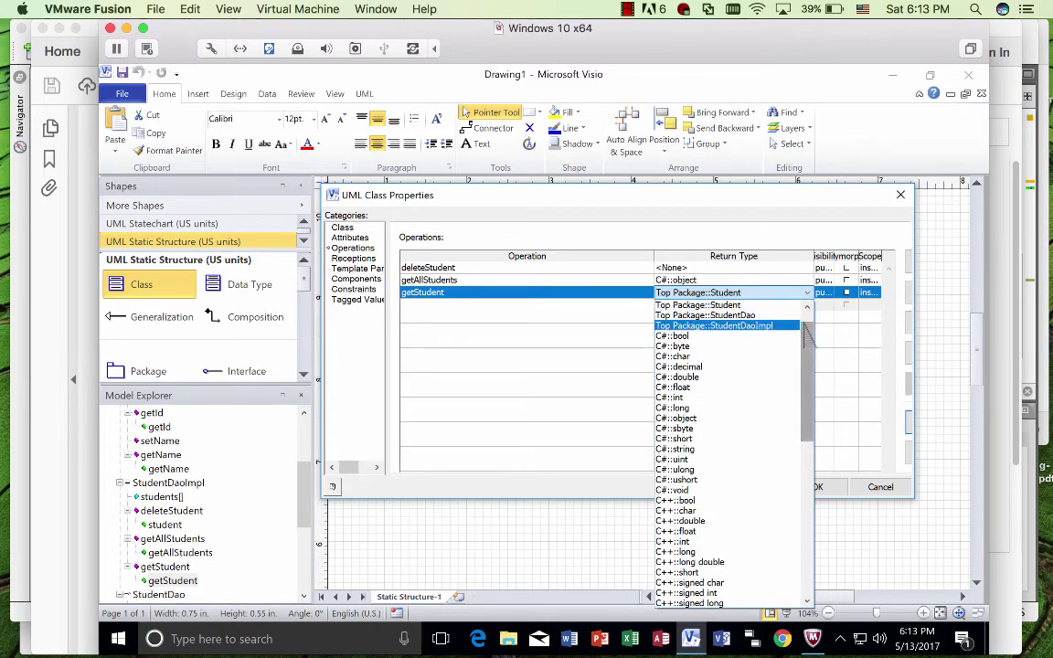
left_click_drag(806, 325, 806, 314)
left_click(759, 297)
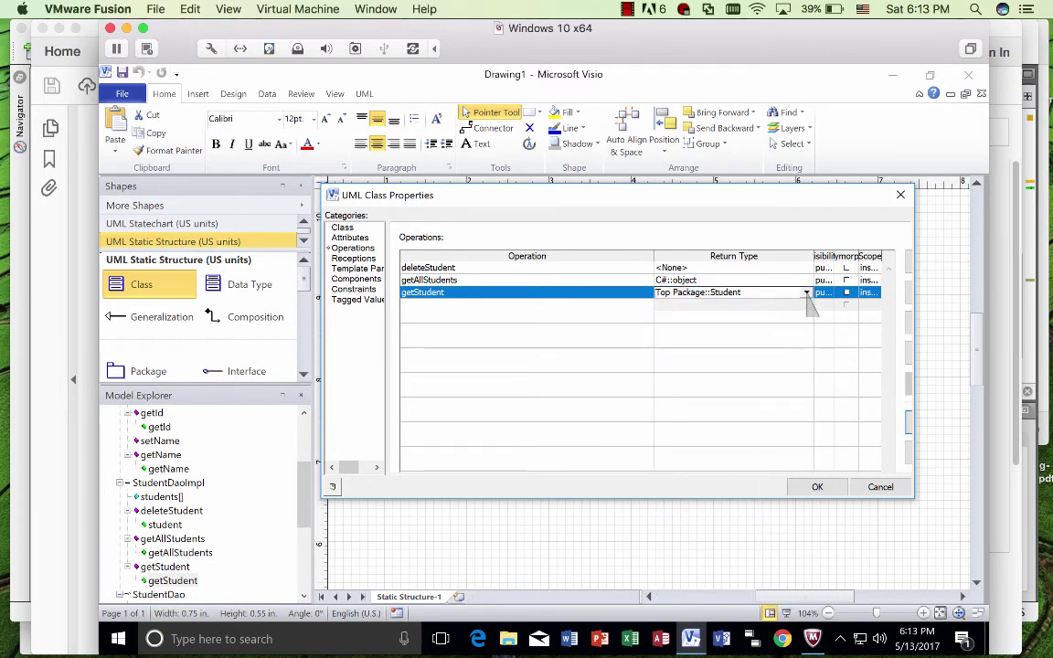
left_click(805, 292)
scroll(733, 310, "up", 2)
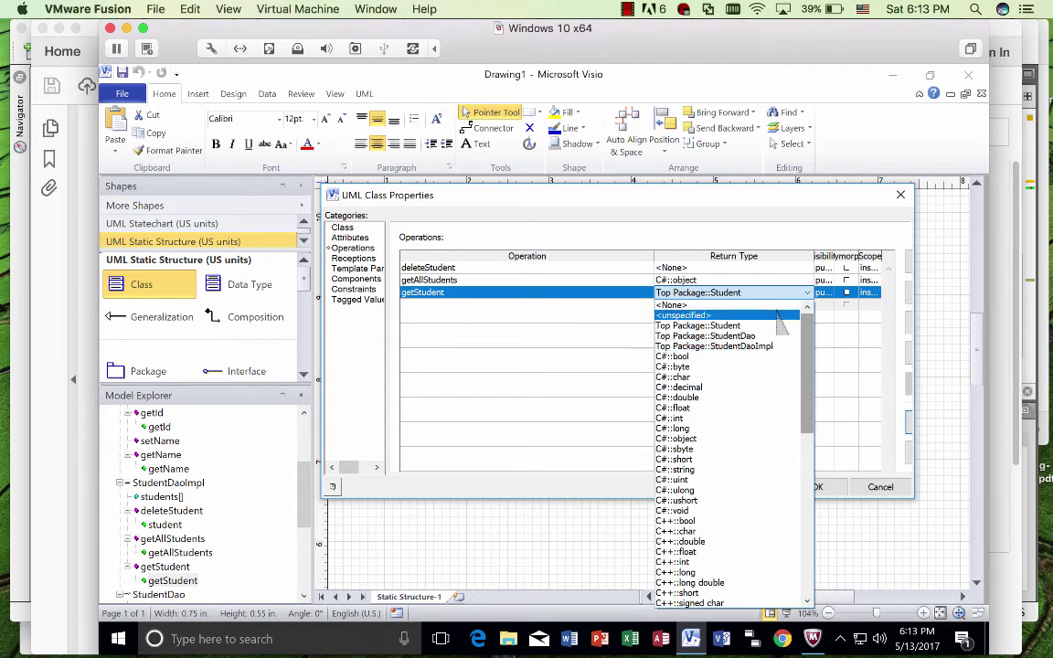
left_click(731, 305)
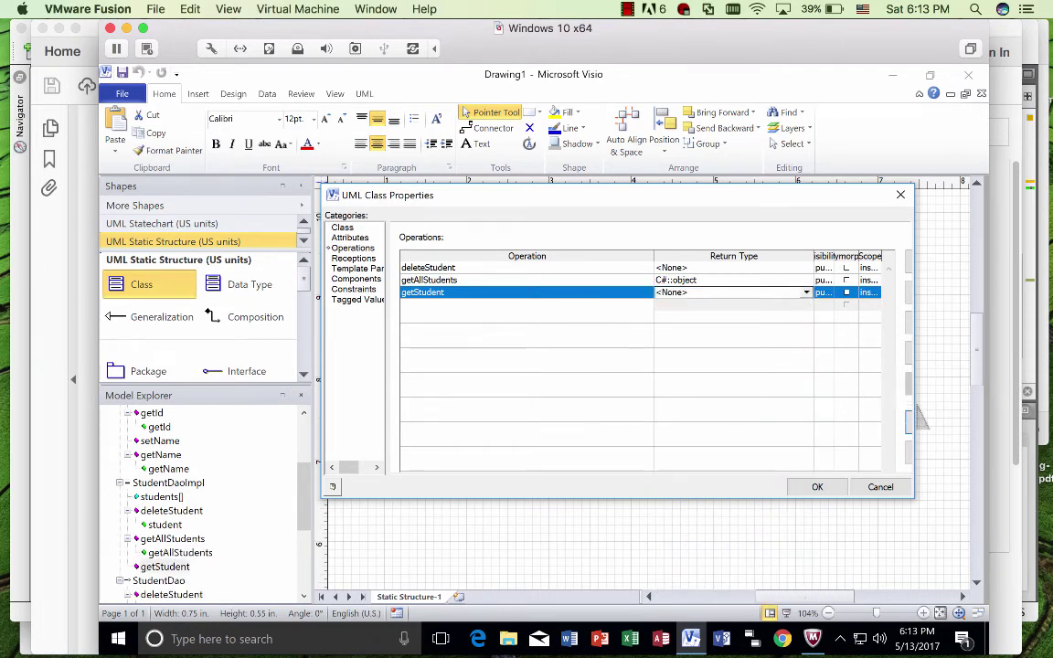
left_click(909, 422)
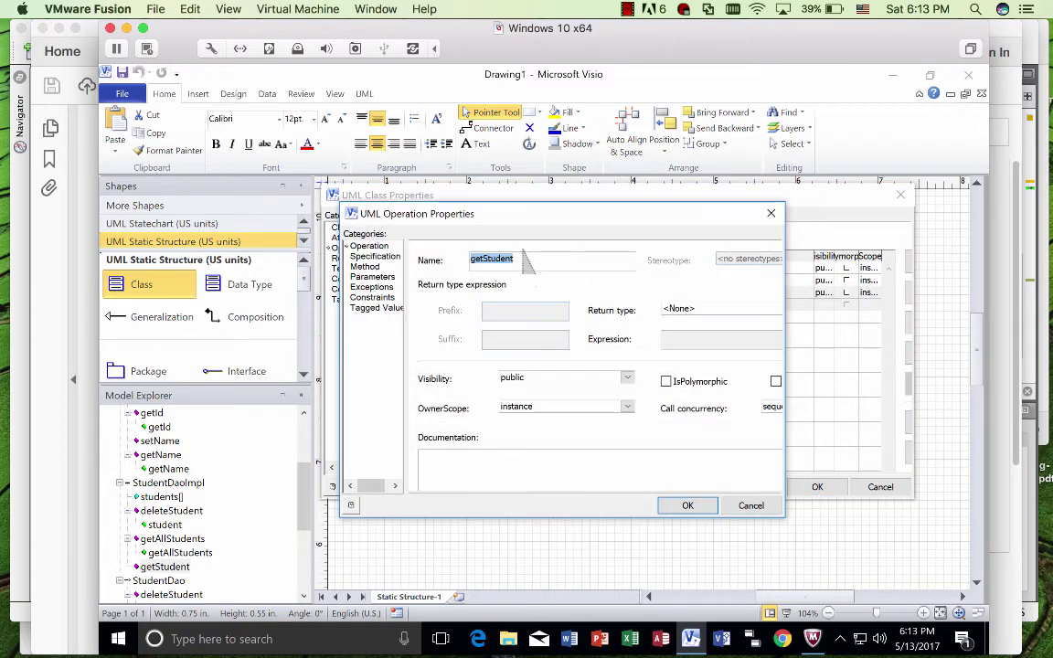
left_click(687, 506)
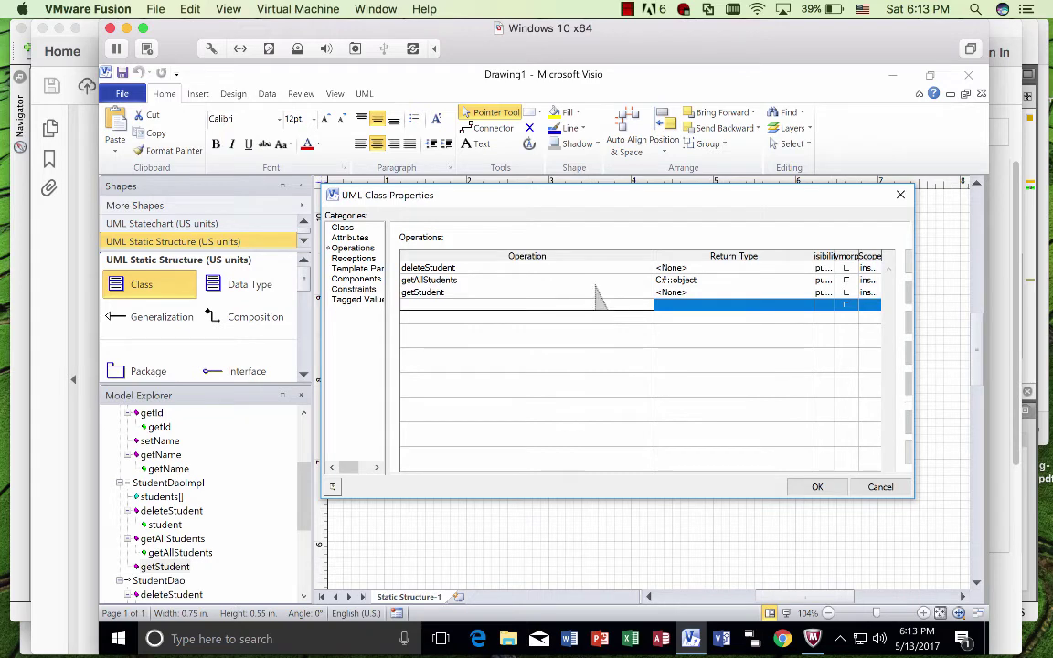
key("Up")
key("Down")
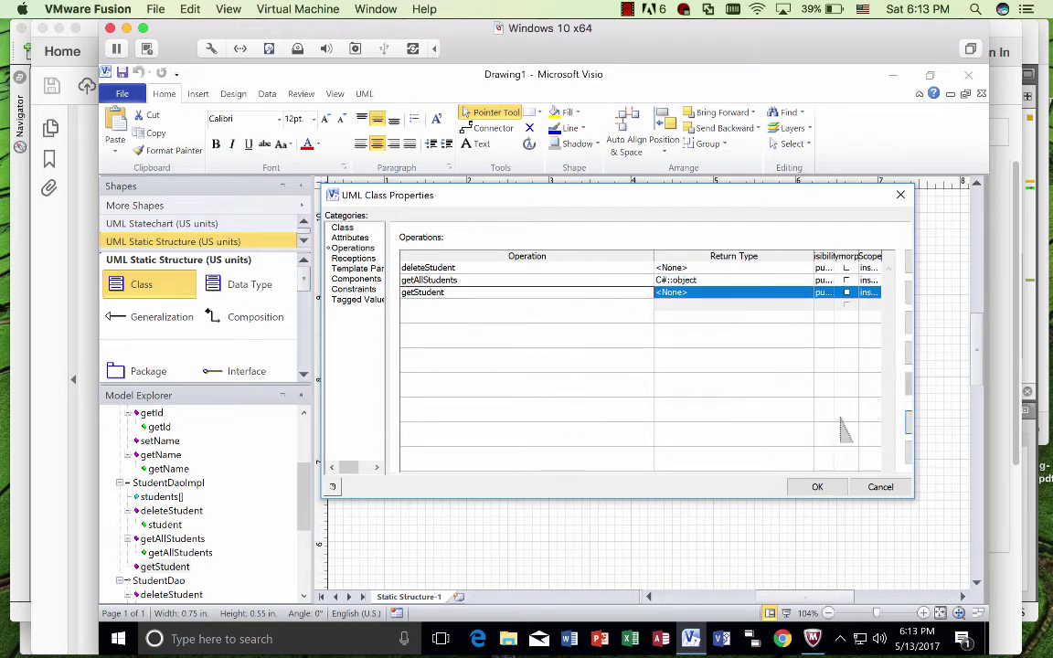
Step: Add a parameter named id of type C#::int to the getStudent operation, widening the parameter table's type column
left_click(909, 424)
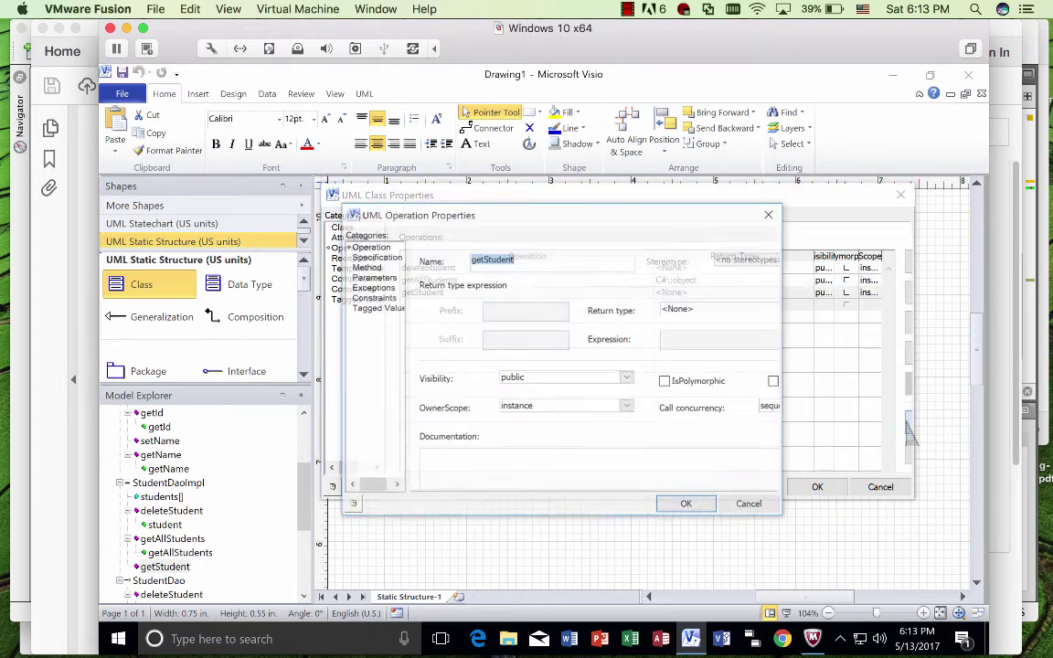
left_click(365, 266)
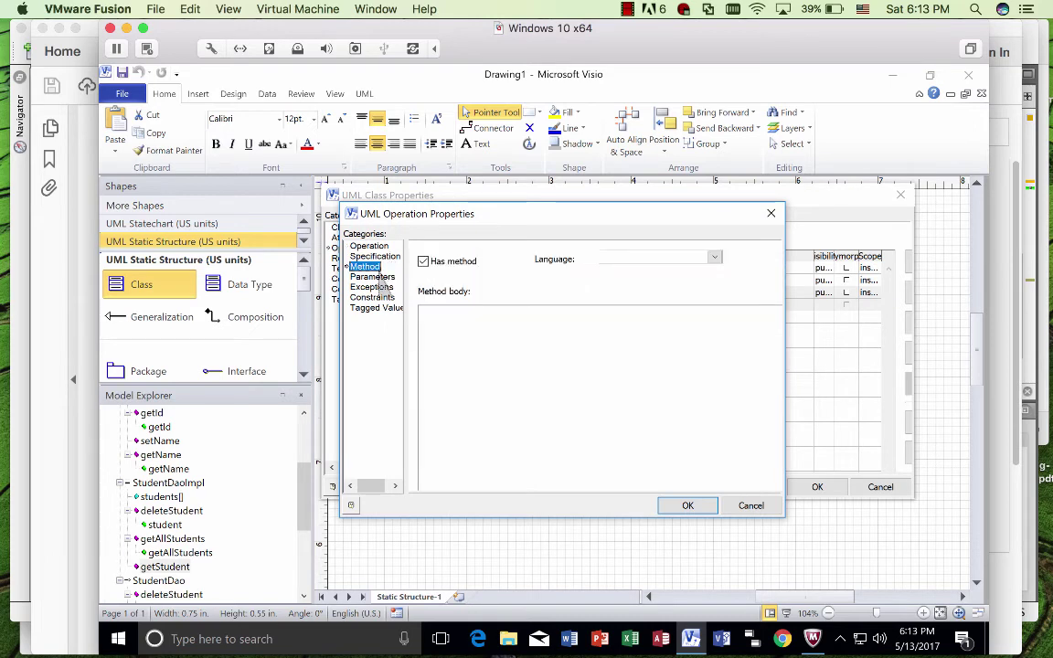
left_click(373, 276)
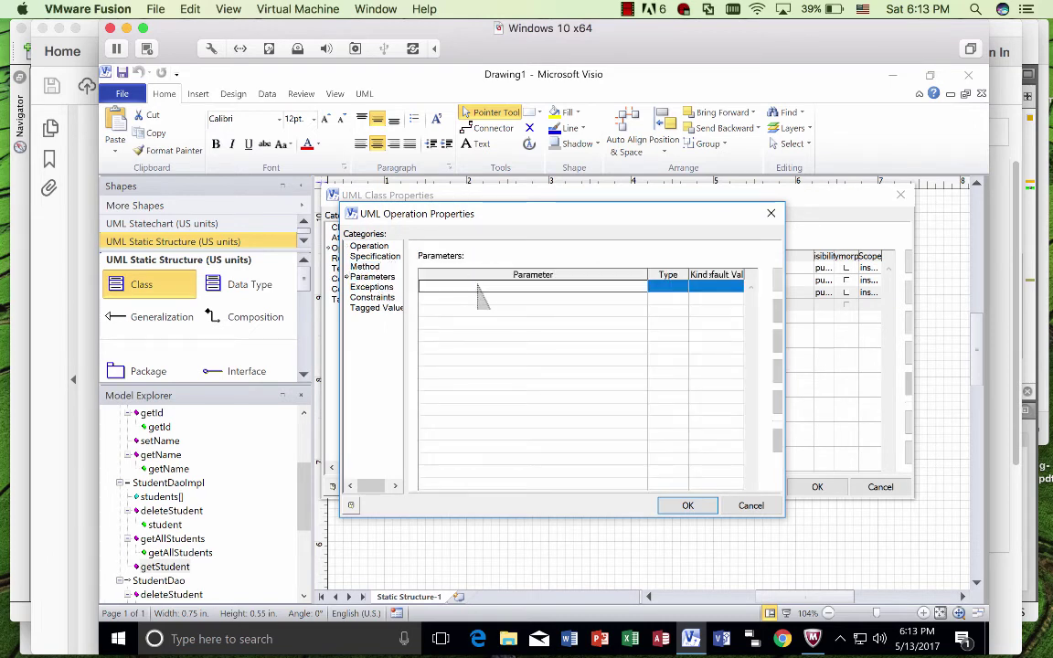
type("id")
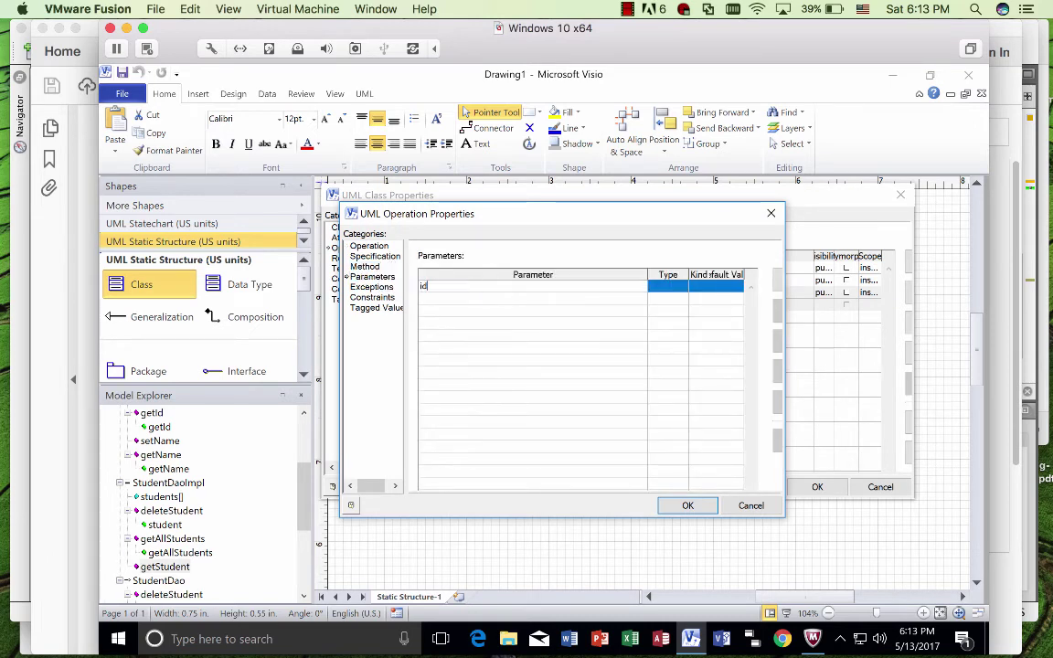
key("Tab")
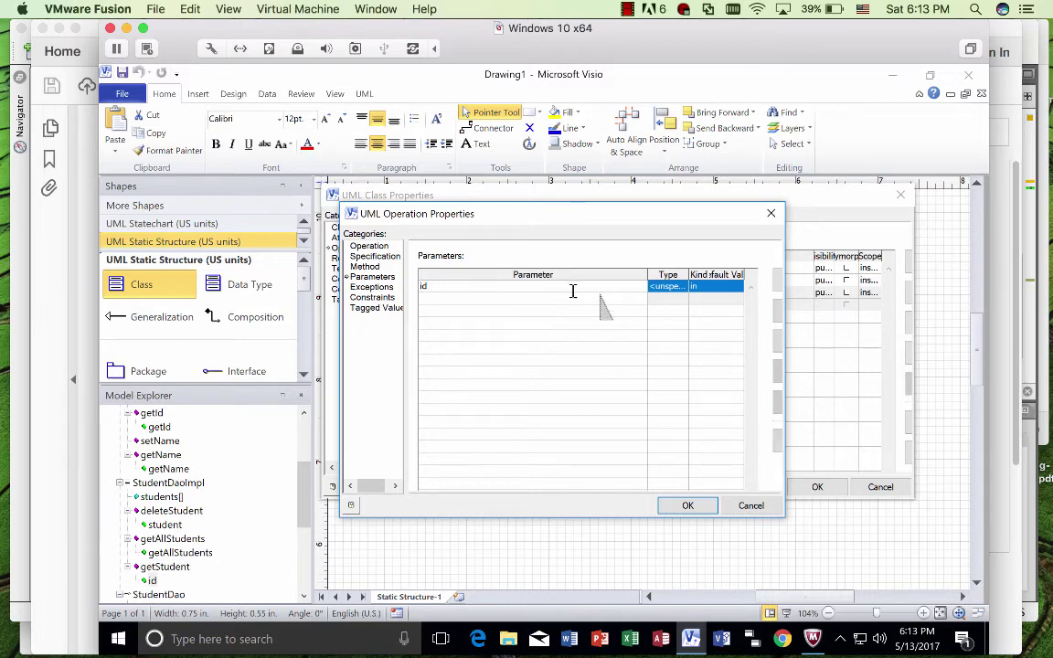
left_click_drag(648, 279, 587, 280)
left_click(681, 287)
left_click(680, 287)
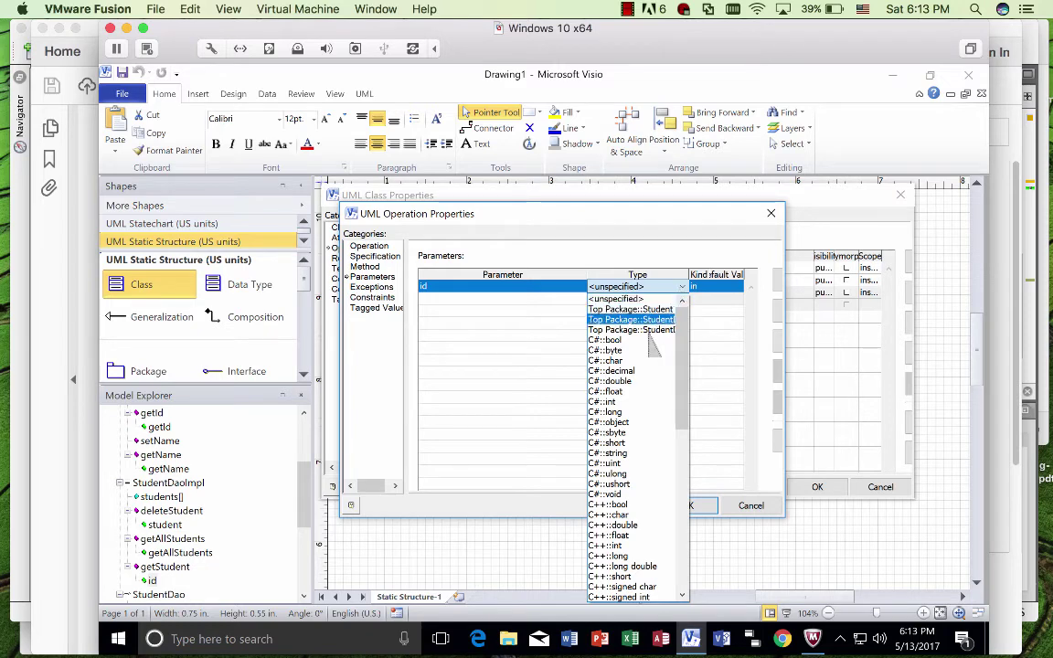
left_click(631, 402)
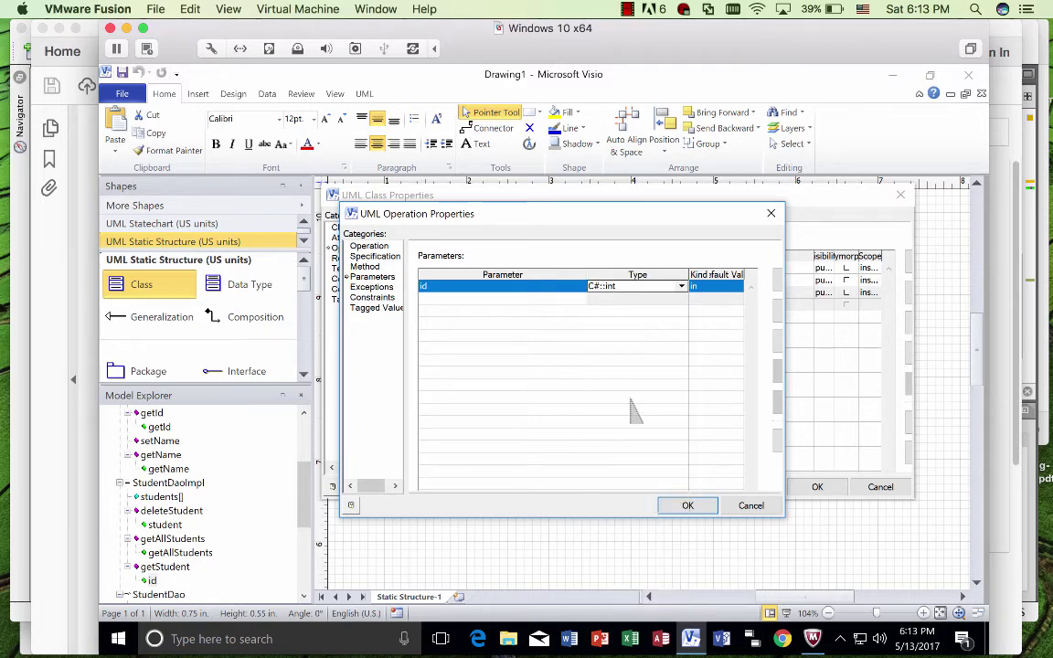
left_click(692, 507)
Step: Set the getStudent operation's return type to Top Package::Student
left_click(796, 292)
left_click(806, 293)
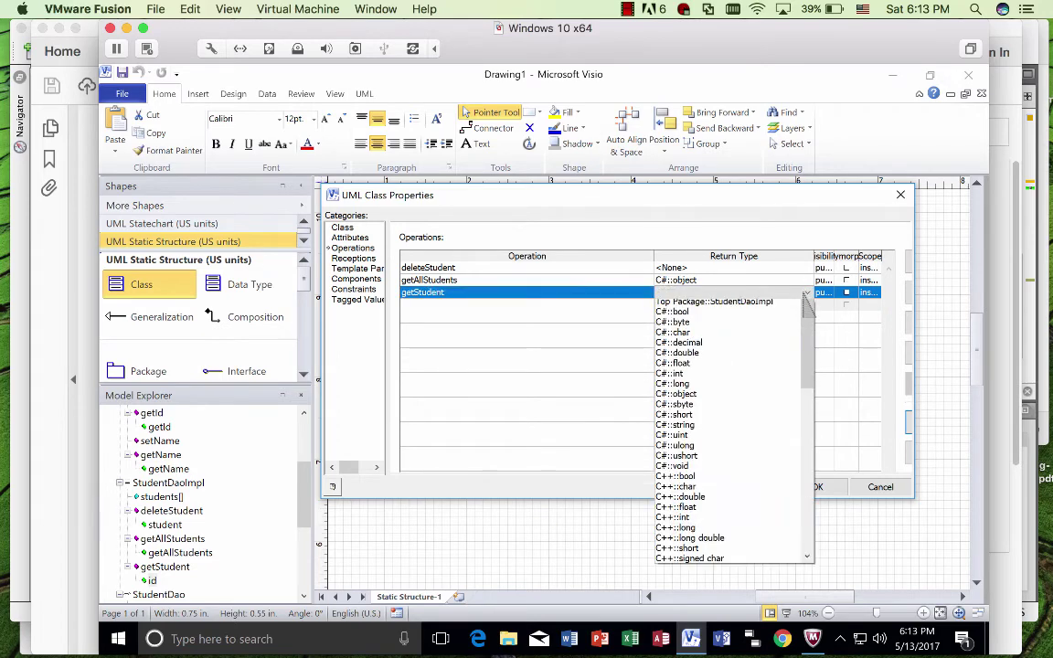
left_click(750, 321)
Step: Add an operation named updateStudentList to the StudentDaoImpl class
left_click(552, 310)
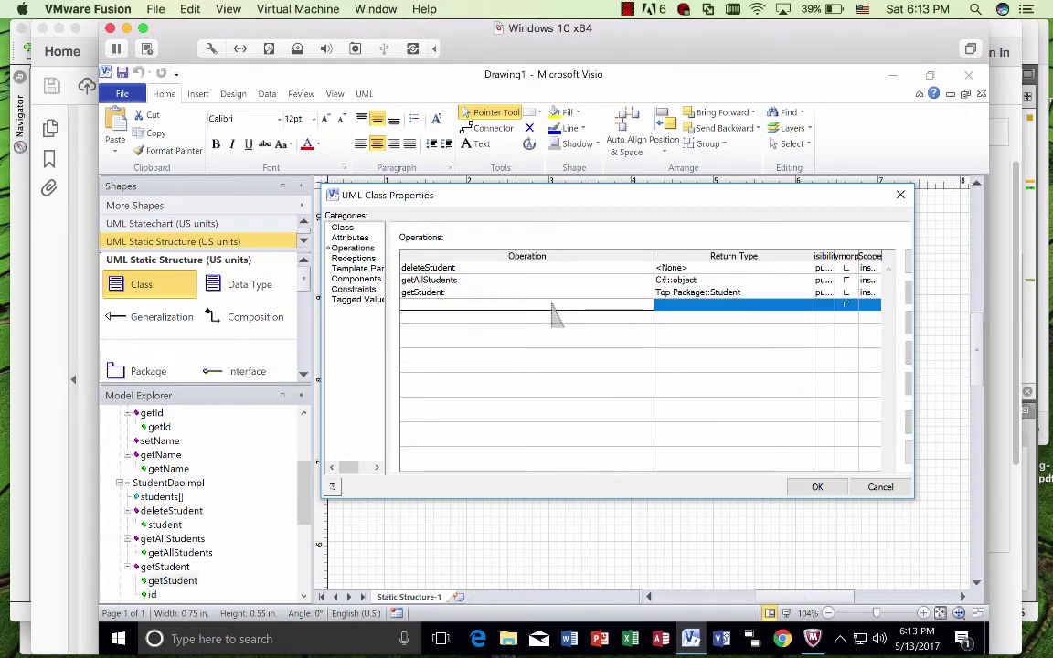
type("update")
key("Return")
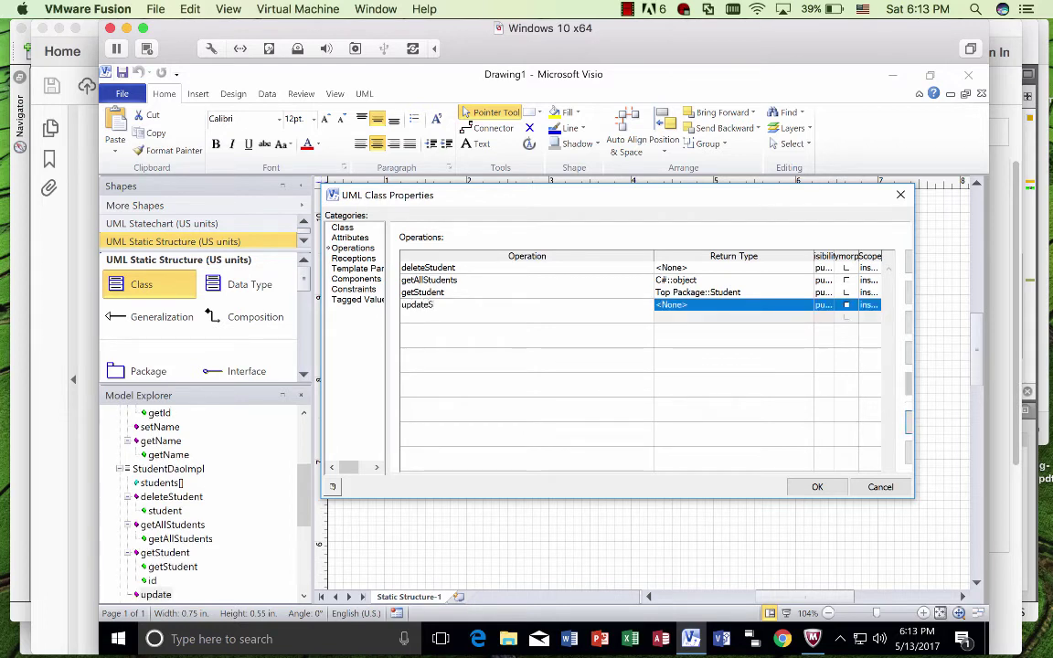
type("ateStudentL")
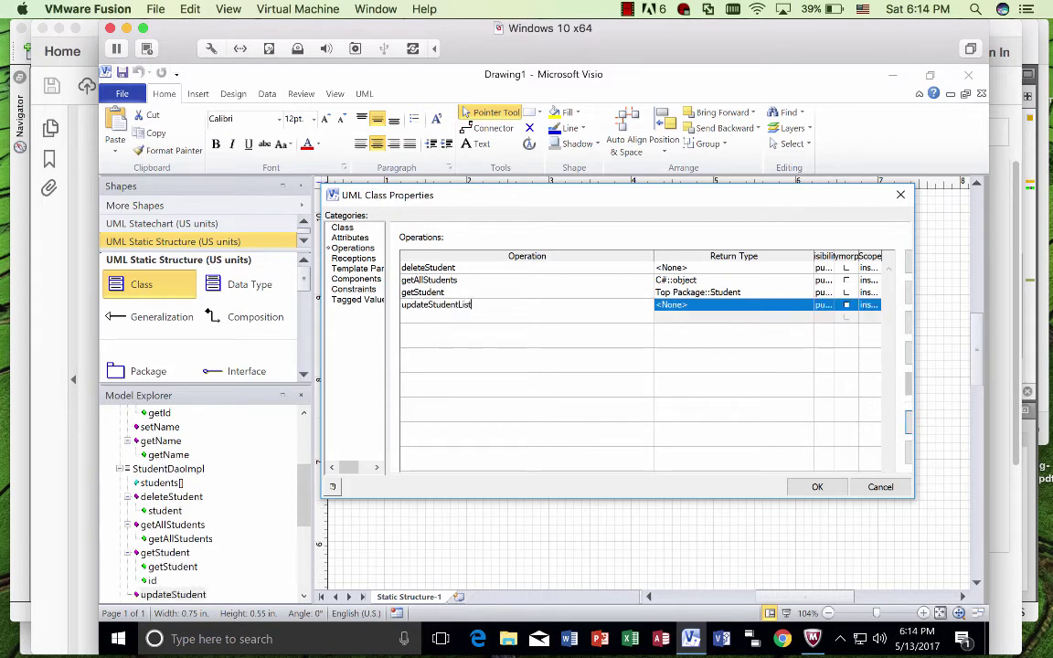
type("ist")
left_click(690, 316)
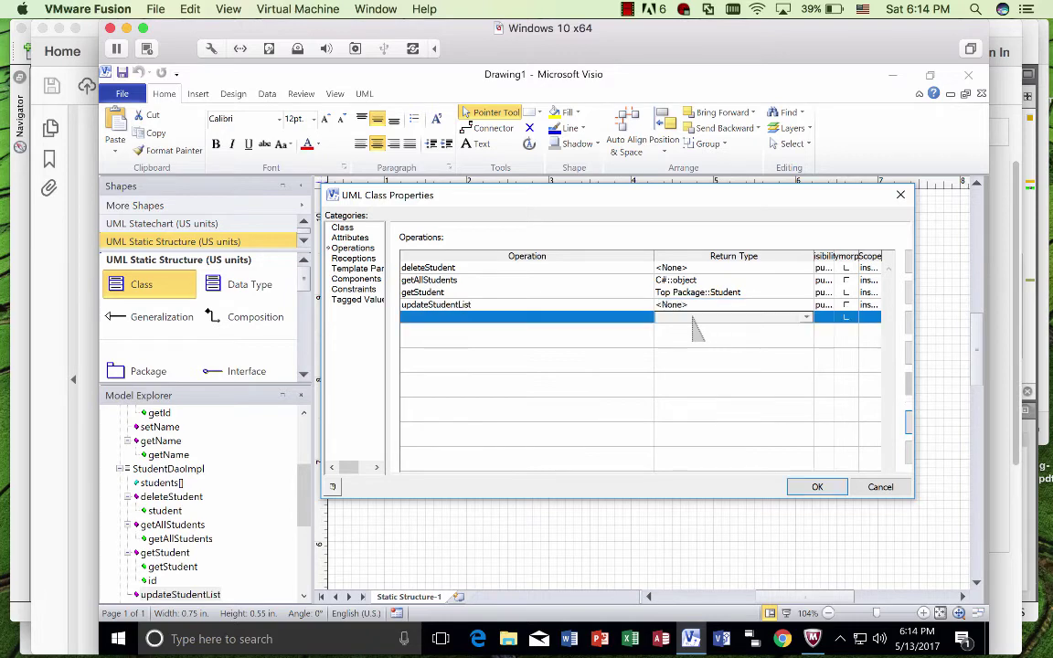
Step: Add a parameter named student of type Top Package::Student to the updateStudentList operation, widening the type column, and apply the class properties
key("Up")
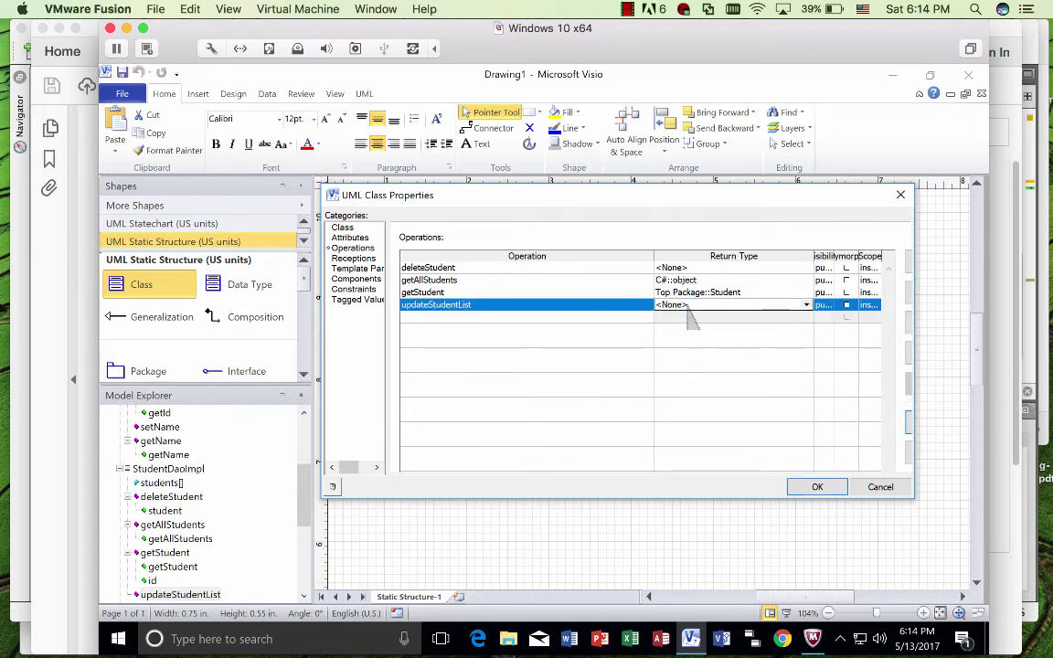
left_click(910, 423)
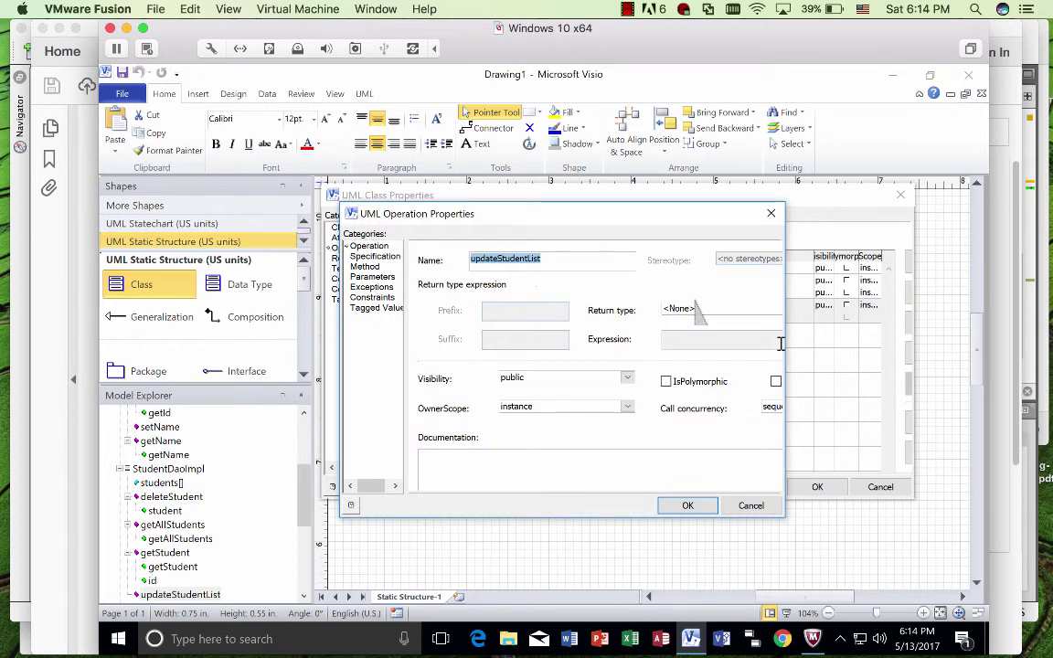
left_click(372, 276)
left_click(568, 287)
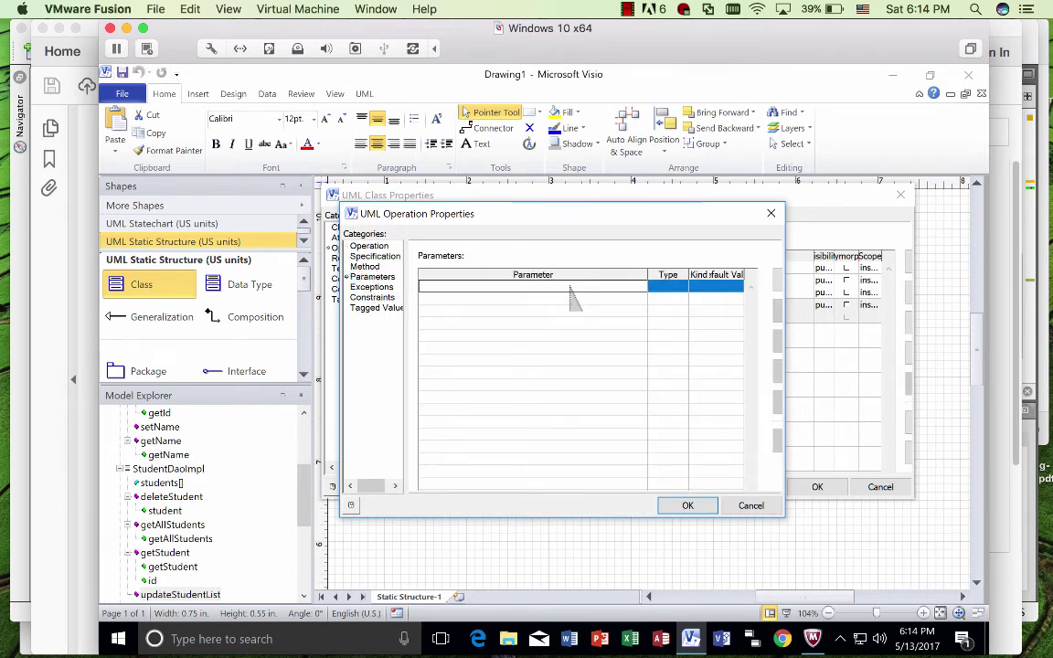
type("student")
key("Return")
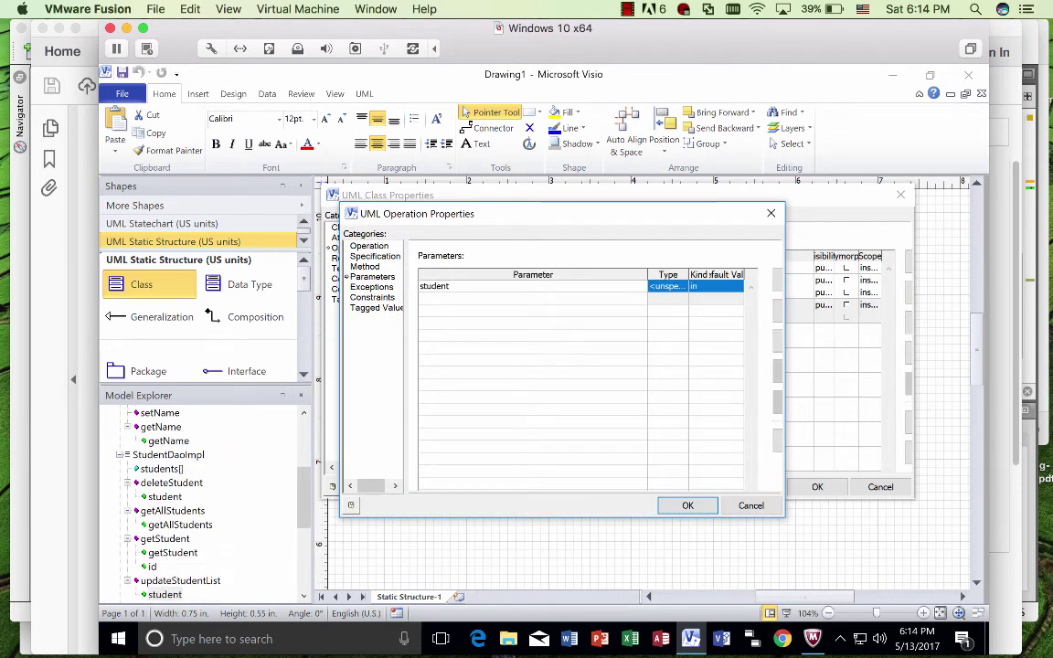
left_click_drag(647, 275, 530, 254)
left_click(608, 286)
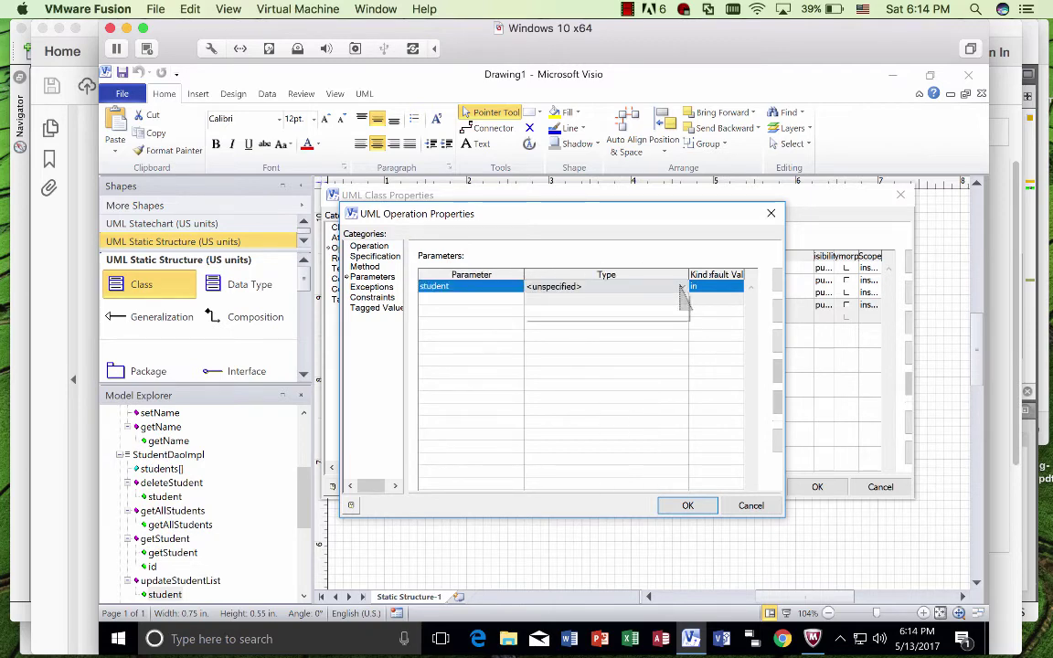
left_click(631, 286)
left_click(631, 309)
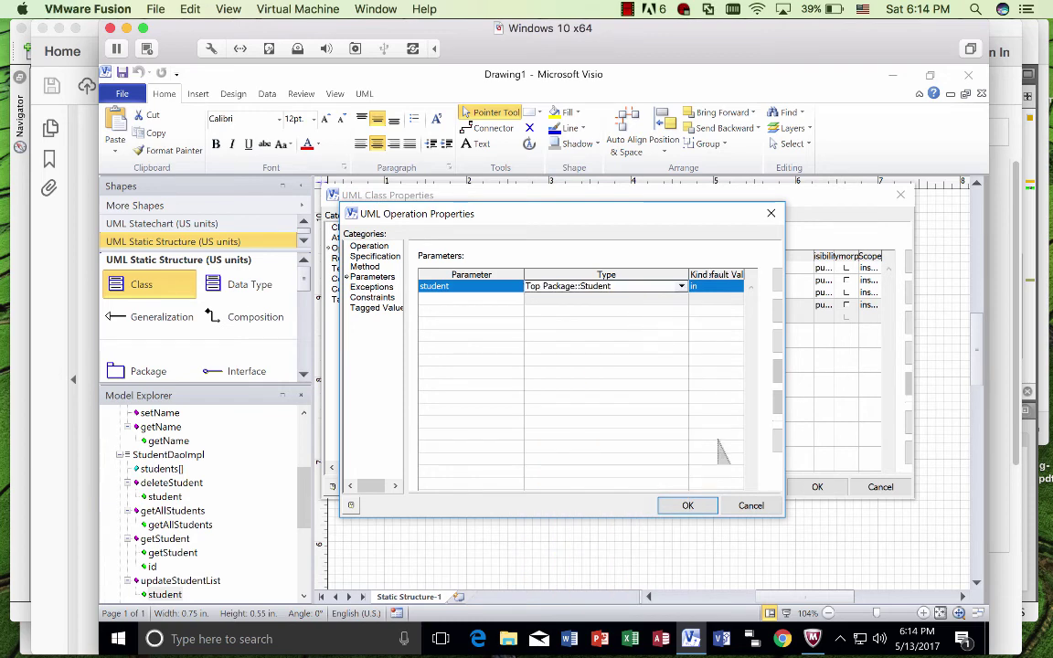
left_click(685, 505)
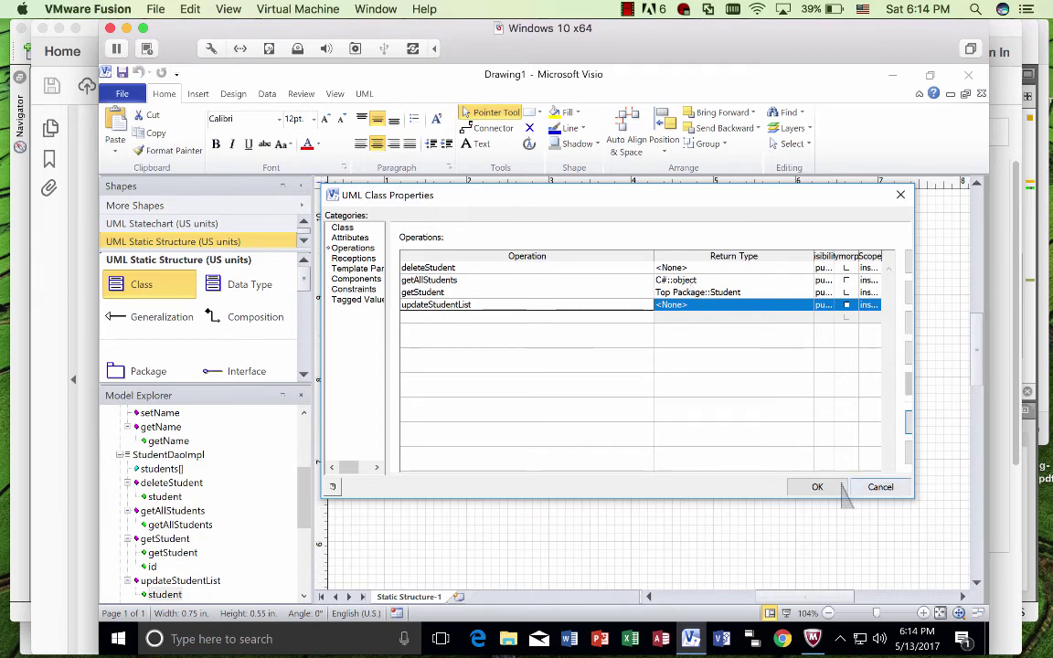
left_click(812, 487)
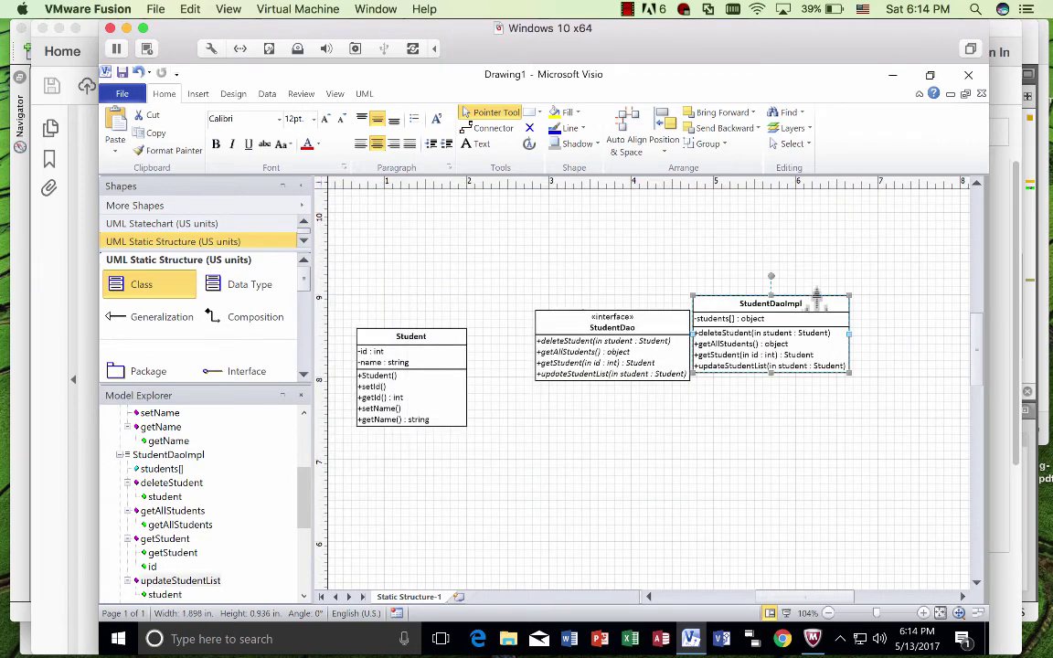
Step: Move the StudentDaoImpl class clear of the StudentDao interface and place a new class named DaoPatternDemo above the interface
left_click_drag(820, 305, 886, 339)
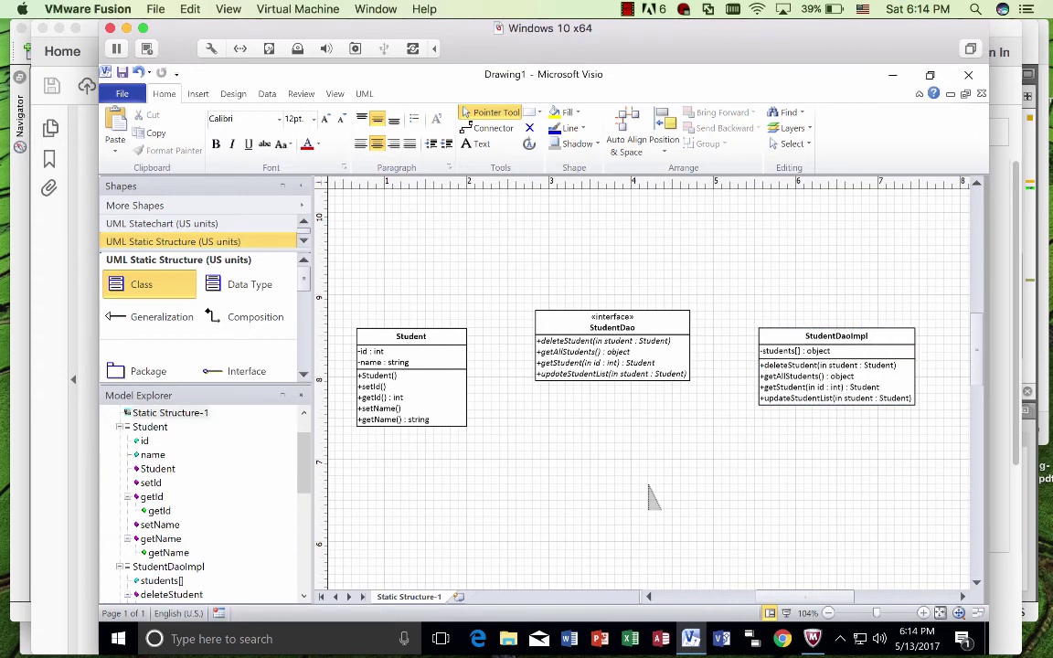
left_click_drag(144, 285, 578, 239)
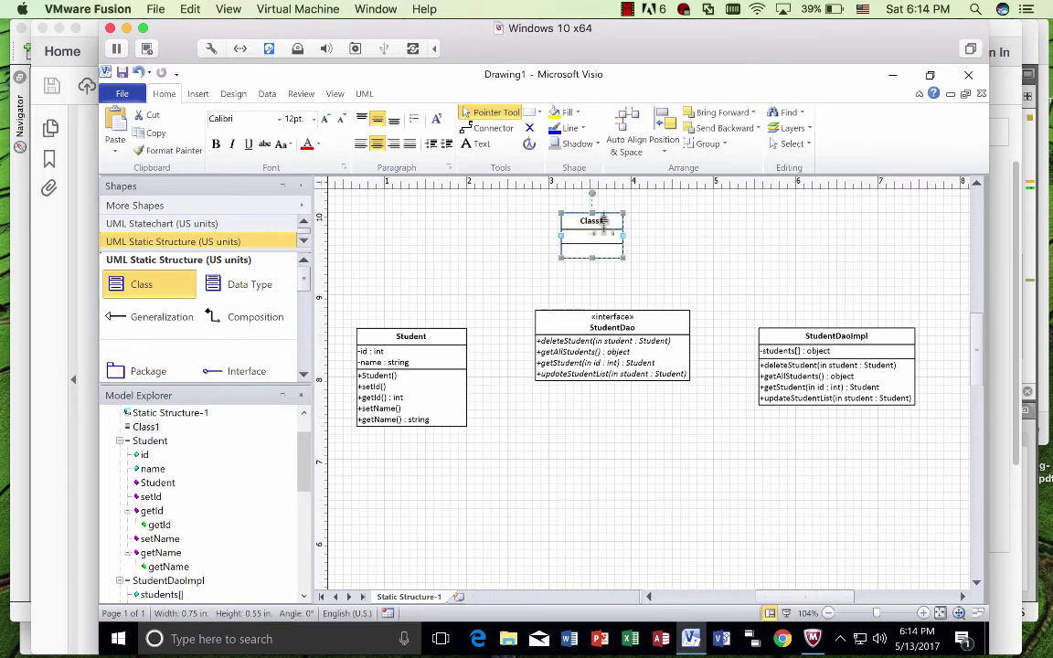
double_click(602, 229)
type("DaoPatternDemo")
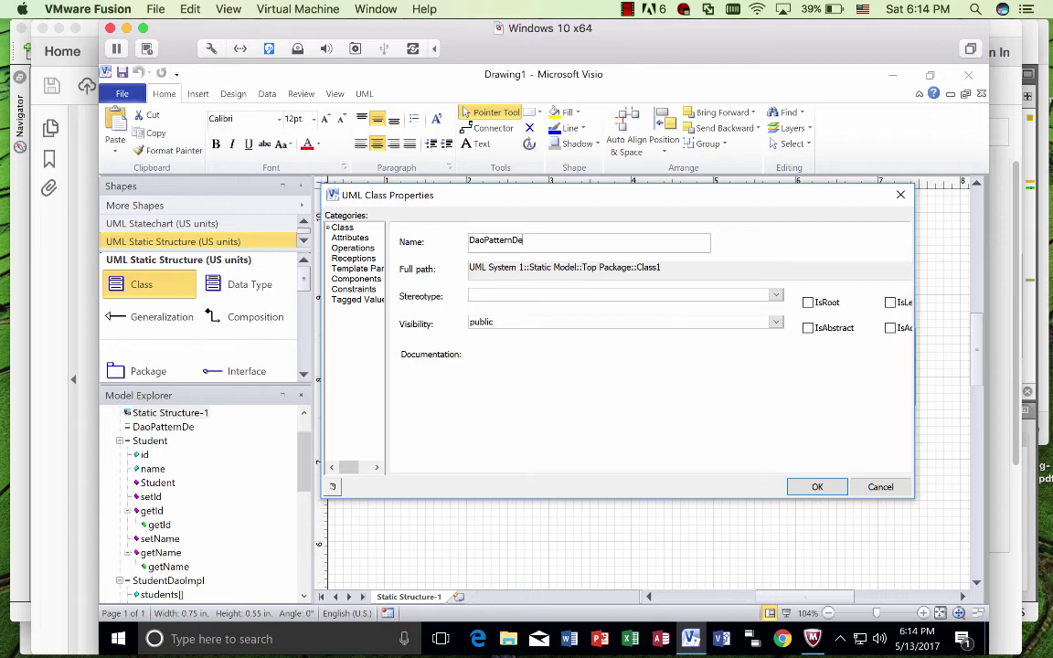
Step: Add operations named main and printAllstudents to the DaoPatternDemo class and widen the operations table's return type column
left_click(353, 248)
left_click(475, 268)
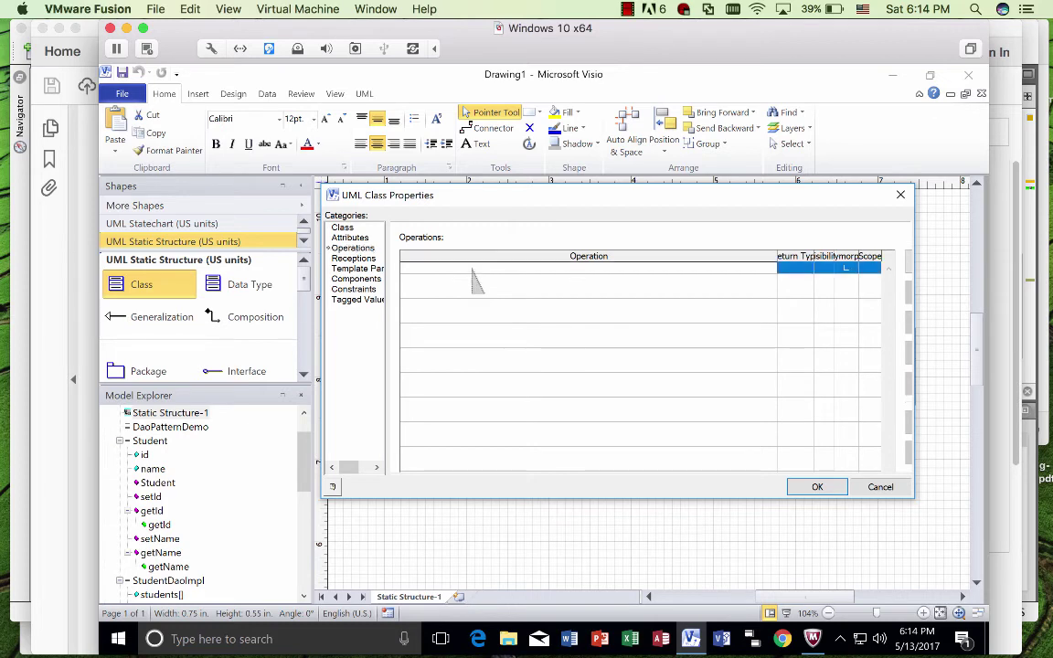
type("mian")
key("BackSpace")
key("BackSpace")
key("BackSpace")
type("ain")
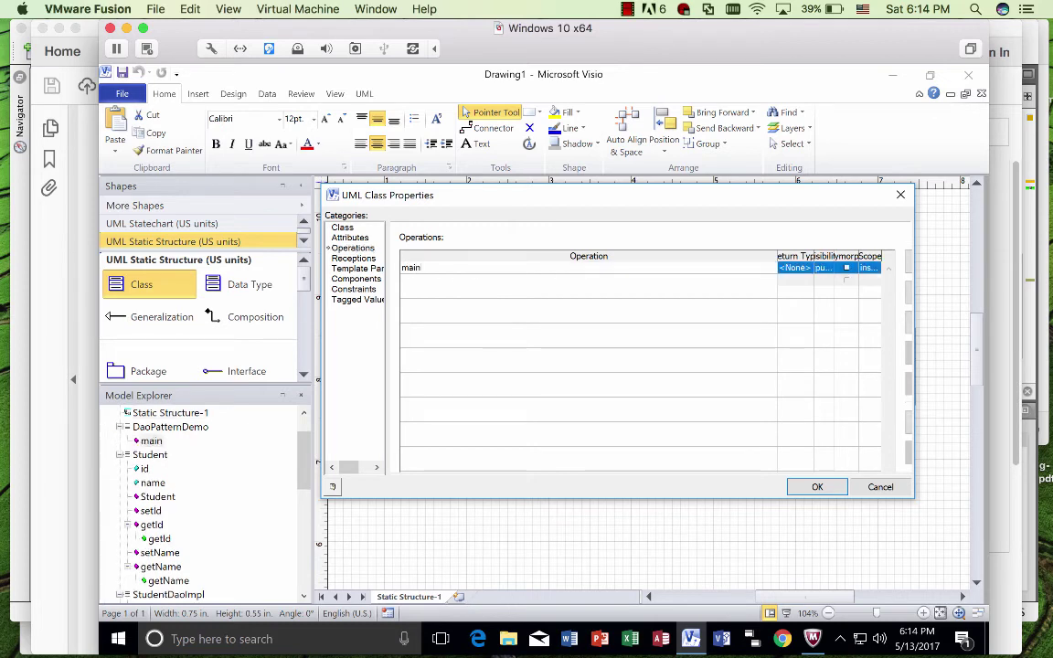
left_click(509, 280)
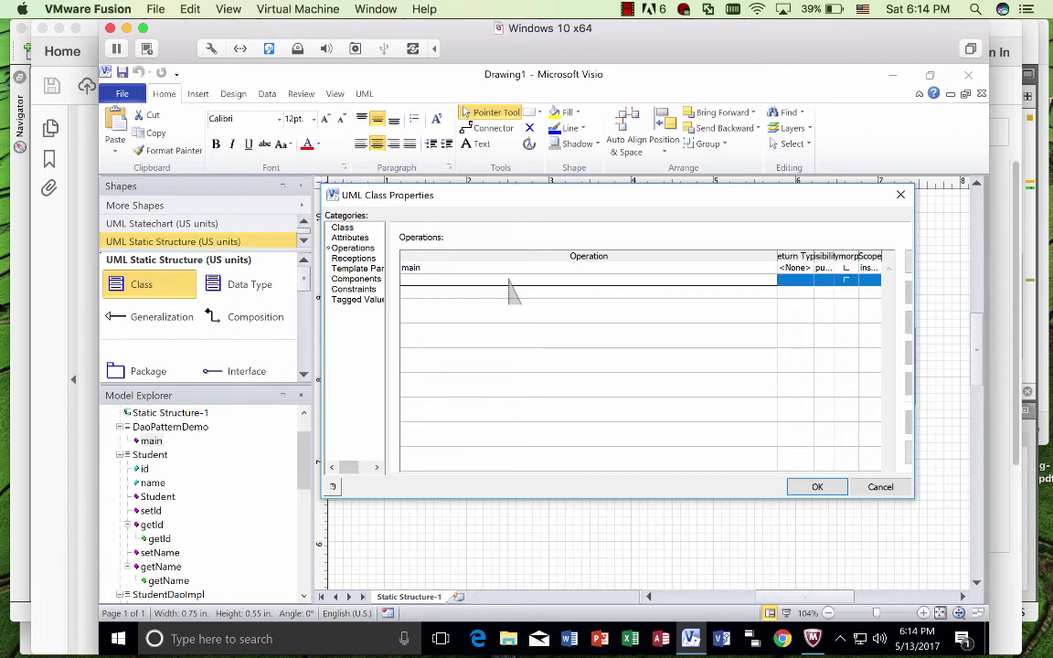
type("printAllstudents")
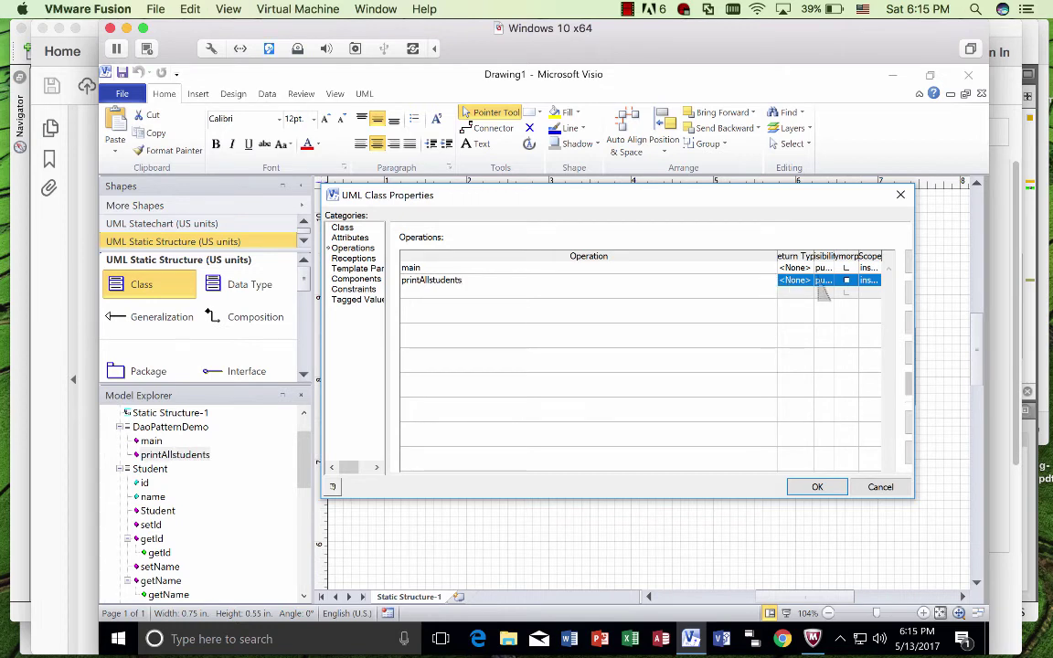
left_click_drag(777, 257, 627, 261)
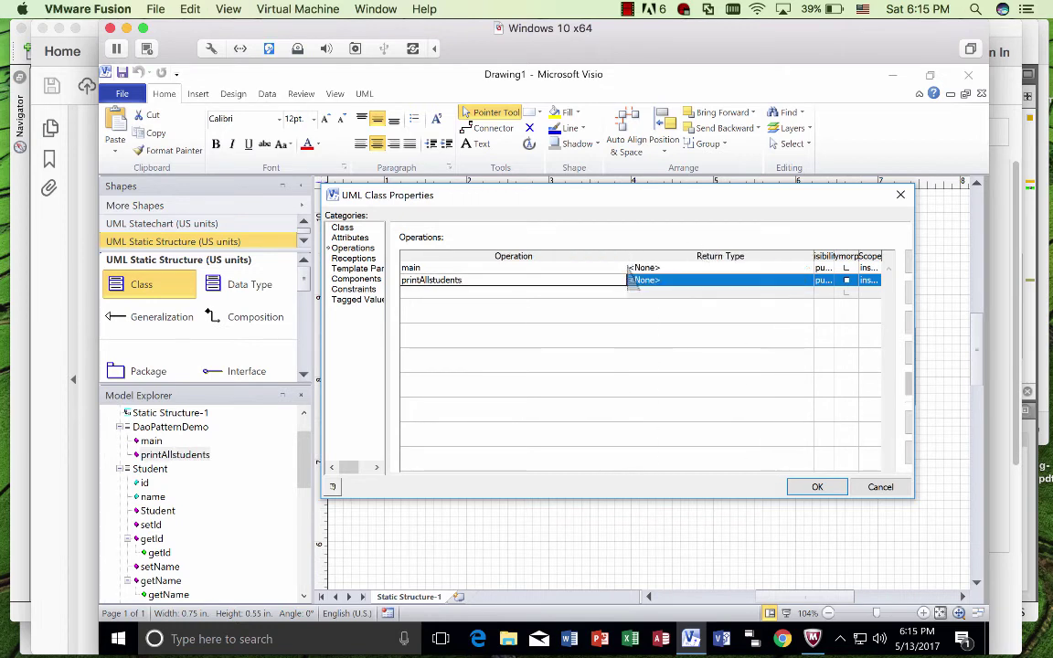
Step: Add a parameter named sd of type Top Package::StudentDao to the printAllstudents operation, widening the parameter table's type column
left_click(909, 425)
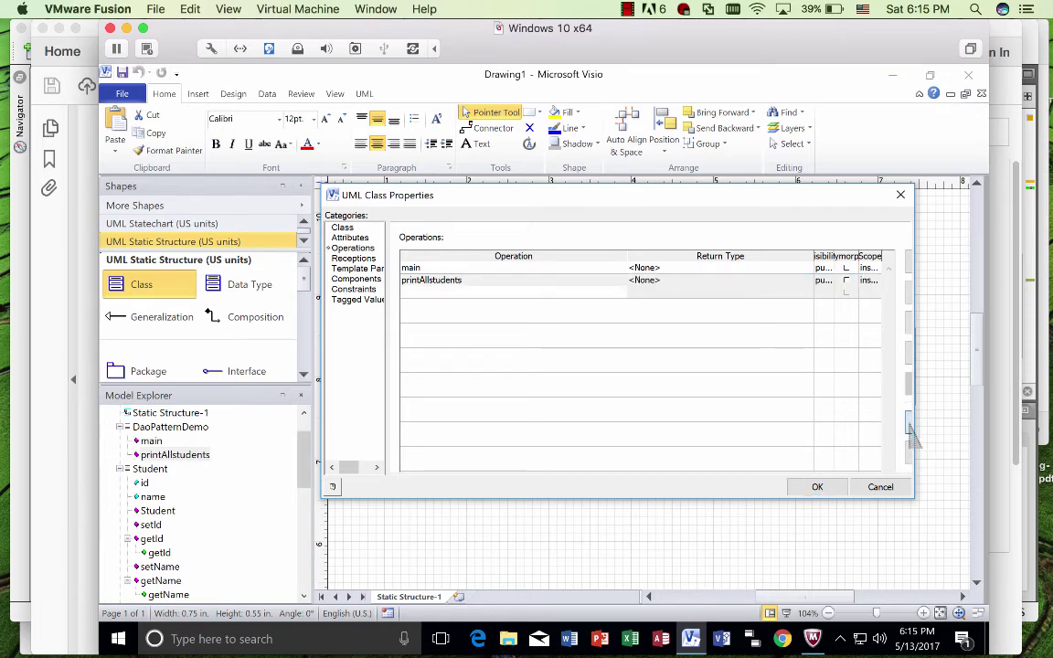
left_click(372, 275)
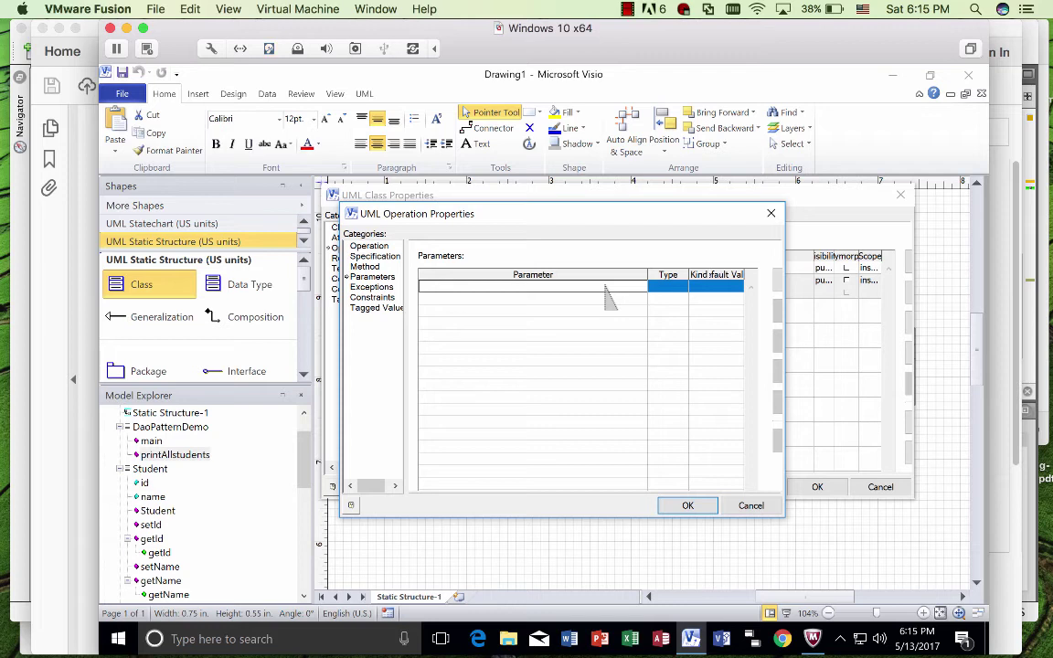
type("d")
key("Return")
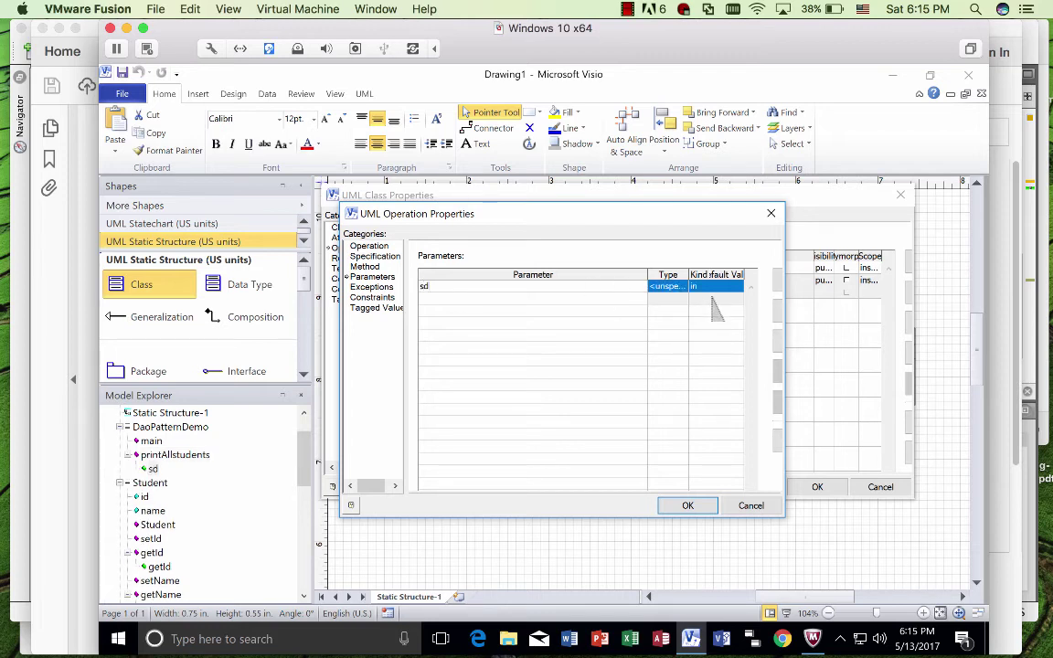
left_click_drag(647, 278, 588, 276)
left_click(670, 288)
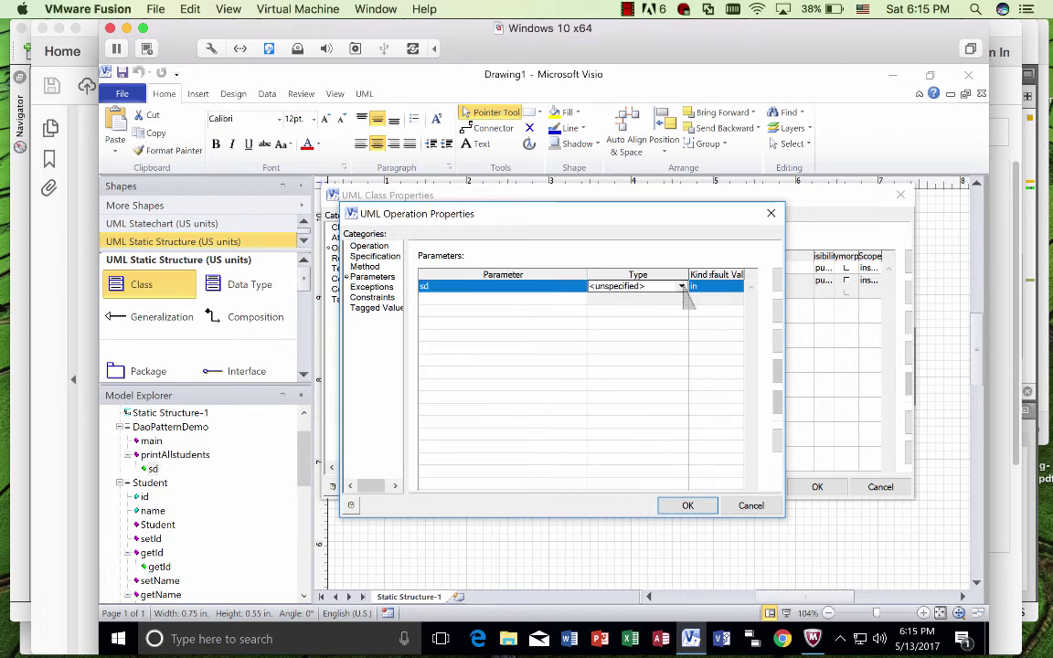
left_click(681, 286)
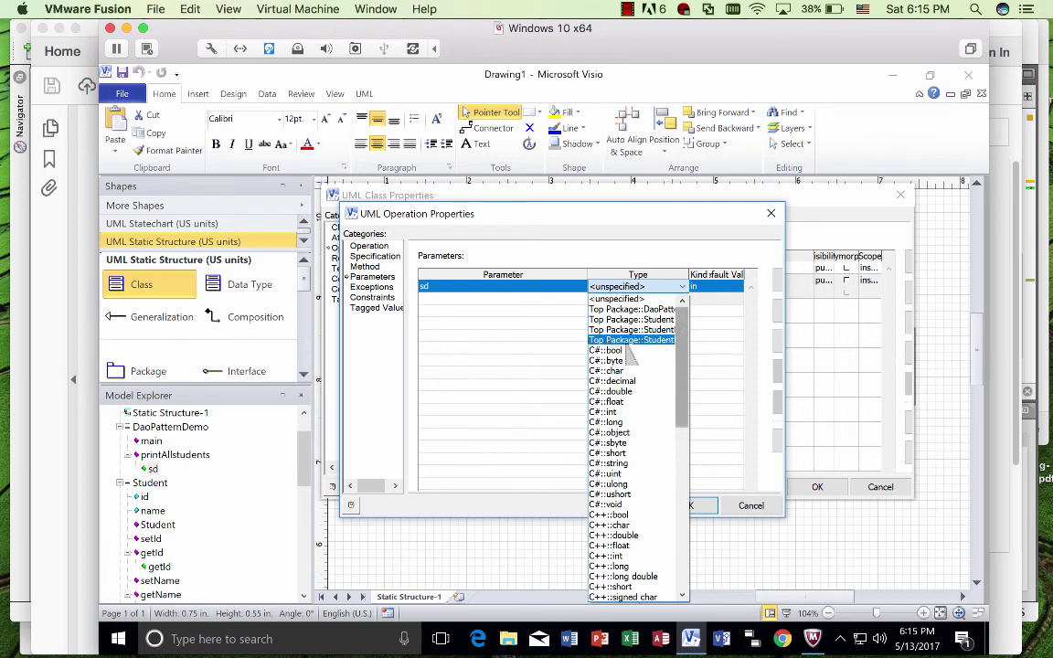
left_click(585, 277)
left_click_drag(582, 279, 548, 274)
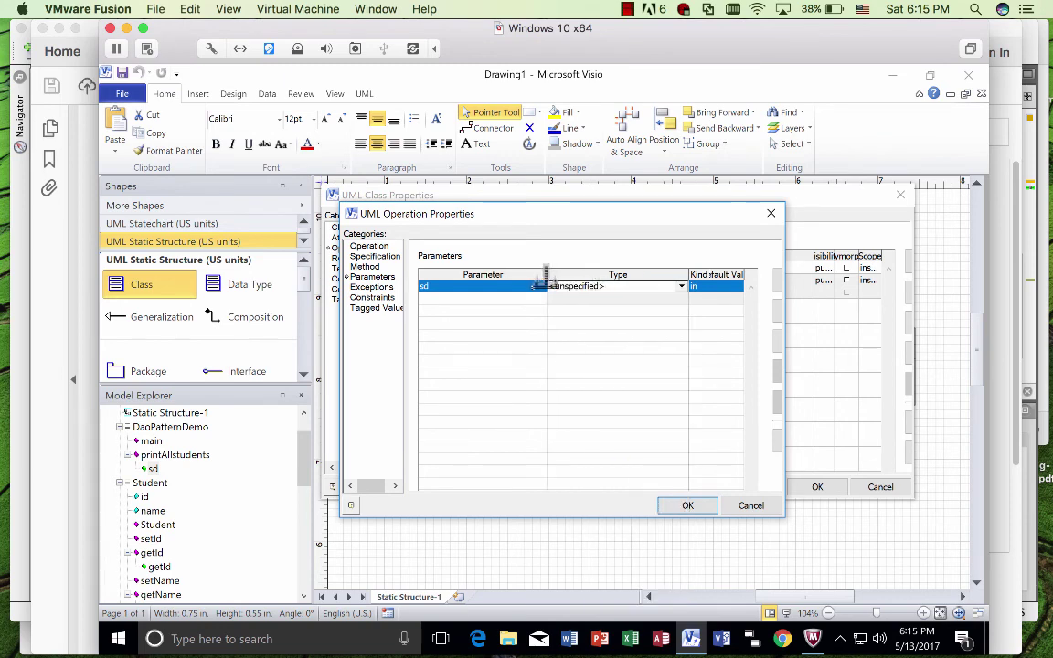
left_click(681, 287)
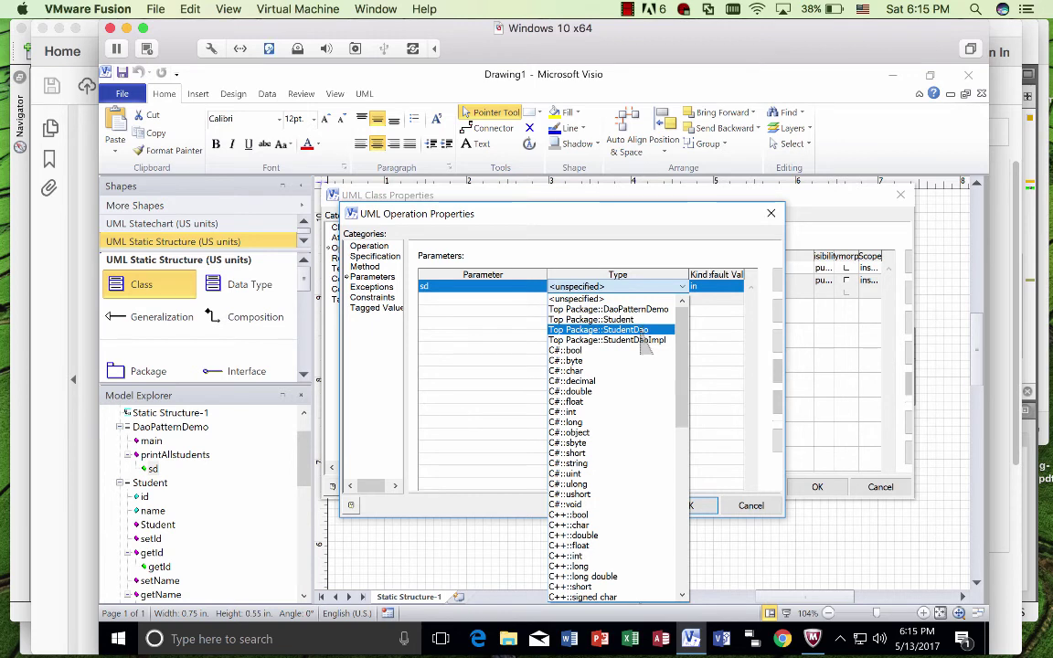
left_click(640, 331)
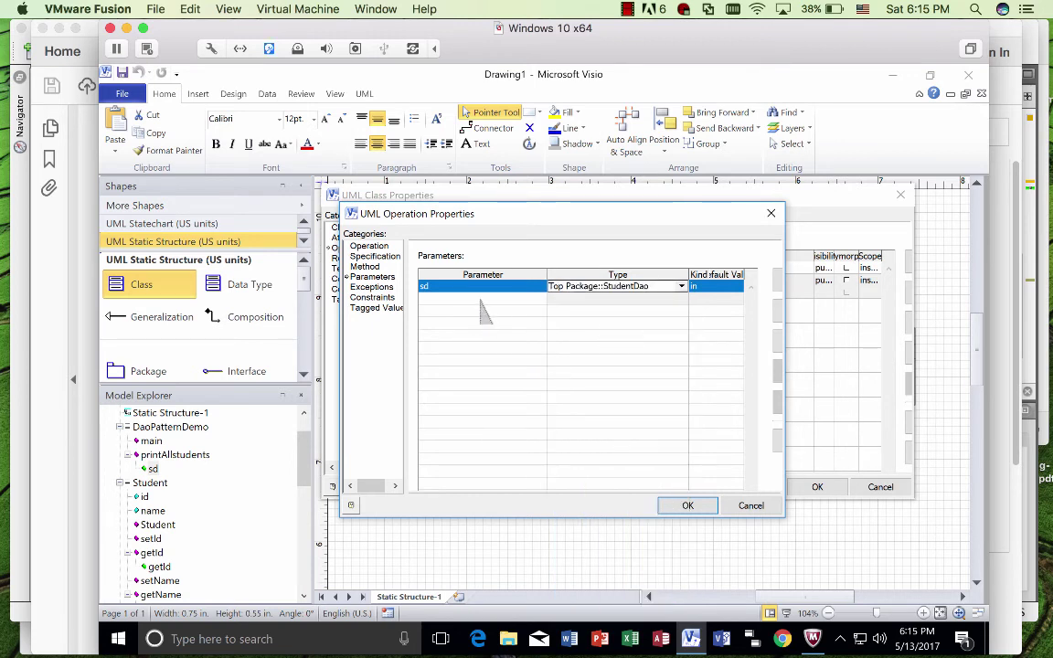
left_click(689, 507)
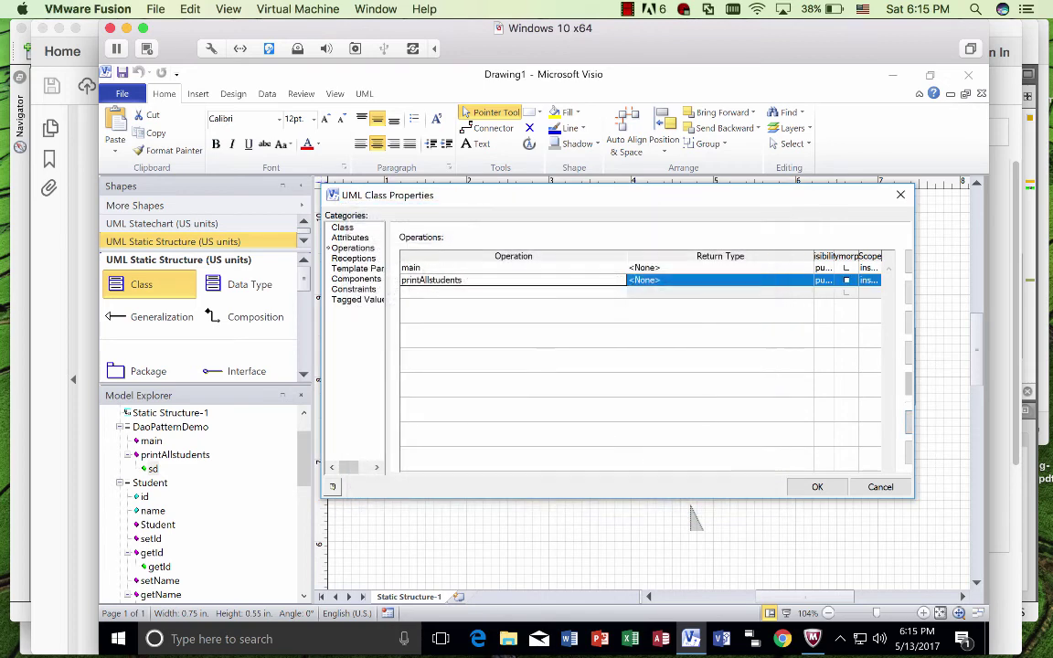
Step: Add an operation named updateStudent to the DaoPatternDemo class
left_click(502, 293)
type("update")
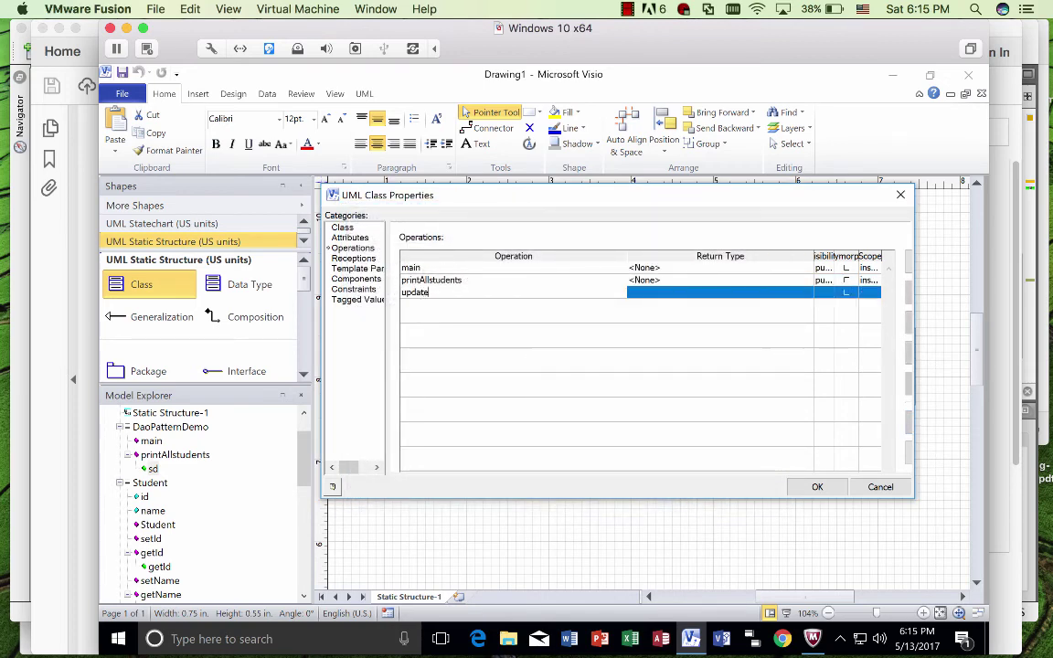
key("Return")
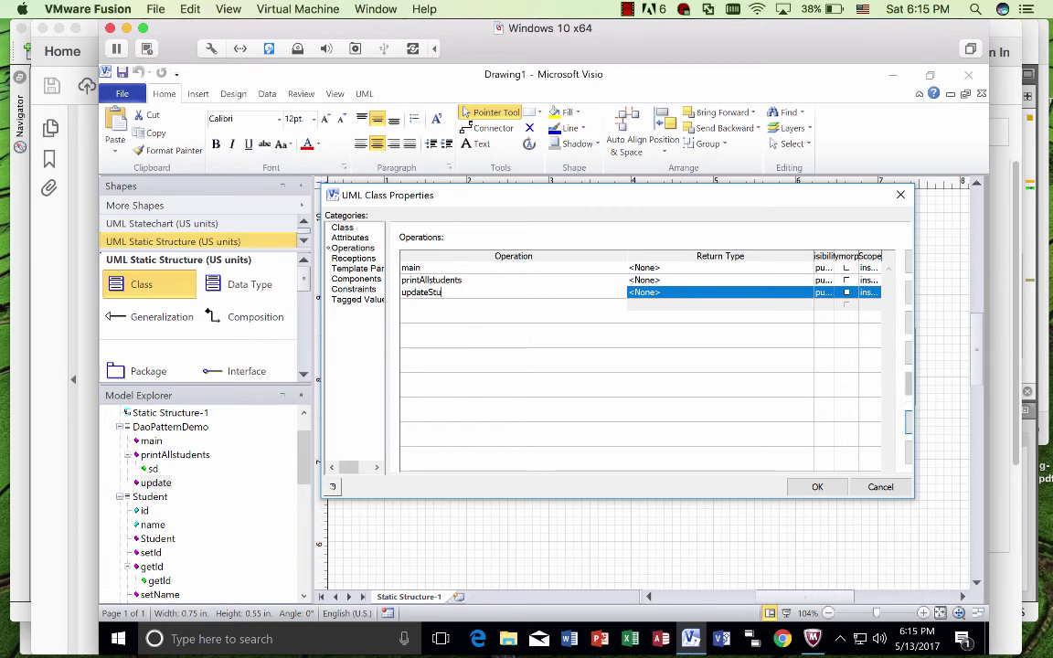
type("Student")
key("Return")
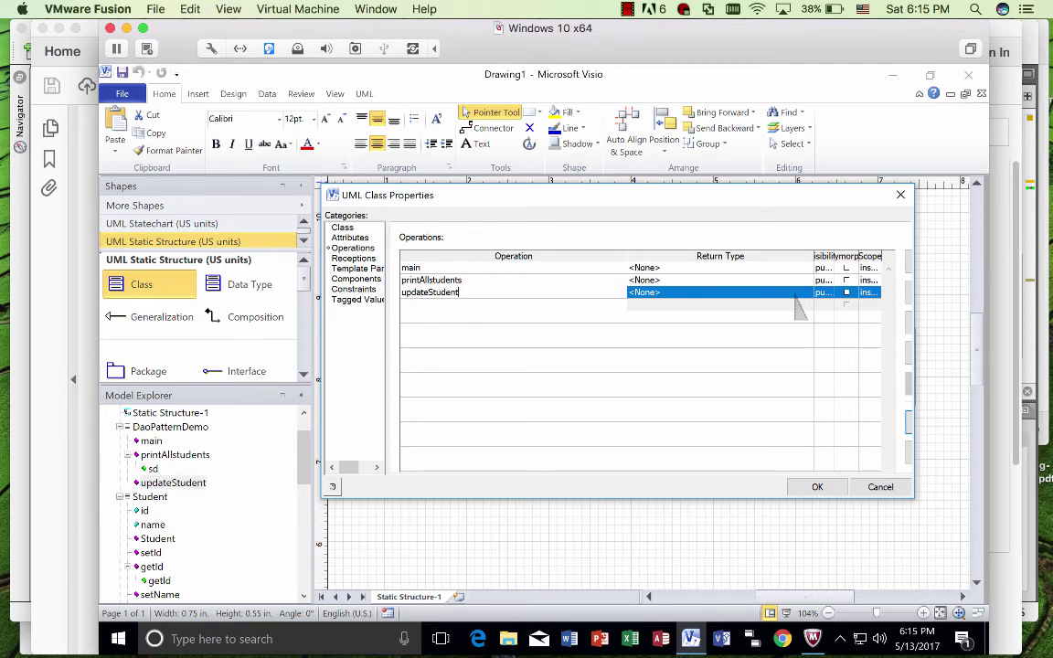
Step: Add a parameter named sd to the updateStudent operation of the DaoPatternDemo class
left_click(906, 422)
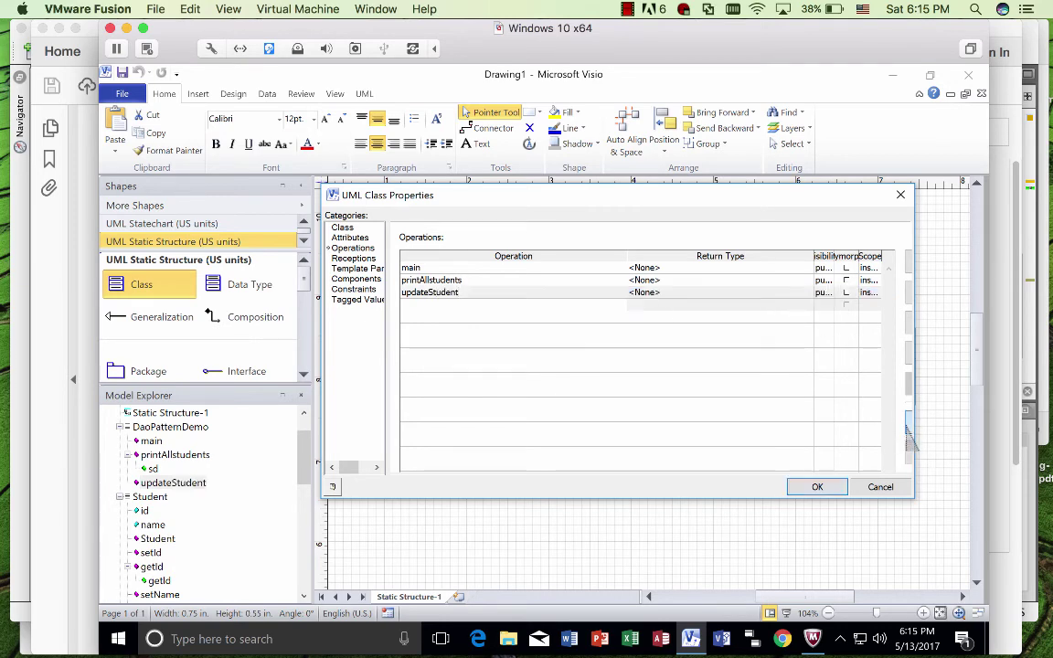
left_click(371, 276)
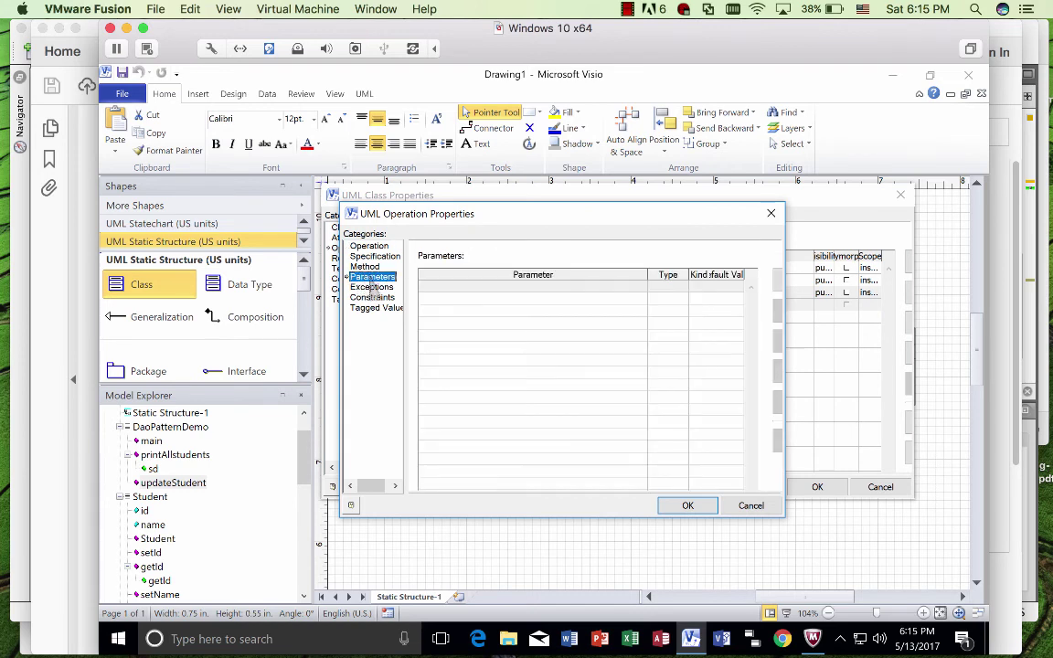
left_click(488, 287)
type("studen")
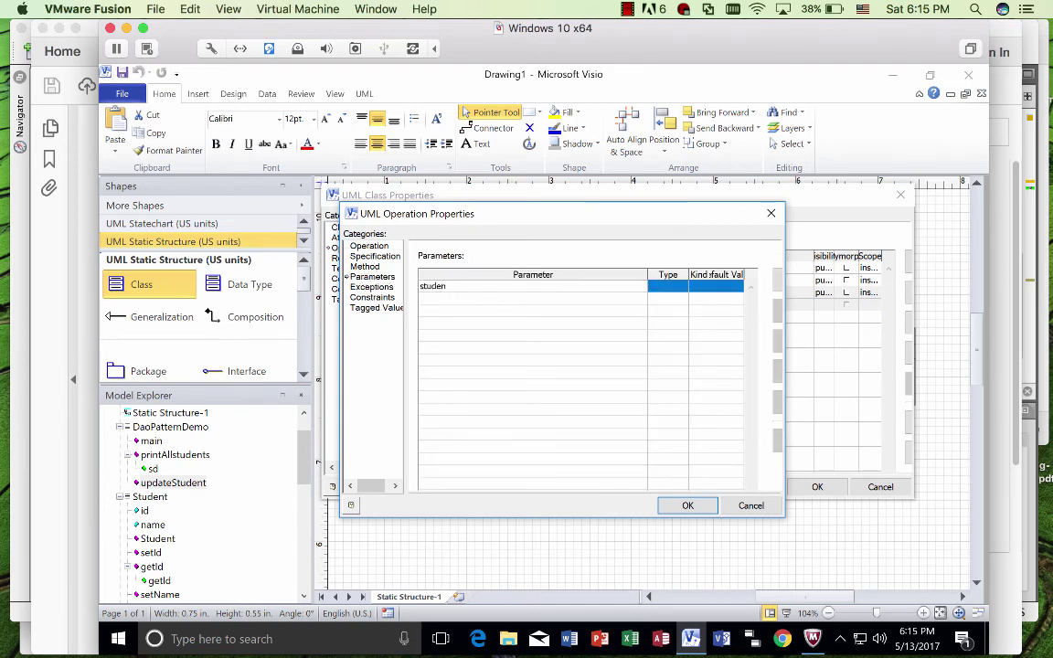
type("t")
key("Return")
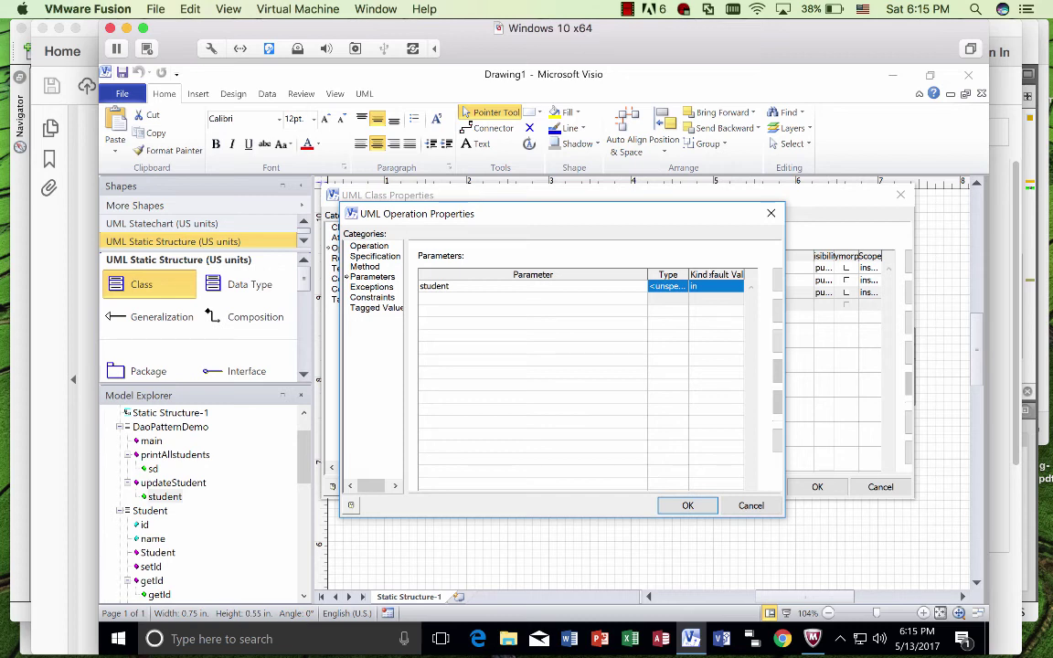
double_click(434, 287)
type("sd")
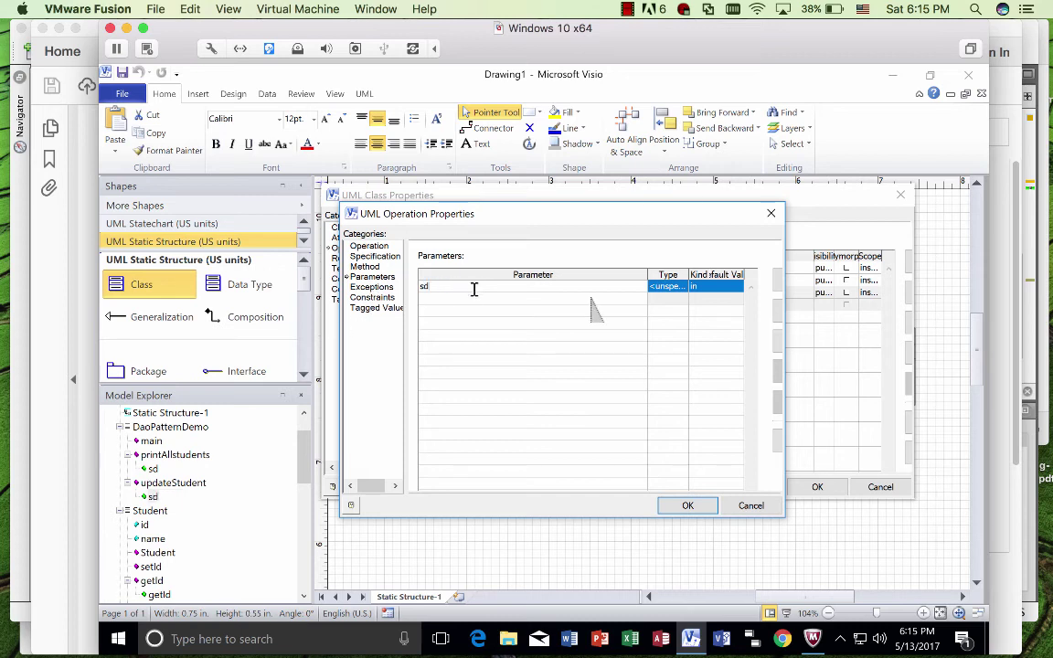
key("Return")
Step: Widen the parameter table's type column and set updateStudent's sd parameter to type Top Package::StudentDao
left_click_drag(647, 274, 519, 274)
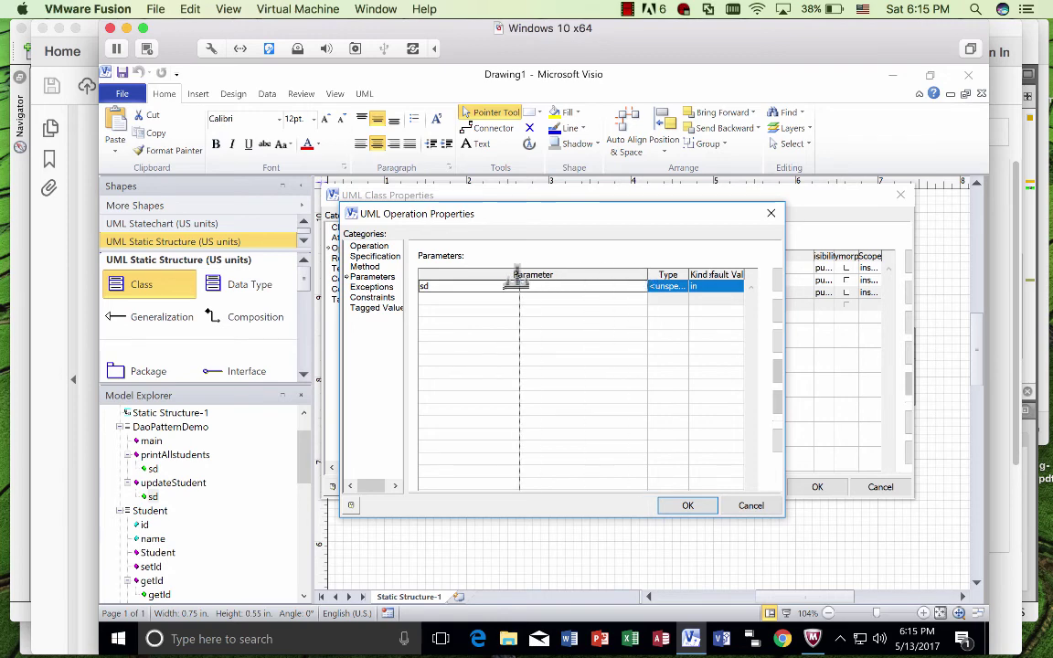
left_click(665, 287)
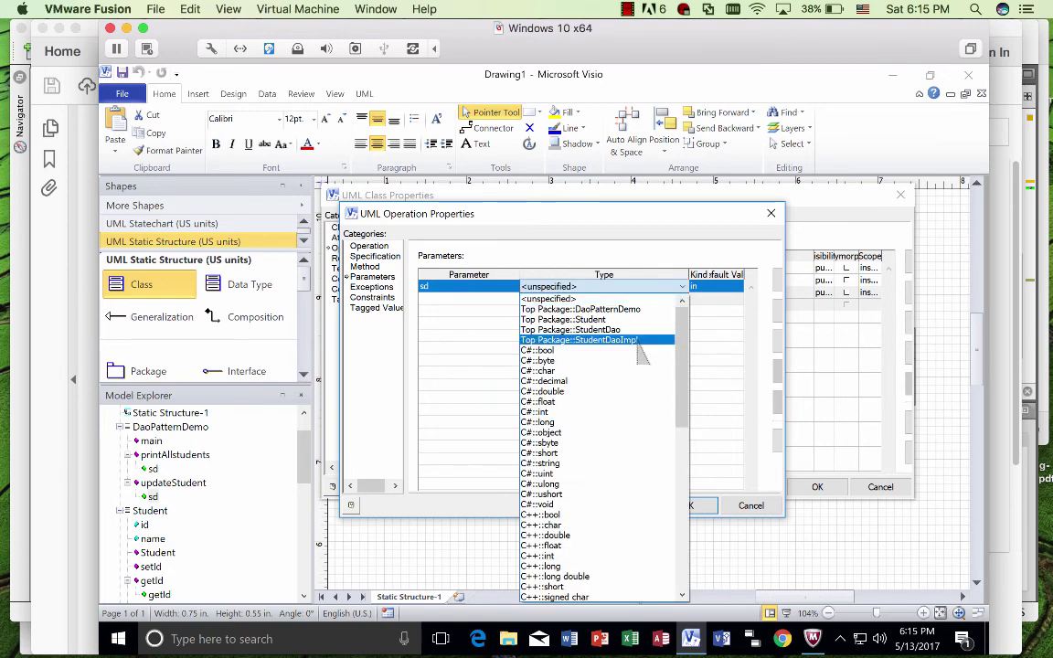
left_click(637, 334)
left_click(685, 506)
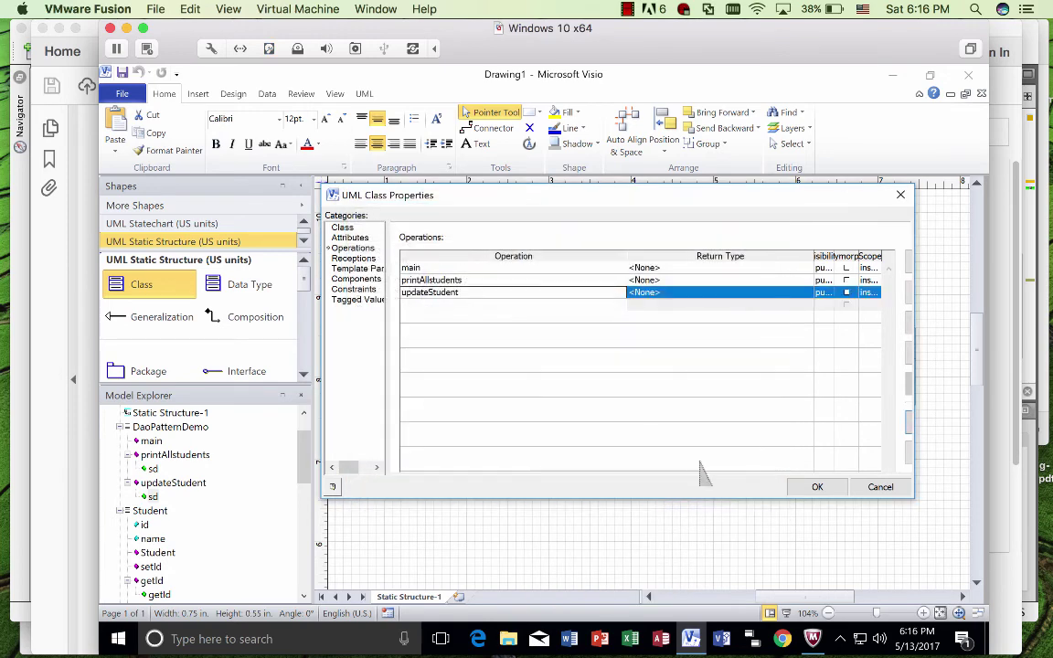
Step: Add an operation named displayStudent with a parameter named sd to the DaoPatternDemo class
left_click(453, 307)
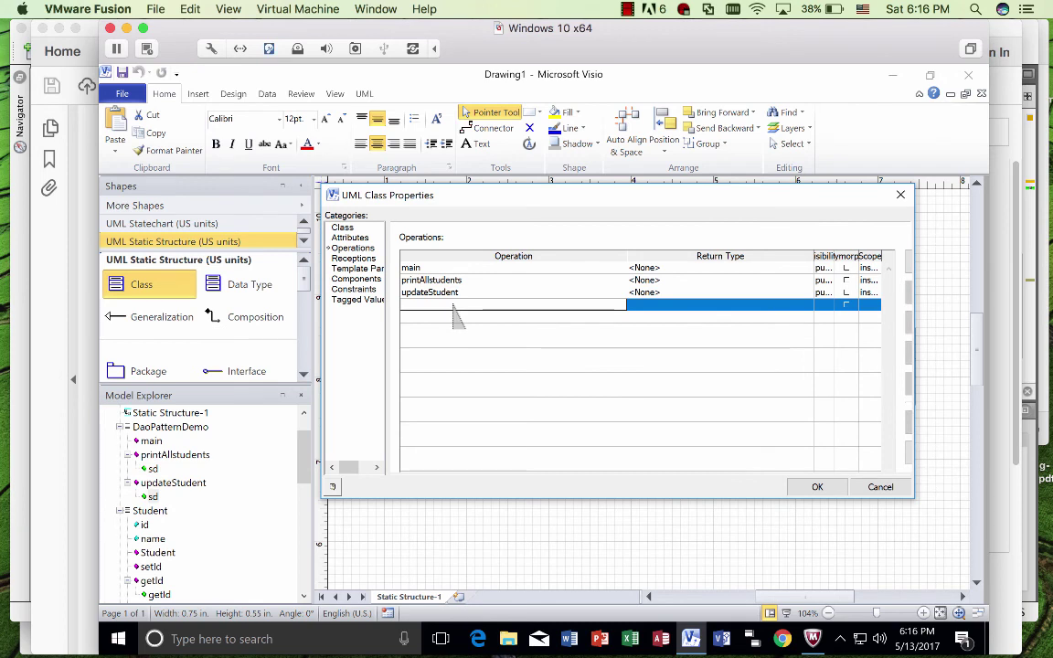
type("displayStudent")
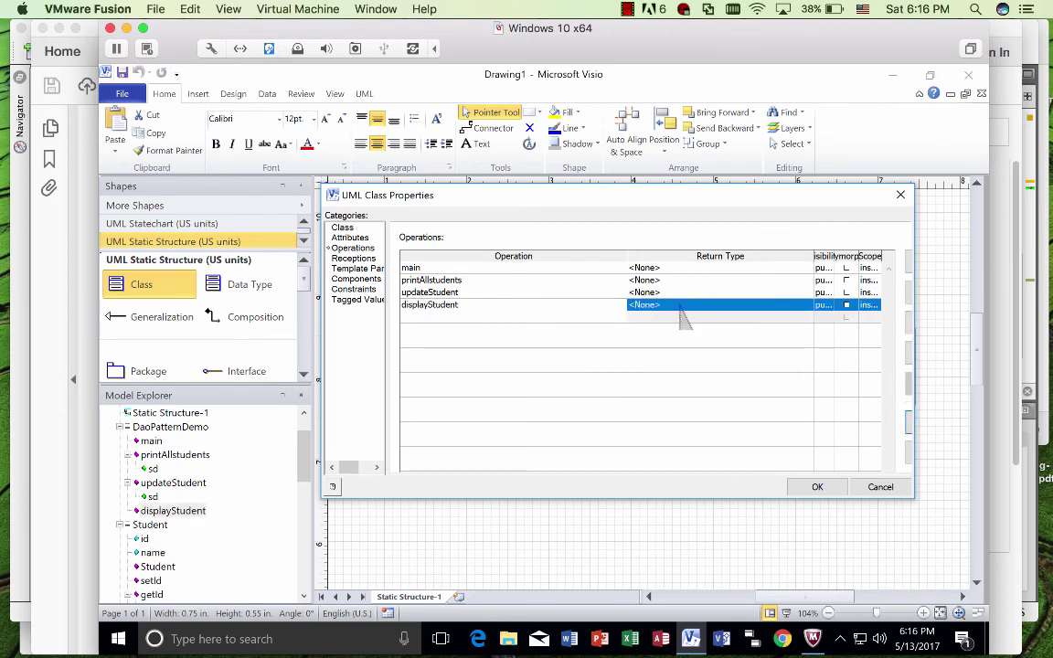
left_click(909, 422)
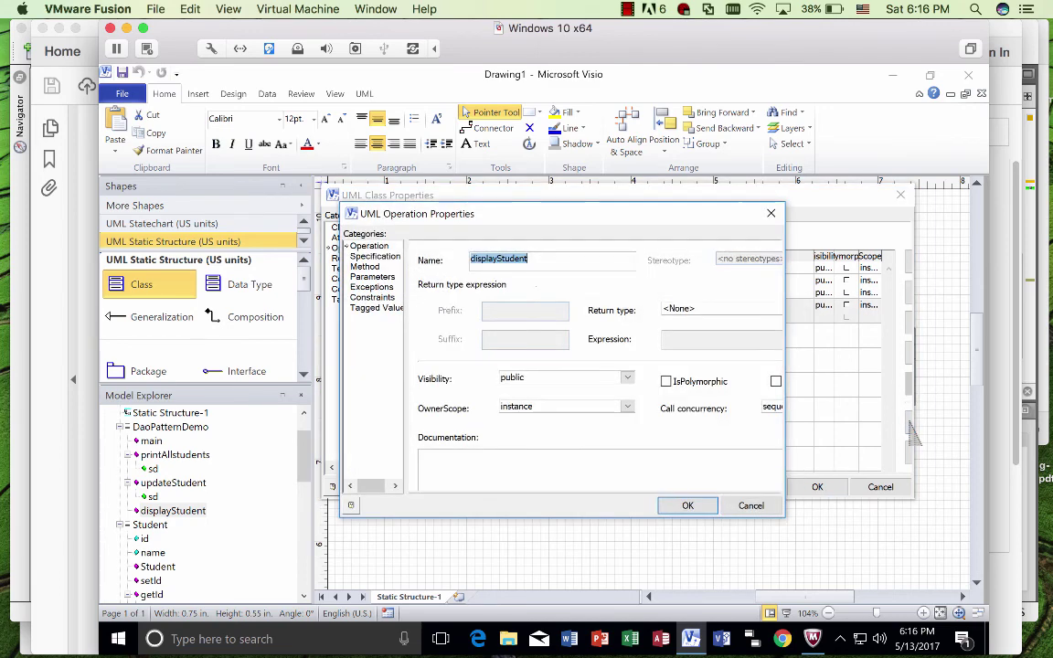
left_click(372, 276)
left_click(477, 288)
type("sd")
key("Return")
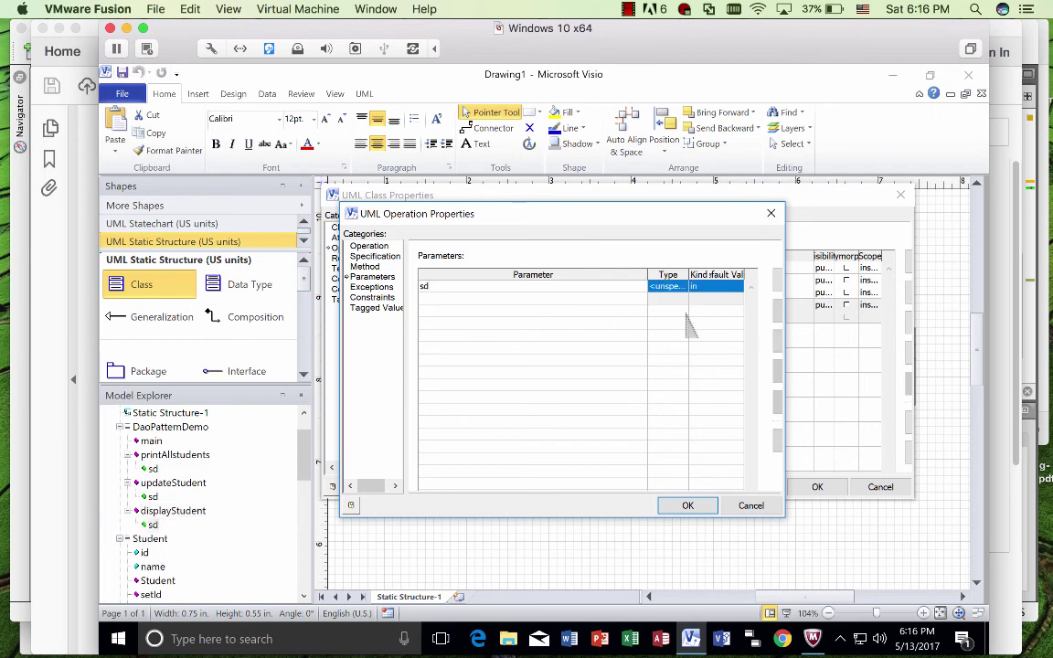
Step: Widen the parameter table's type column and set displayStudent's sd parameter to type Top Package::StudentDao
left_click_drag(647, 274, 499, 274)
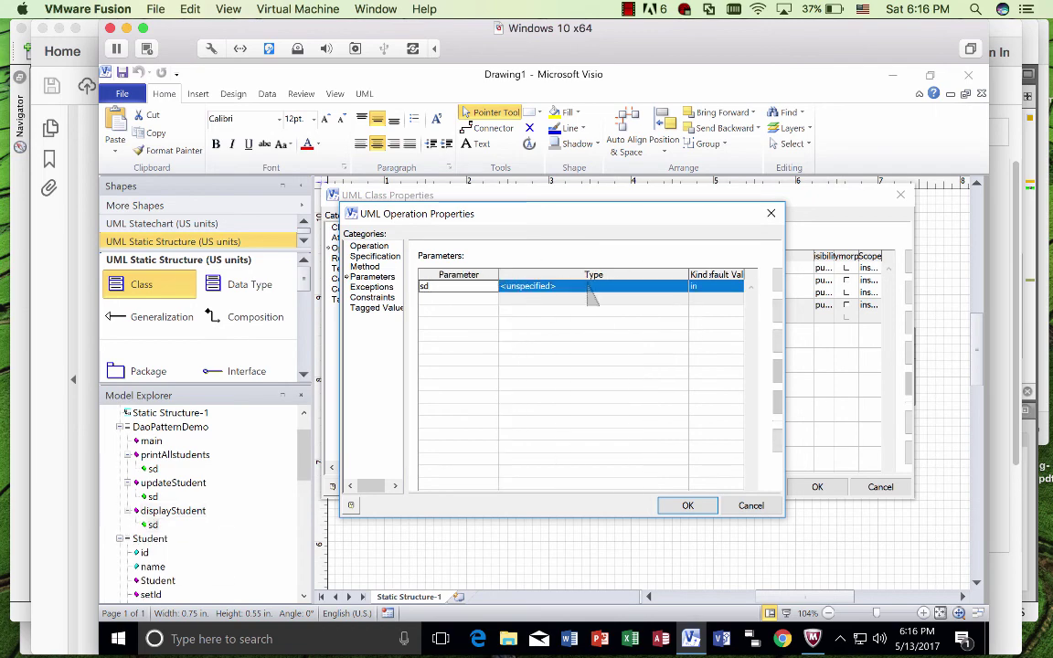
left_click(669, 287)
left_click(681, 286)
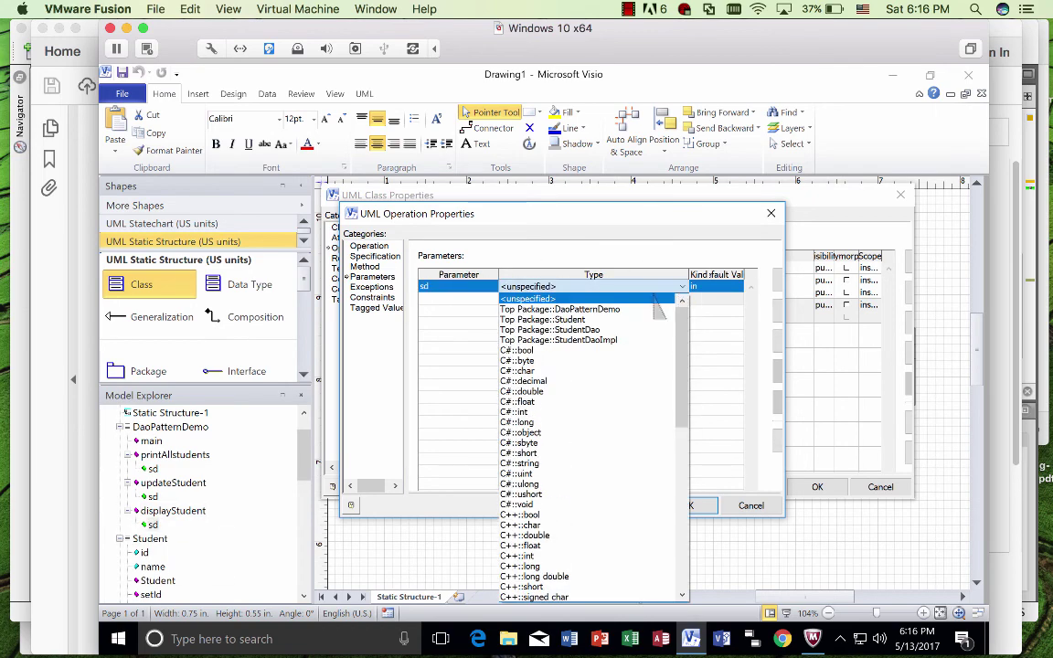
left_click(613, 329)
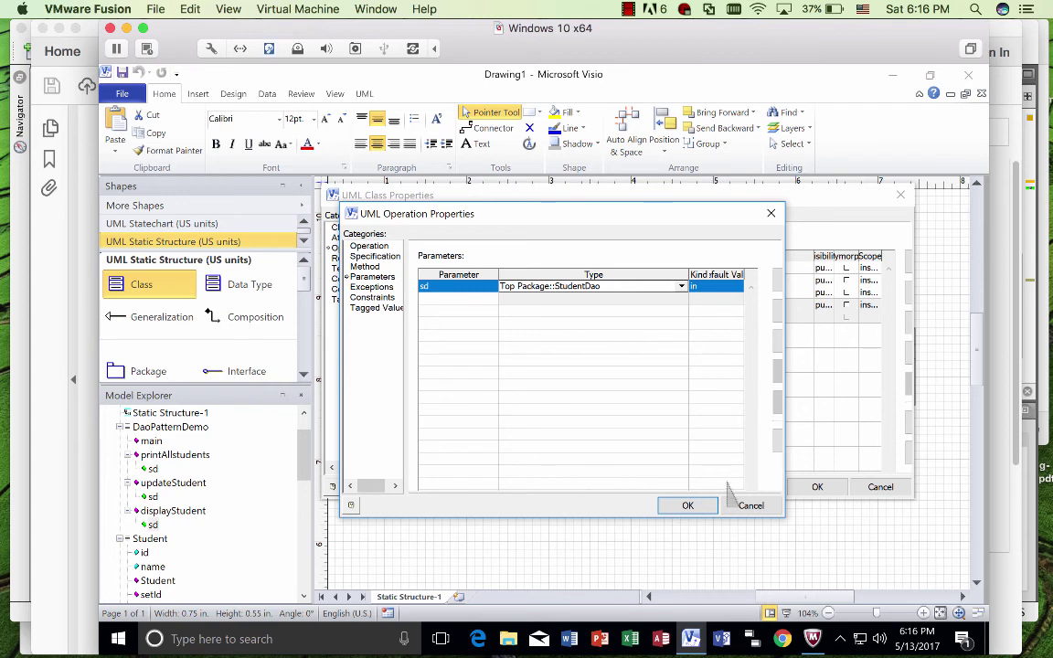
Step: Add a second parameter named id of type C#::int to the displayStudent operation and apply the class properties
left_click(431, 298)
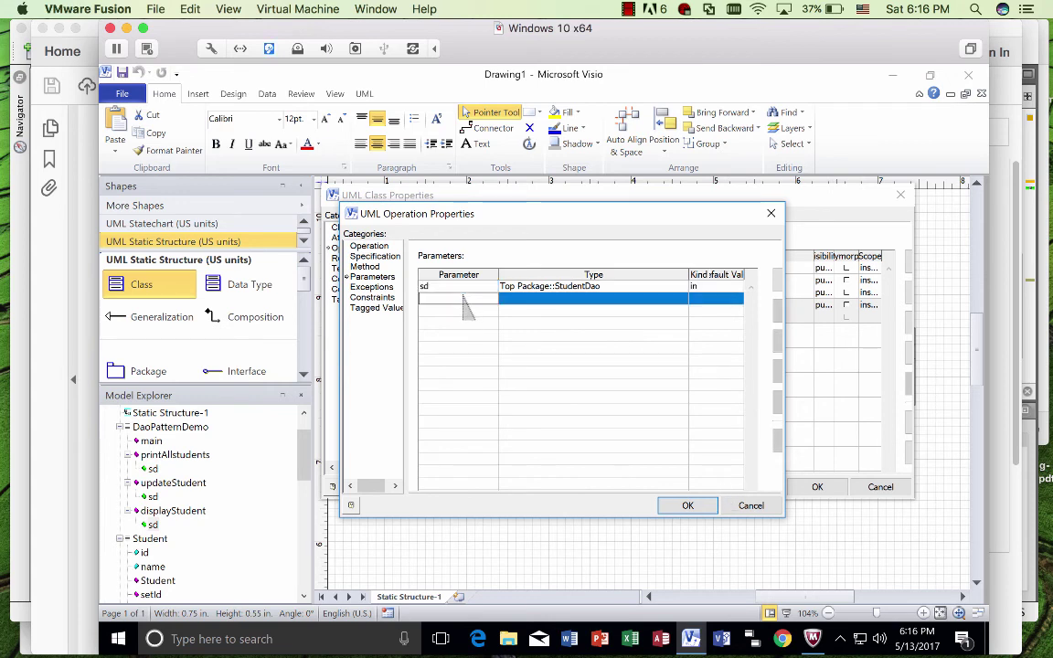
type("id")
key("Return")
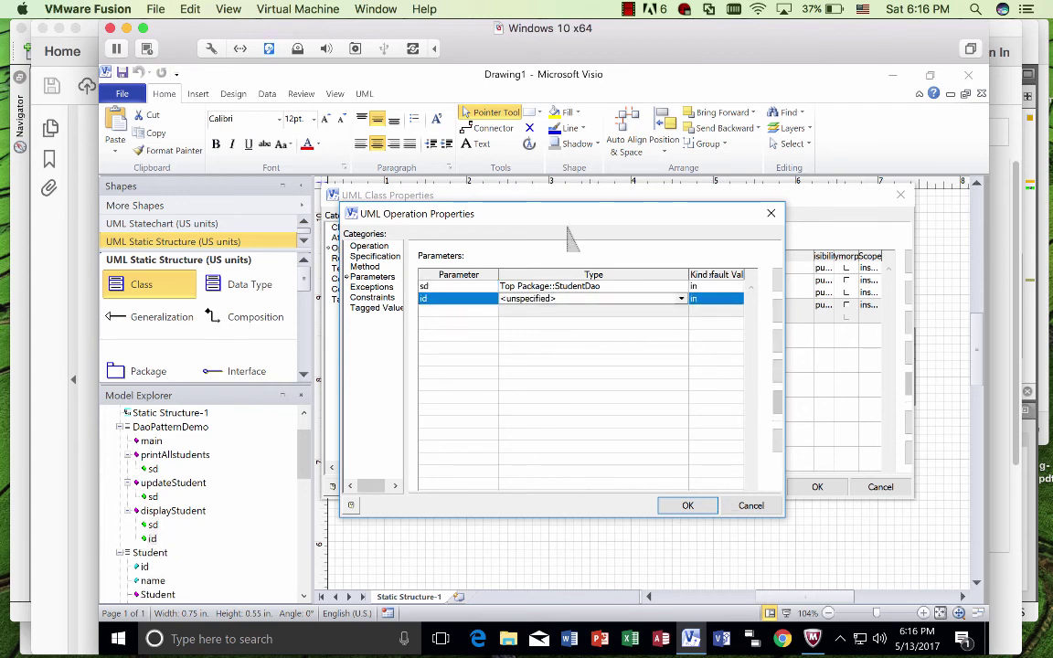
left_click(681, 299)
left_click(560, 424)
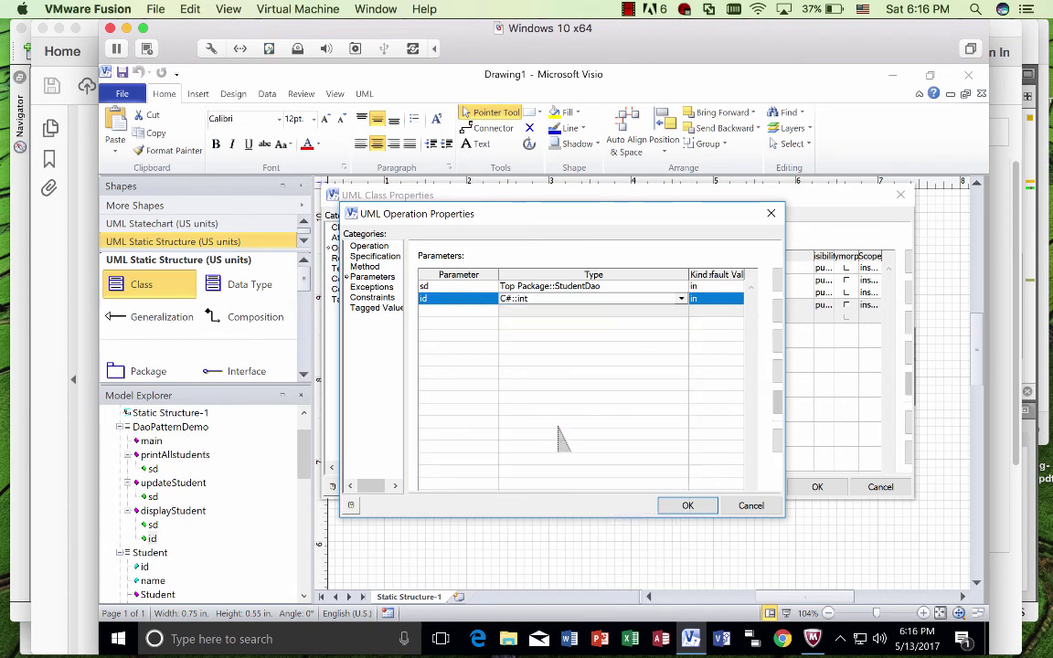
left_click(687, 506)
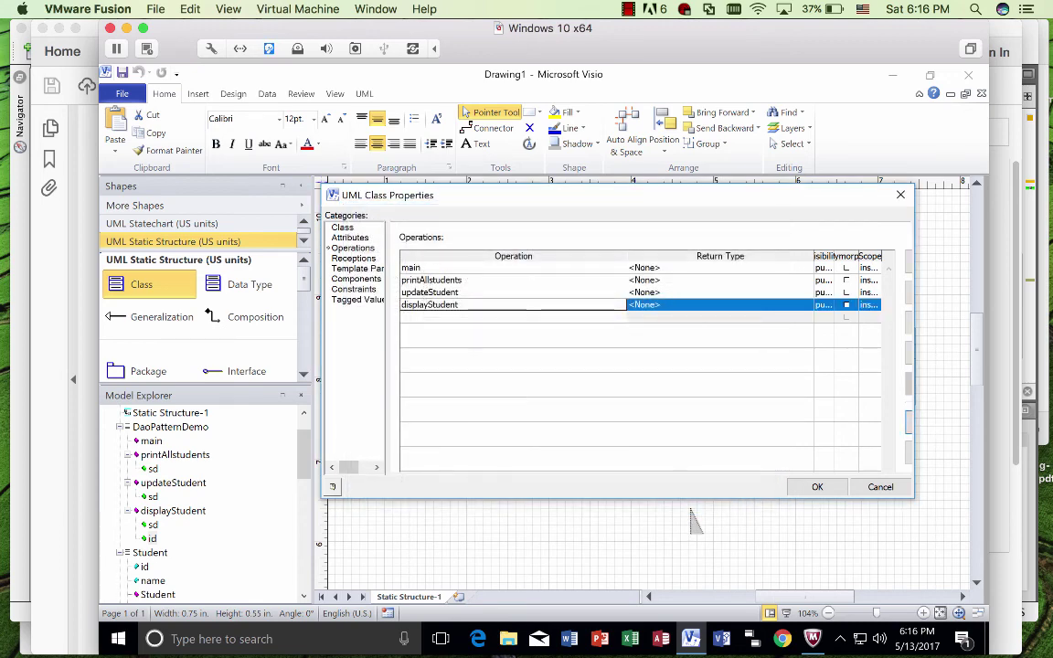
left_click(817, 487)
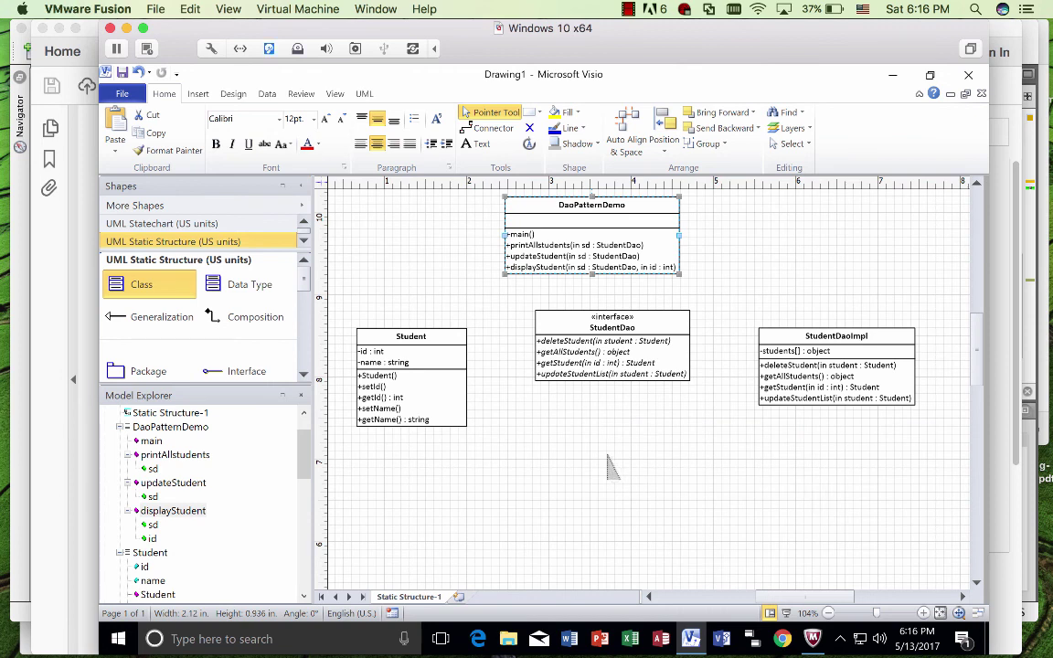
Step: Connect Student to the StudentDao interface and StudentDao to StudentDaoImpl with binary associations
left_click_drag(303, 279, 304, 295)
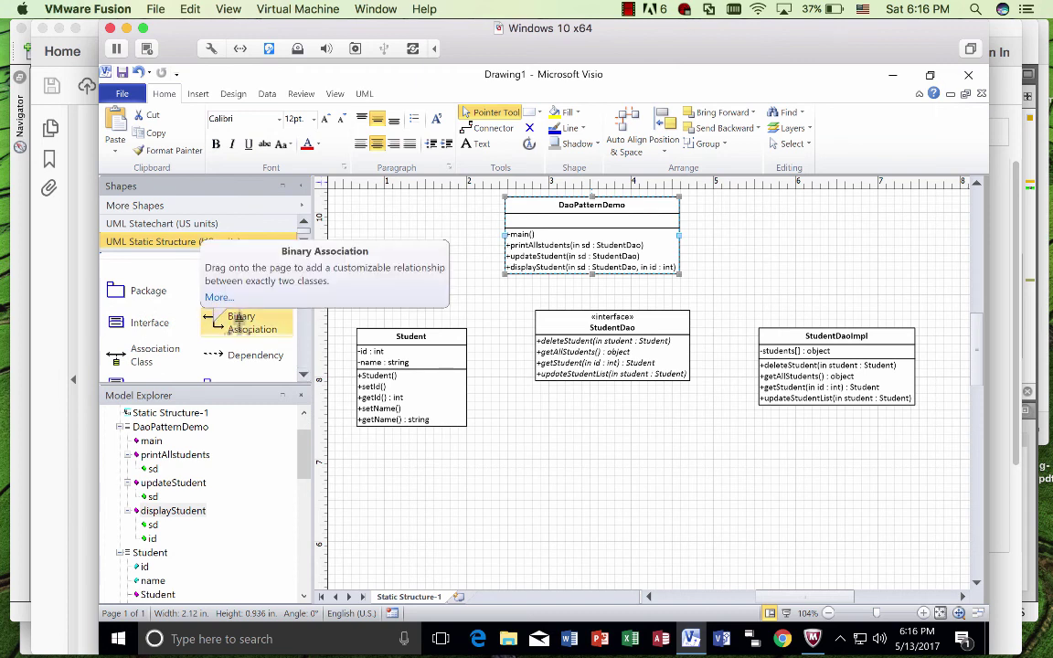
left_click_drag(240, 320, 535, 327)
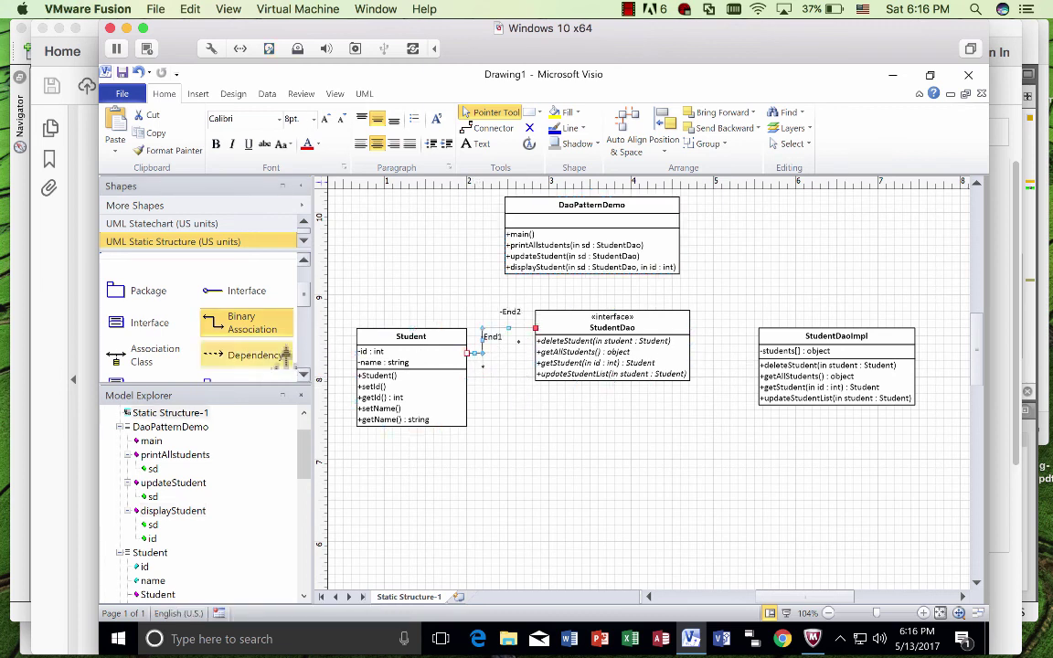
left_click_drag(235, 320, 745, 245)
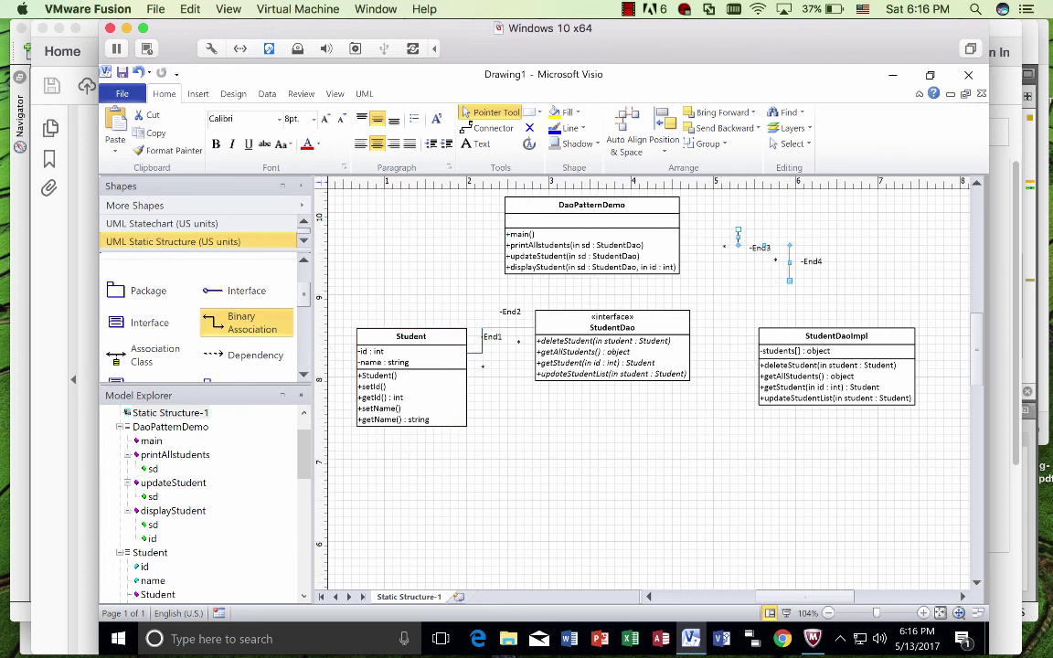
left_click_drag(739, 232, 701, 344)
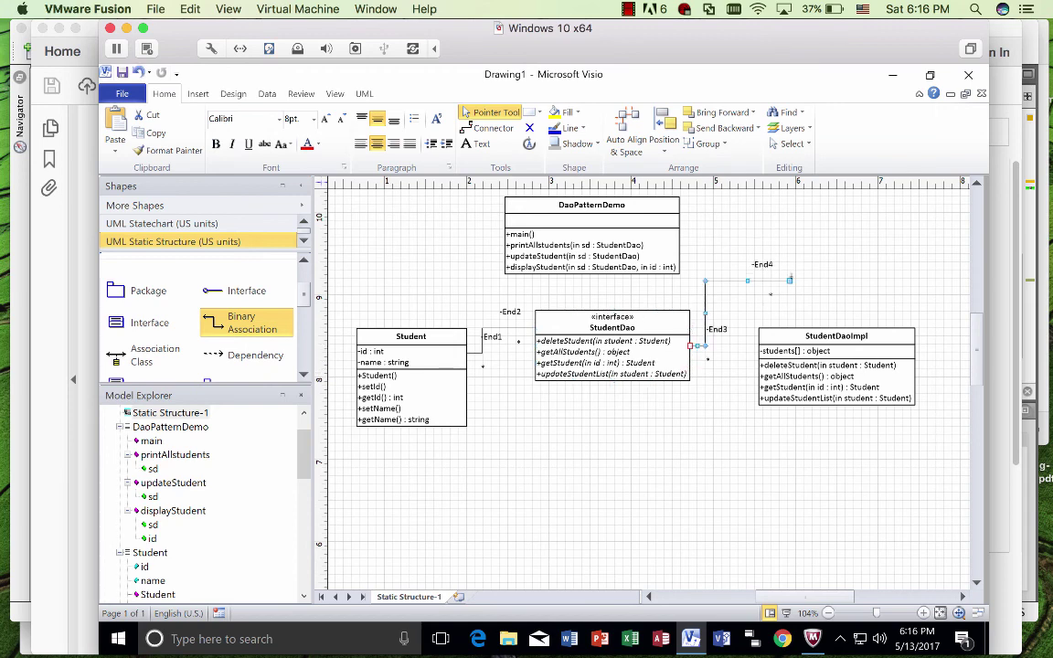
left_click_drag(788, 282, 758, 365)
Step: Move the StudentDaoImpl and Student classes up so their association lines to StudentDao run straight
left_click_drag(867, 335, 870, 302)
left_click_drag(871, 317, 873, 315)
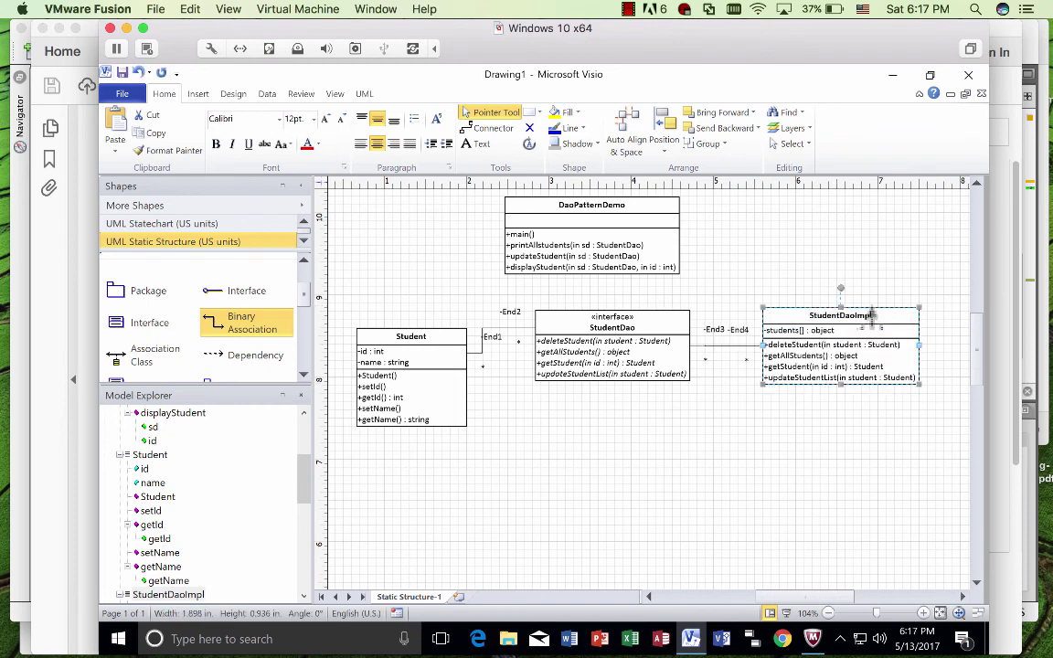
left_click(382, 374)
key("Up")
key("Up")
key("Up")
key("Up")
key("Up")
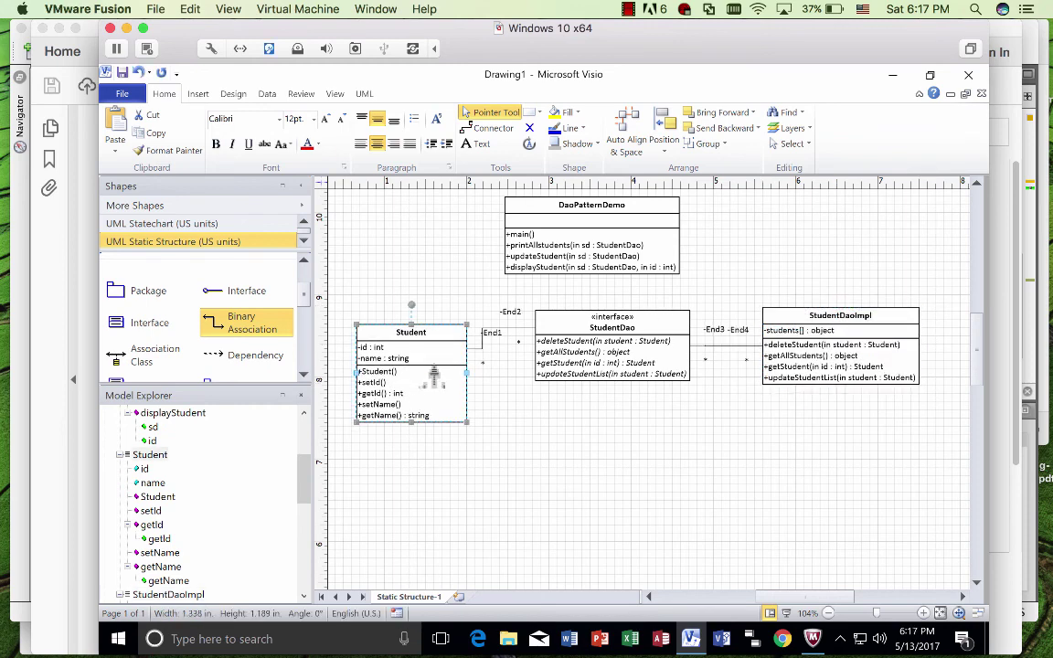
key("Up")
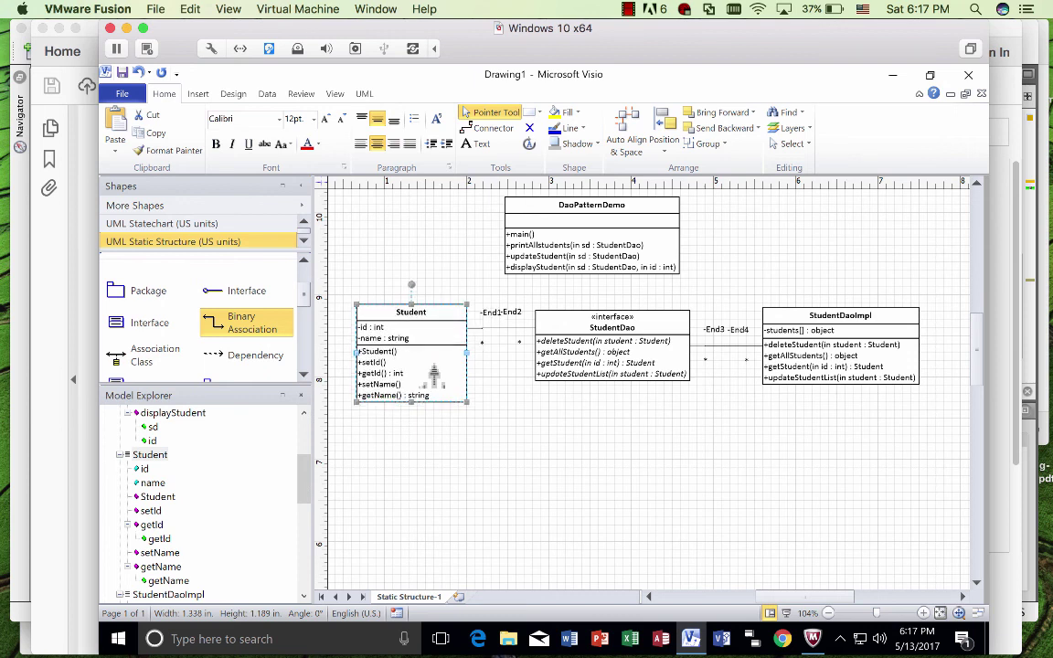
Step: Connect the DaoPatternDemo class to the StudentDao interface with a binary association
left_click(620, 511)
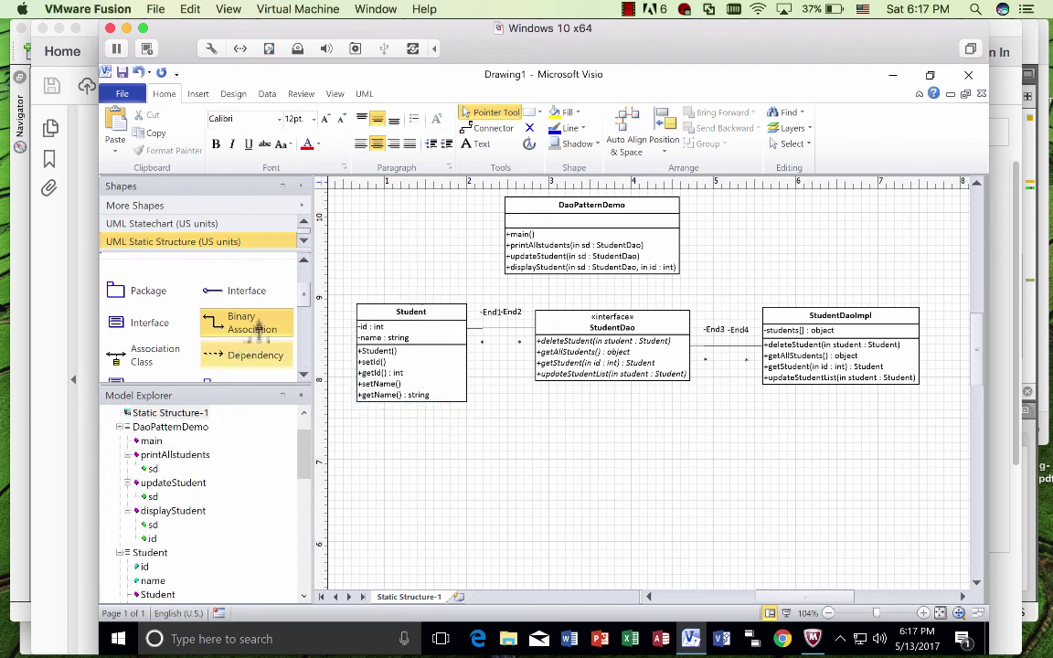
left_click_drag(245, 325, 614, 299)
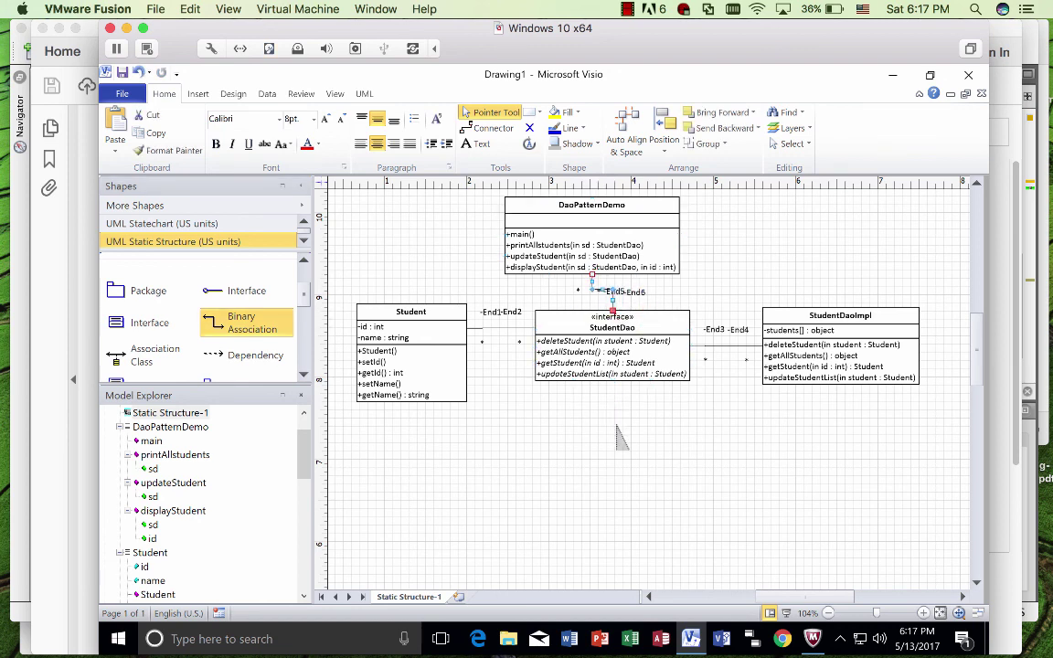
left_click(560, 395)
Step: Move Student, StudentDao and StudentDaoImpl down together with their associations, leaving more space below DaoPatternDemo
left_click_drag(344, 275, 925, 539)
key("Down")
key("Down")
key("Down")
key("Down")
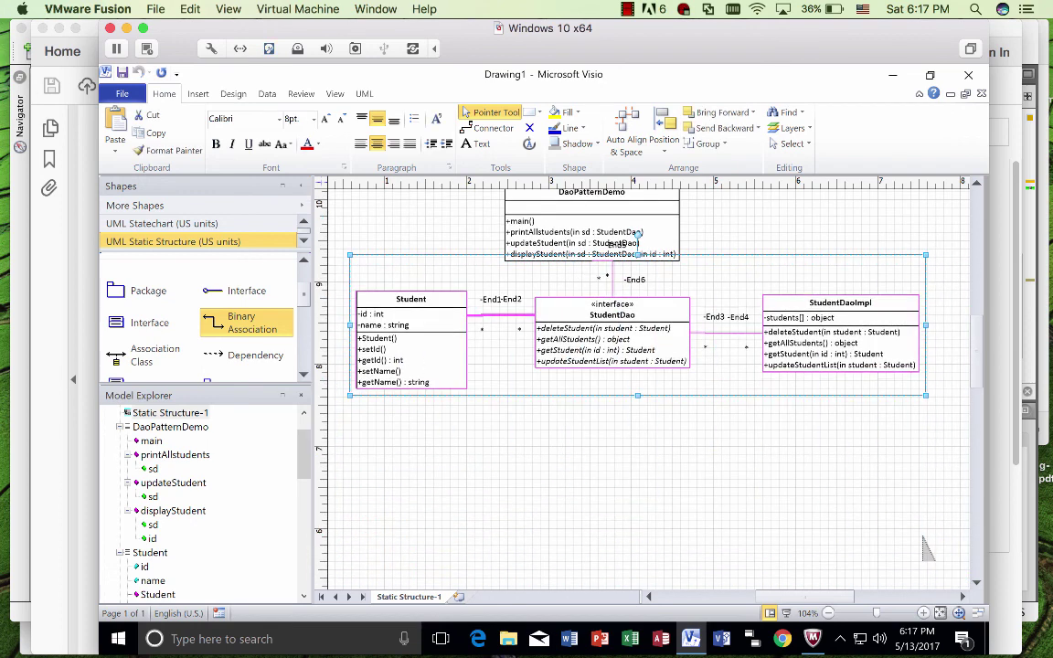
key("Down")
key("Down")
key("Down")
key("Down")
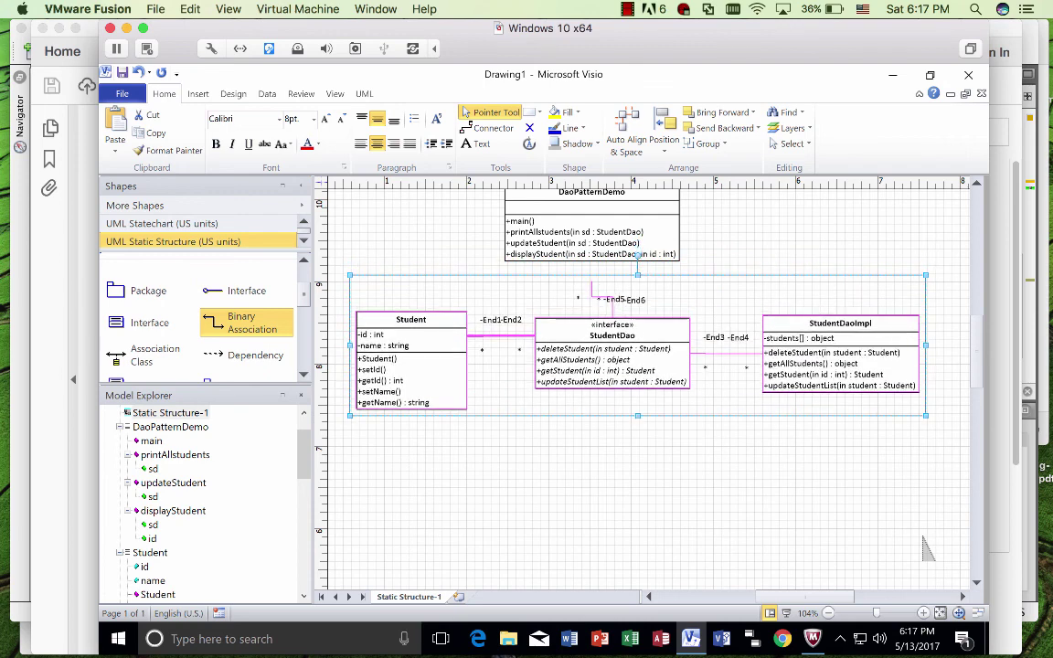